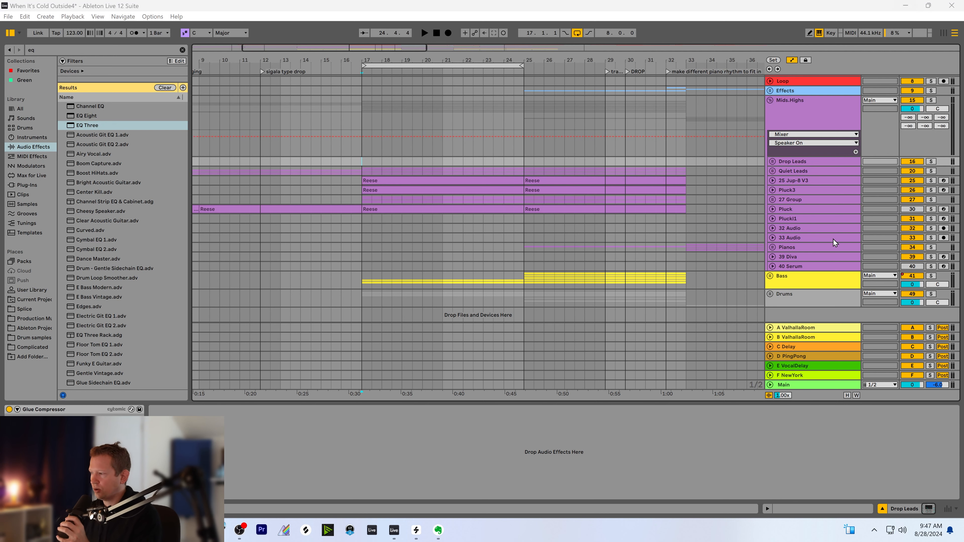
# Unfold the Bass group to show its individual bass tracks
pyautogui.click(785, 283)
pyautogui.scroll(-1, 690, 266)
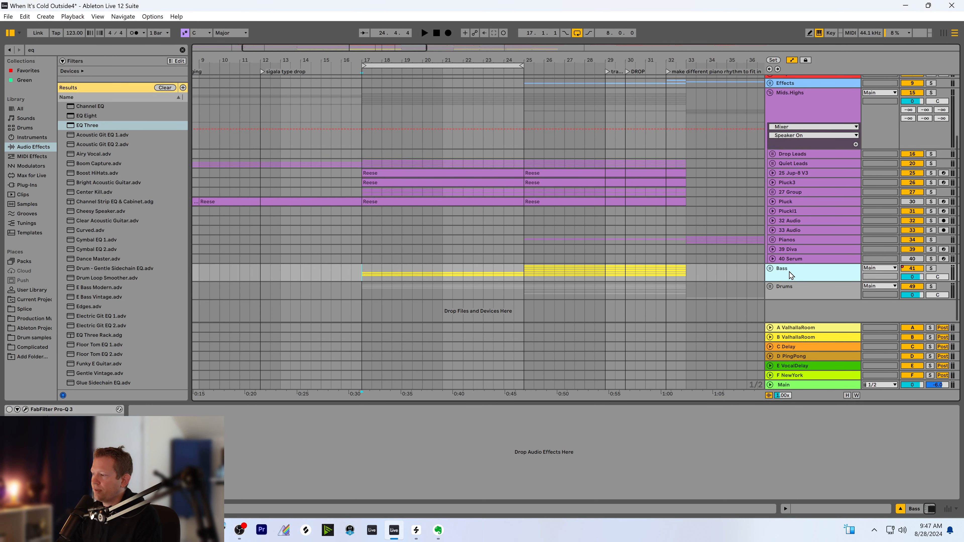
pyautogui.click(770, 269)
pyautogui.scroll(-10, 615, 267)
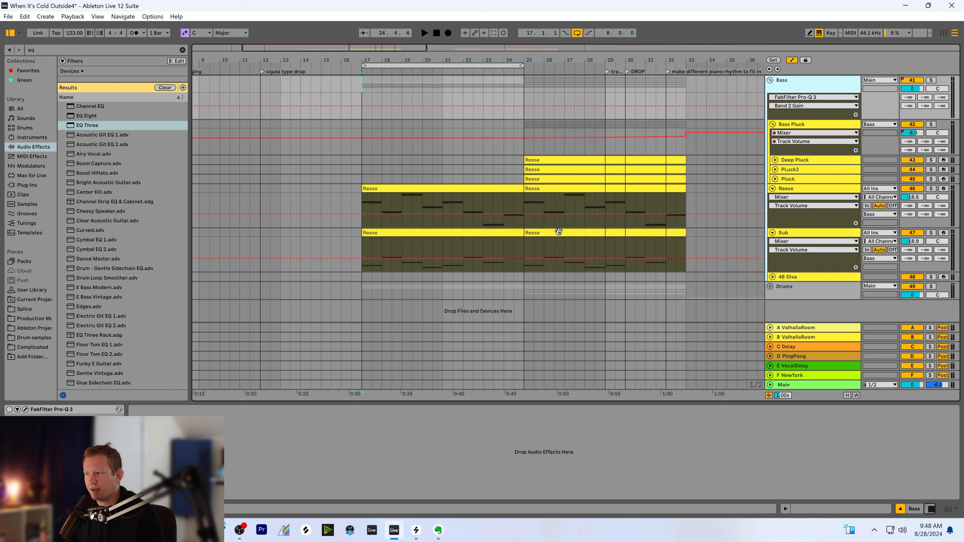
# Expand the Deep Pluck track, solo it and start playback to hear it alone
pyautogui.click(780, 163)
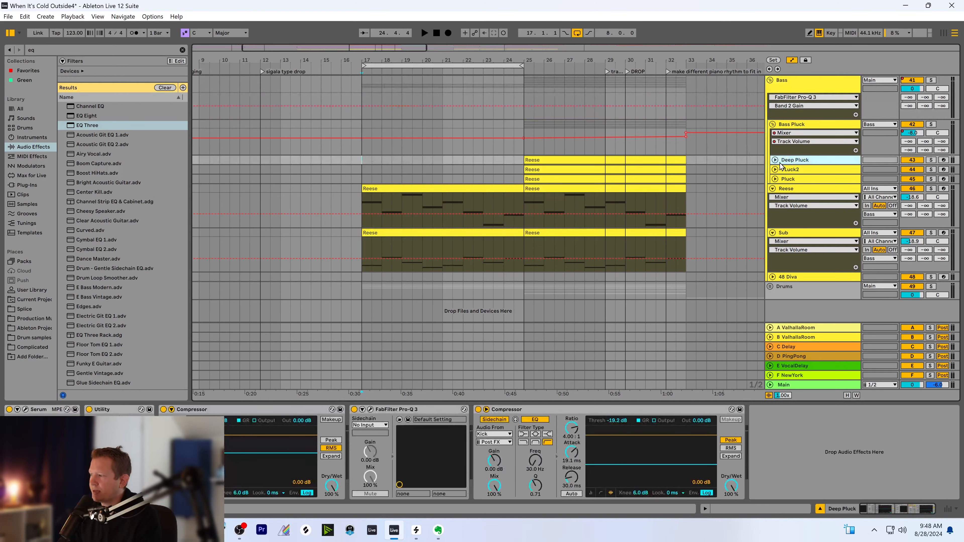
pyautogui.click(775, 161)
pyautogui.click(931, 160)
pyautogui.press('space')
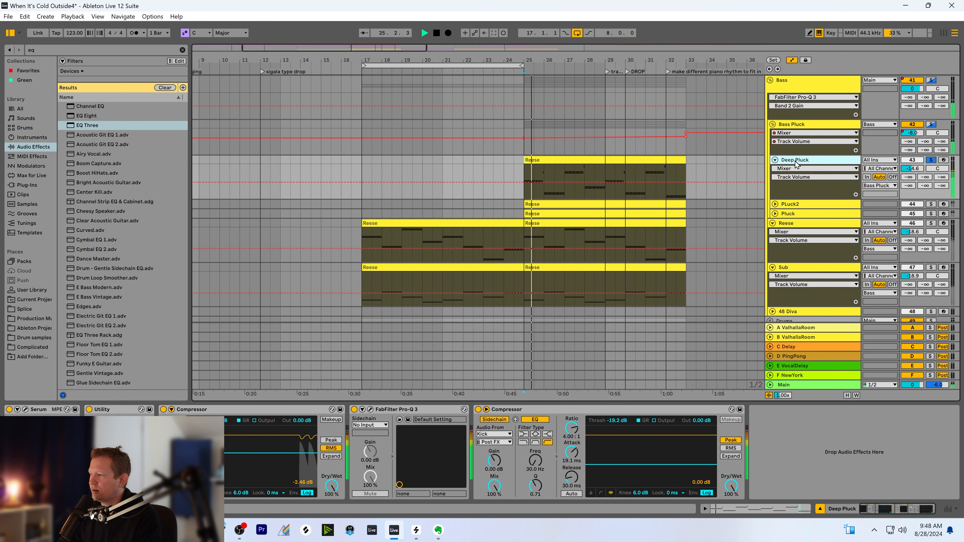
# Solo and expand the PLuck2 track during playback, and open its FabFilter Pro-Q 3 to examine the EQ curve
pyautogui.click(931, 204)
pyautogui.click(793, 205)
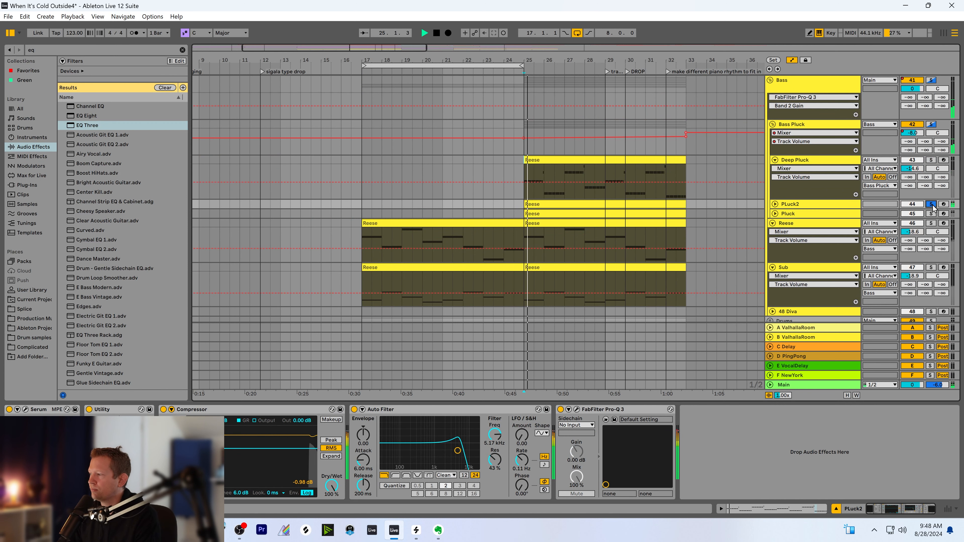
pyautogui.doubleClick(794, 204)
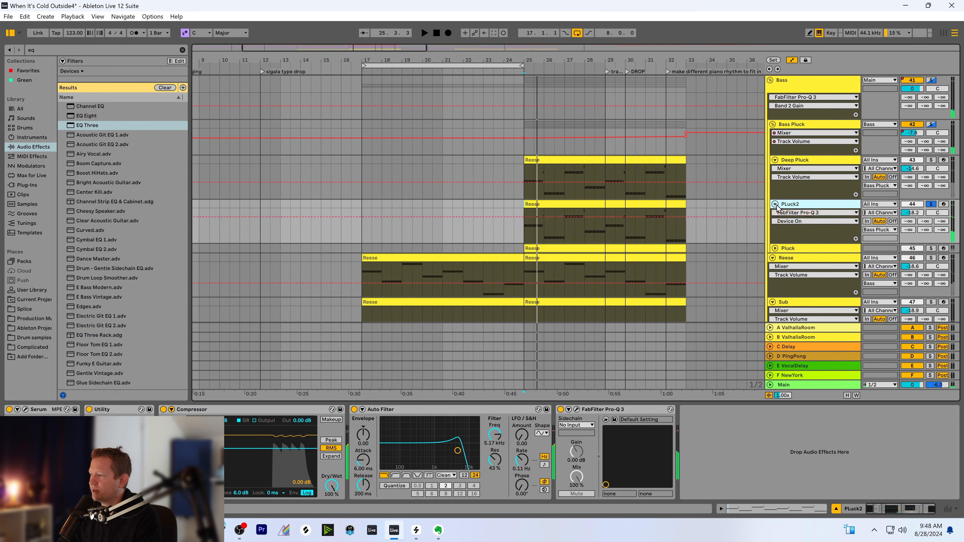
pyautogui.click(790, 235)
pyautogui.click(931, 205)
pyautogui.click(931, 205)
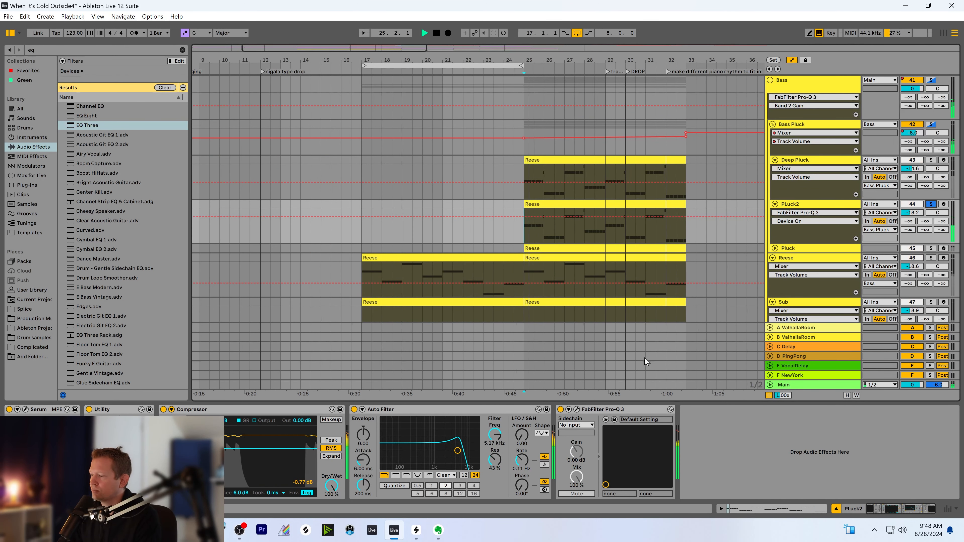
pyautogui.click(577, 410)
pyautogui.moveTo(394, 190)
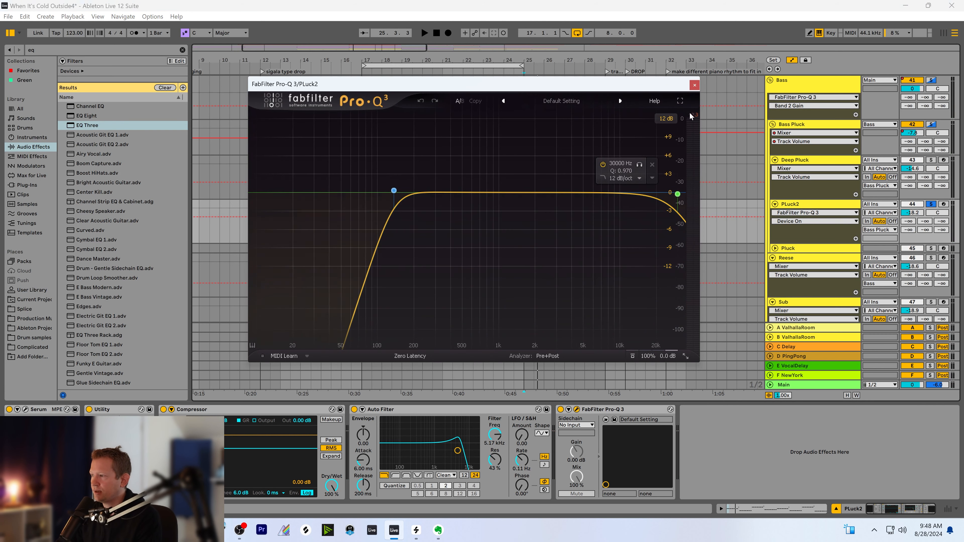
# Listen to the Pluck track in the Bass Pluck group on its own, and unsolo it
pyautogui.click(931, 248)
pyautogui.press('space')
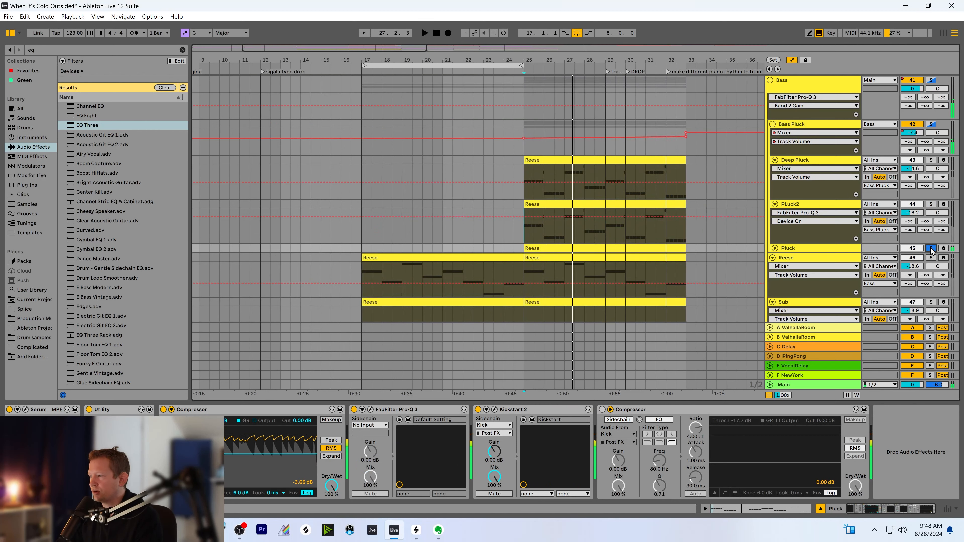
pyautogui.click(931, 248)
# Solo the Bass group and play it from bar 17
pyautogui.click(728, 272)
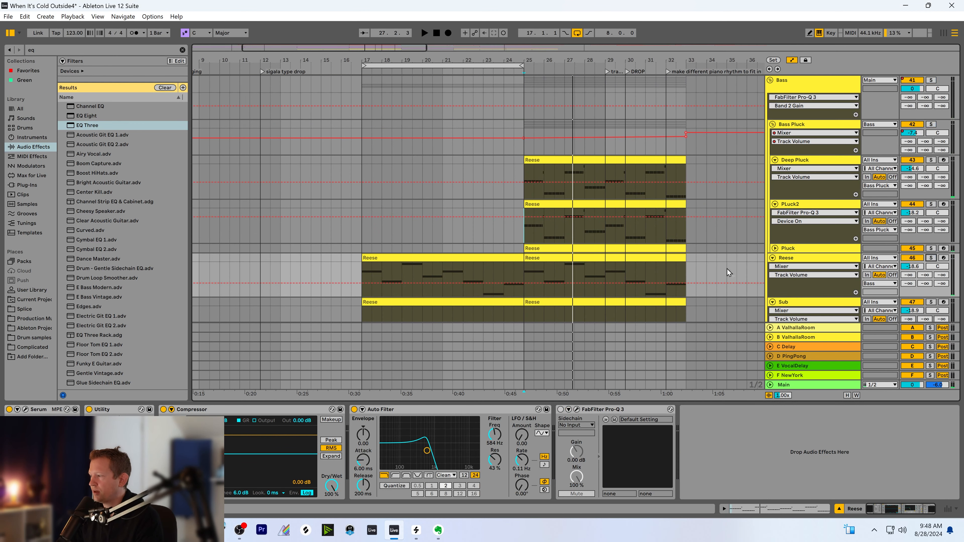
pyautogui.click(361, 273)
pyautogui.press('space')
pyautogui.scroll(1, 695, 203)
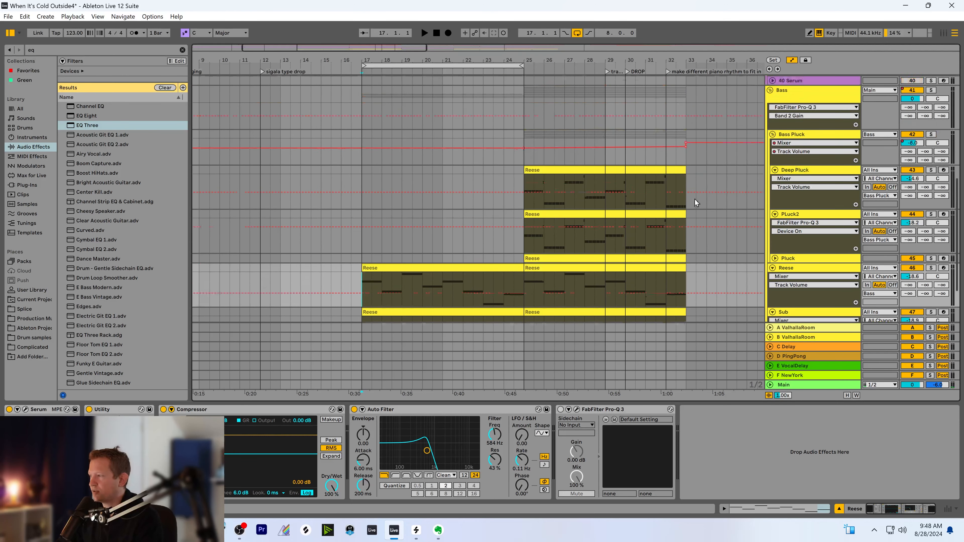
pyautogui.click(931, 92)
pyautogui.press('space')
# Collapse the Reese and Sub tracks, and solo Sub to hear the sub bass alone
pyautogui.scroll(-2, 472, 271)
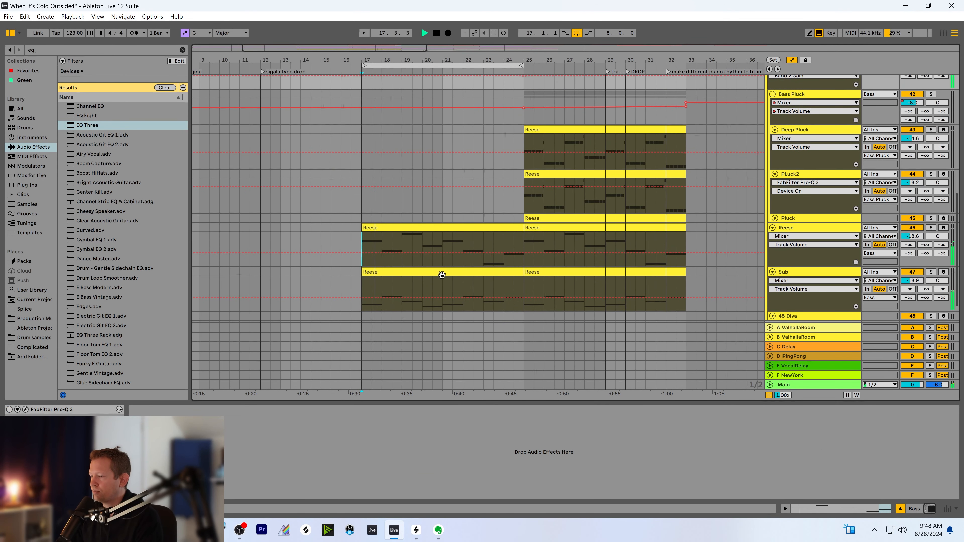
pyautogui.scroll(-1, 443, 274)
pyautogui.click(772, 207)
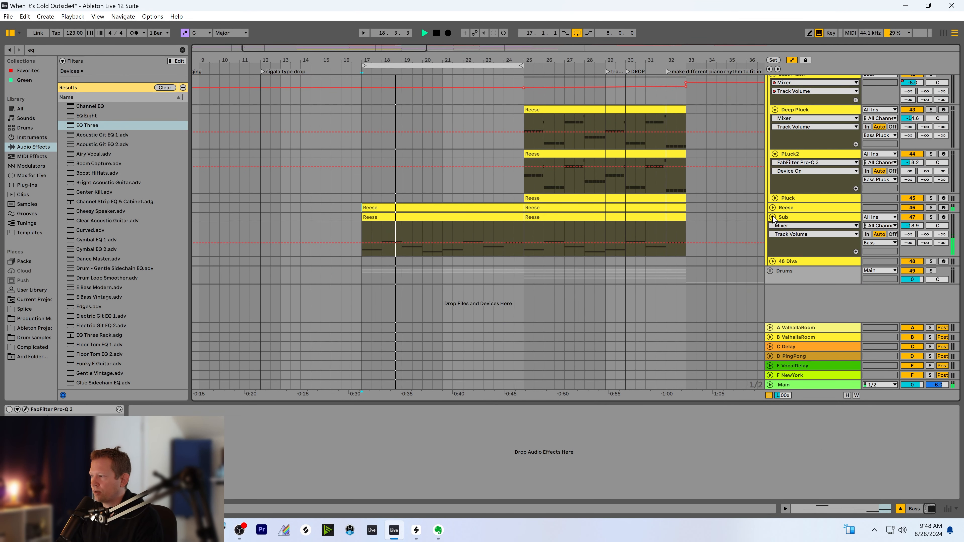
pyautogui.click(773, 217)
pyautogui.click(931, 217)
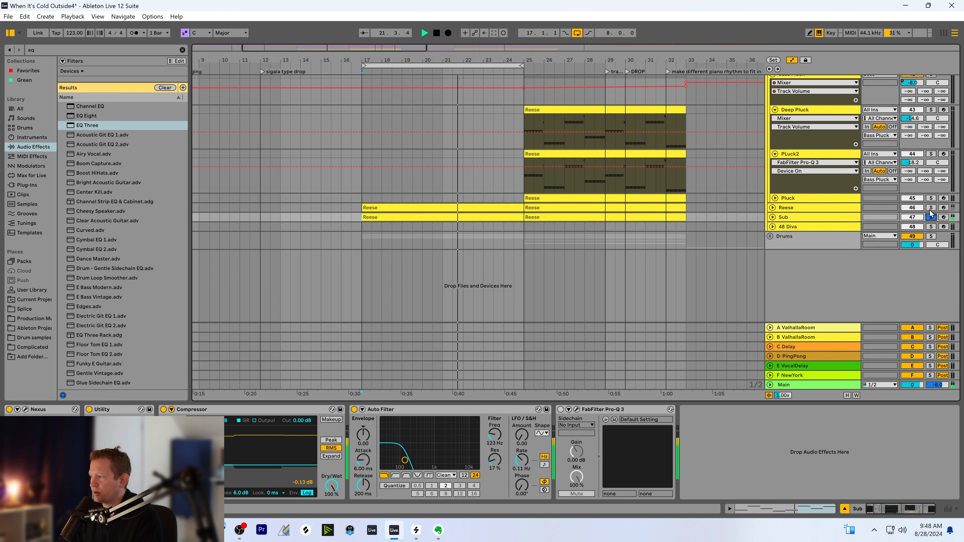
# Solo the Reese bass track, play it from bar 17 and expand the track
pyautogui.click(931, 209)
pyautogui.press('space')
pyautogui.click(773, 208)
pyautogui.click(785, 209)
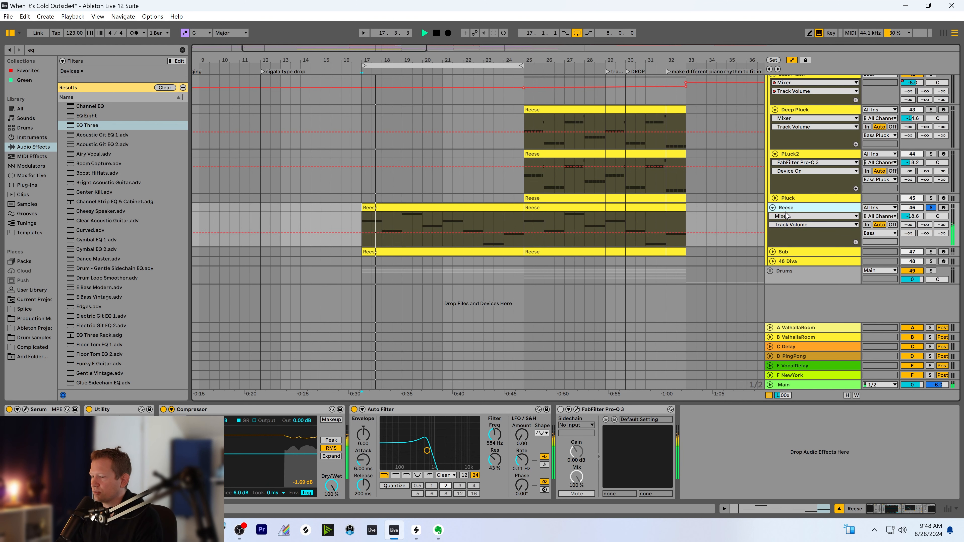
pyautogui.scroll(4, 484, 226)
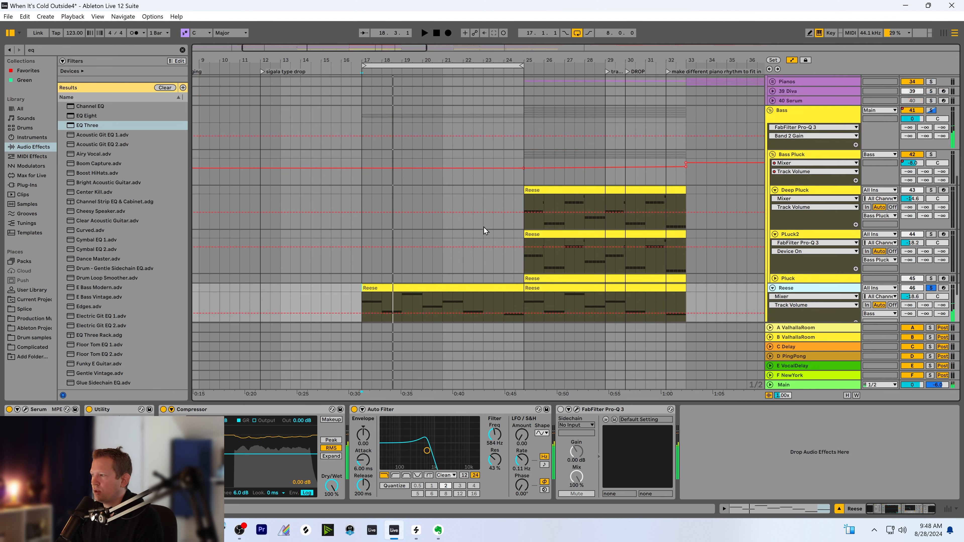
# Enable FabFilter Pro-Q 3 on the Bass group and inspect its bell cut in the plugin window
pyautogui.click(788, 114)
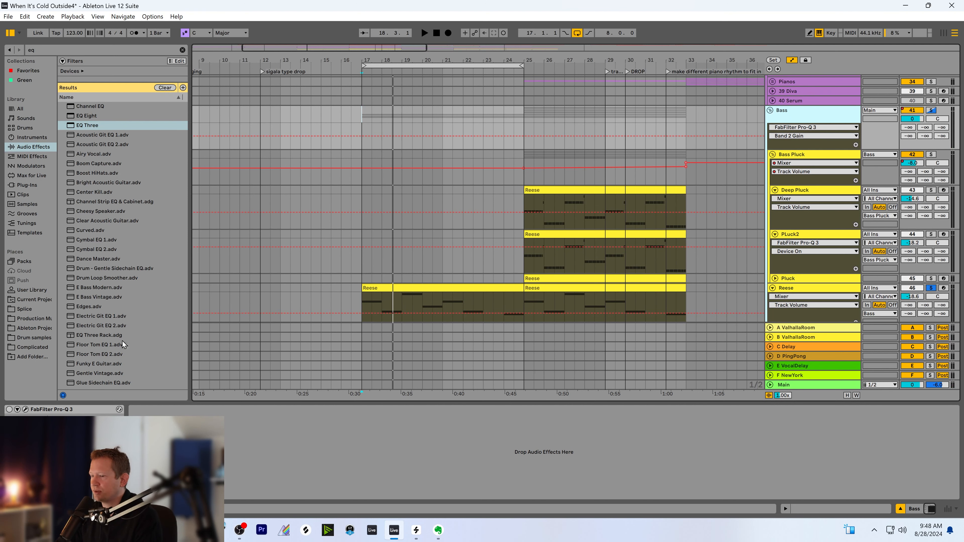
pyautogui.click(9, 410)
pyautogui.click(25, 409)
pyautogui.click(430, 230)
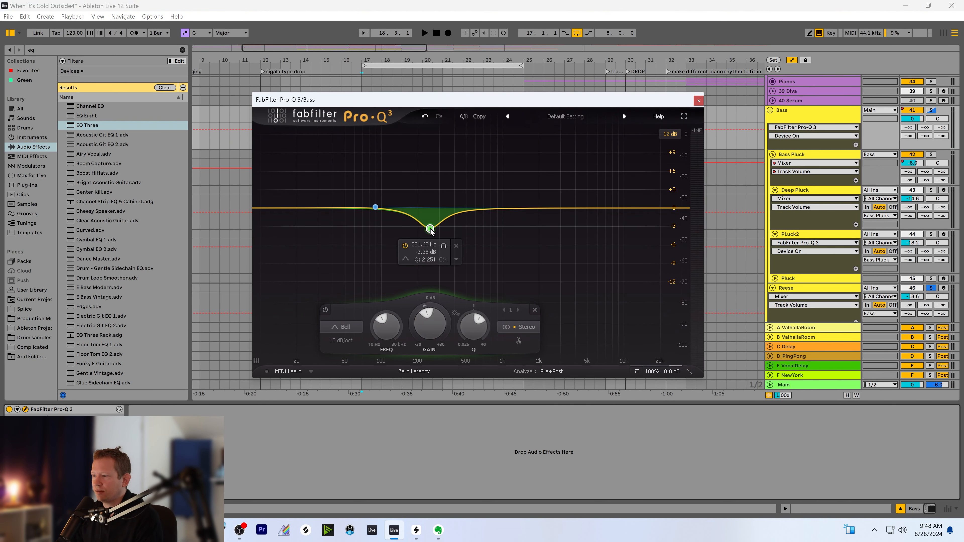
pyautogui.click(699, 101)
# Compare the Bass group's sound with FabFilter Pro-Q 3 bypassed and enabled
pyautogui.click(832, 118)
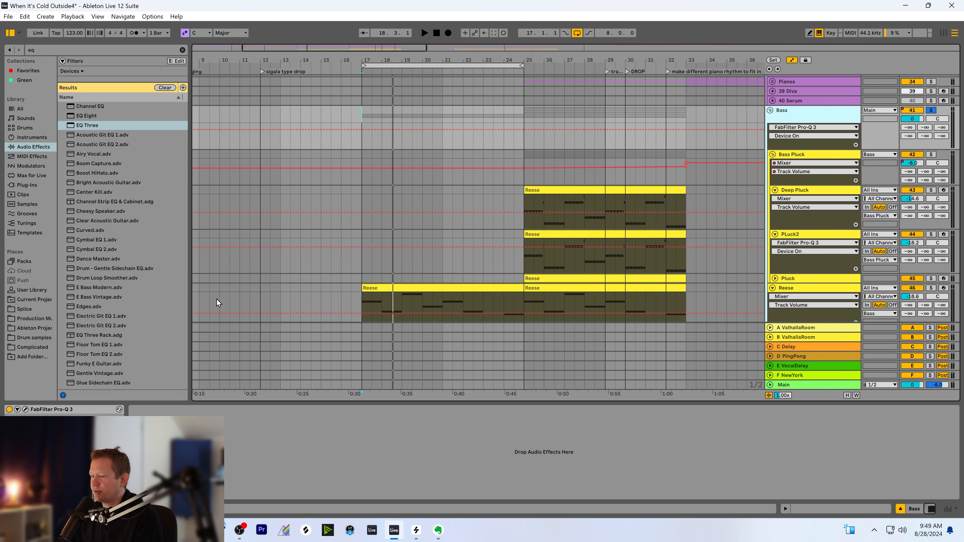
pyautogui.click(9, 410)
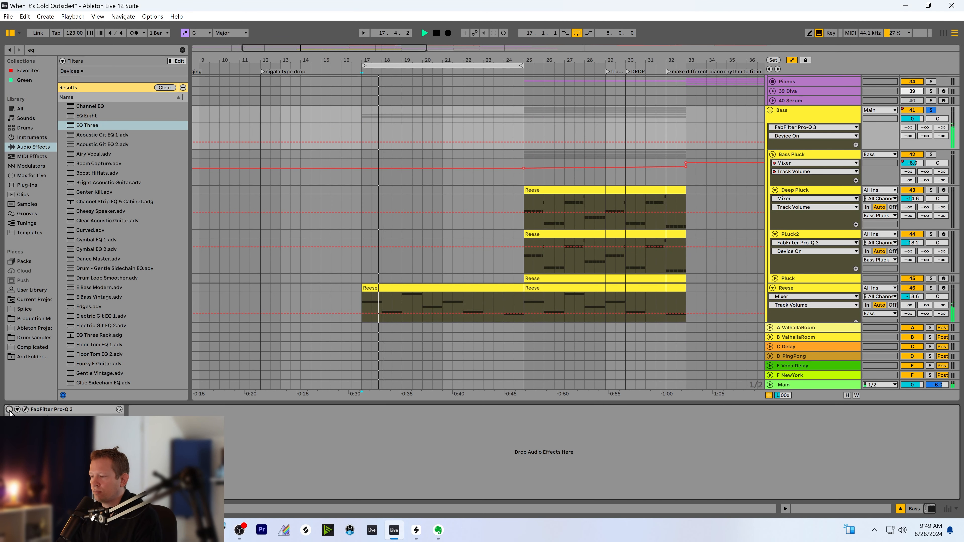
pyautogui.click(9, 410)
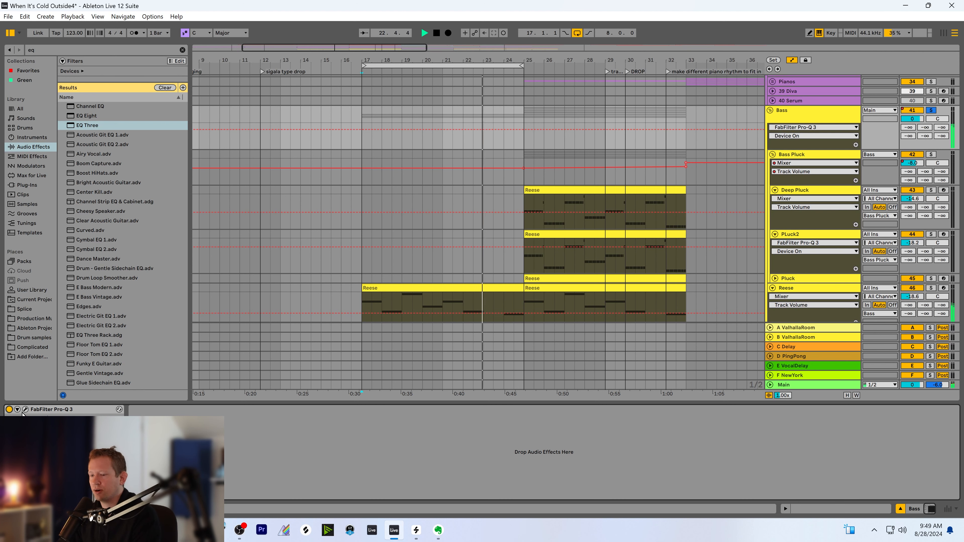
# Collapse the Reese track and fold the Bass group
pyautogui.click(773, 288)
pyautogui.scroll(3, 771, 247)
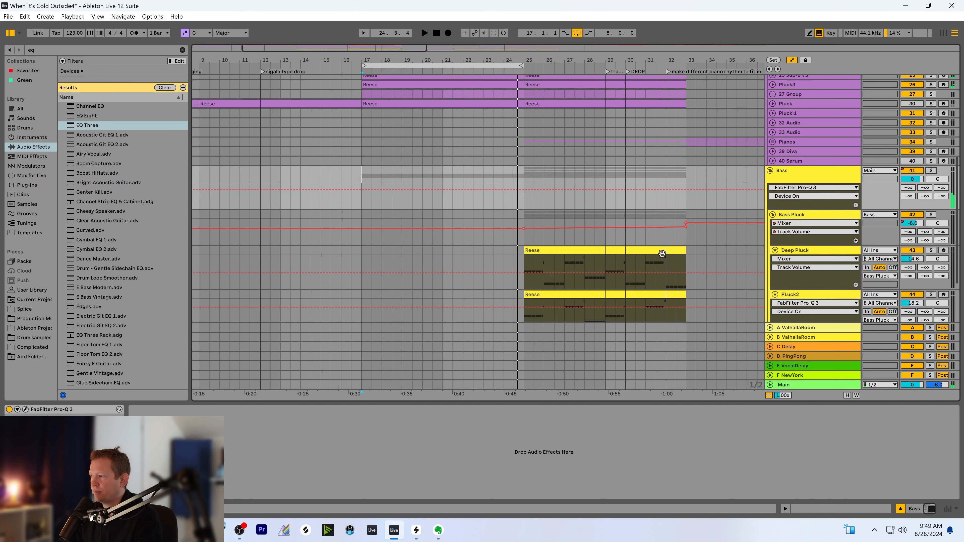
pyautogui.scroll(3, 774, 231)
pyautogui.click(771, 221)
pyautogui.scroll(8, 605, 230)
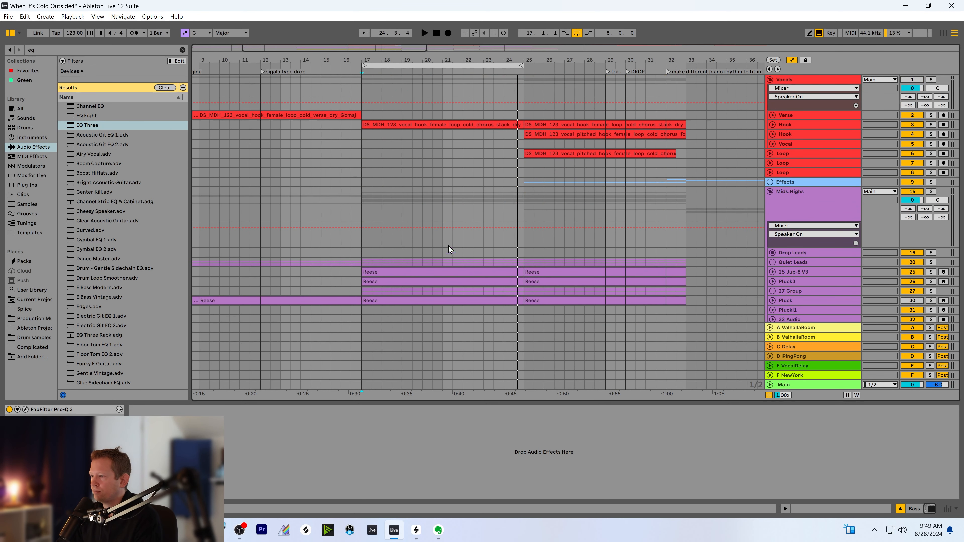
# Unfold the 27 Group inside Mids.Highs to show the JupiterPad and Pluck3 tracks
pyautogui.scroll(-5, 448, 248)
pyautogui.click(801, 203)
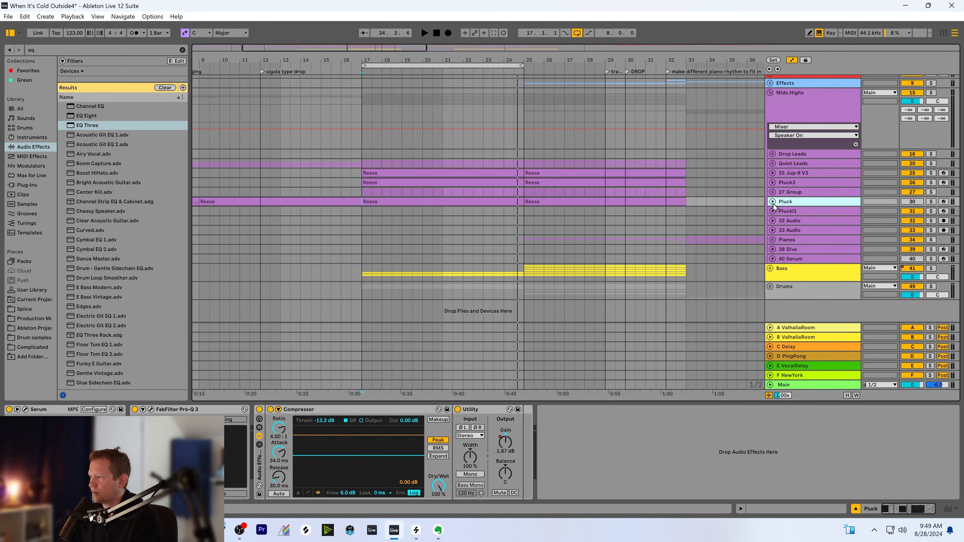
pyautogui.click(773, 192)
pyautogui.click(794, 193)
pyautogui.scroll(-2, 778, 212)
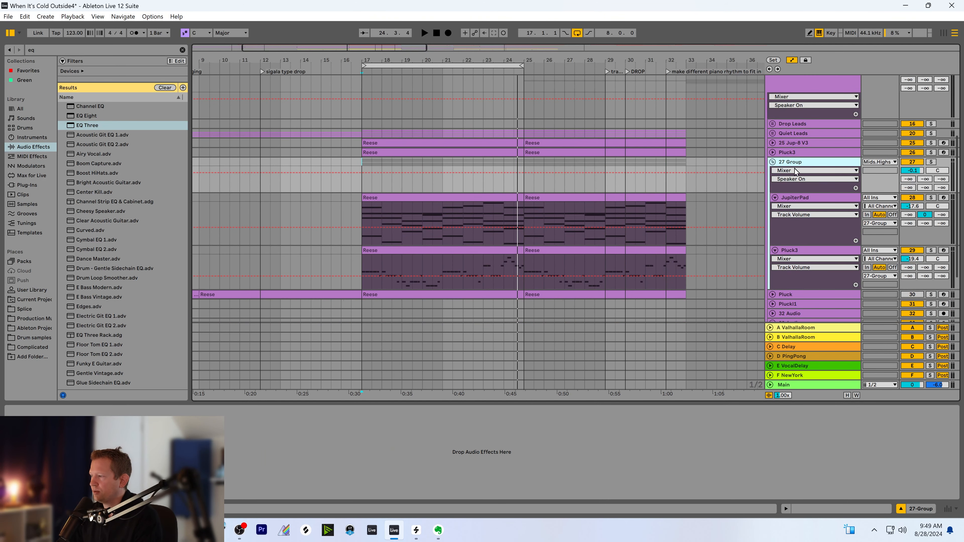
pyautogui.scroll(-1, 795, 167)
pyautogui.moveTo(349, 48); pyautogui.dragTo(340, 53)
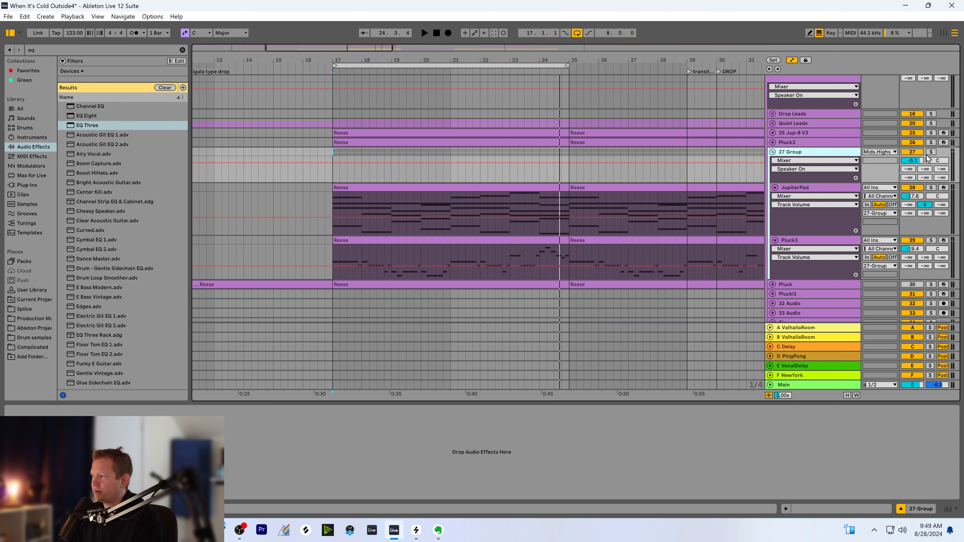
pyautogui.click(915, 153)
pyautogui.click(913, 154)
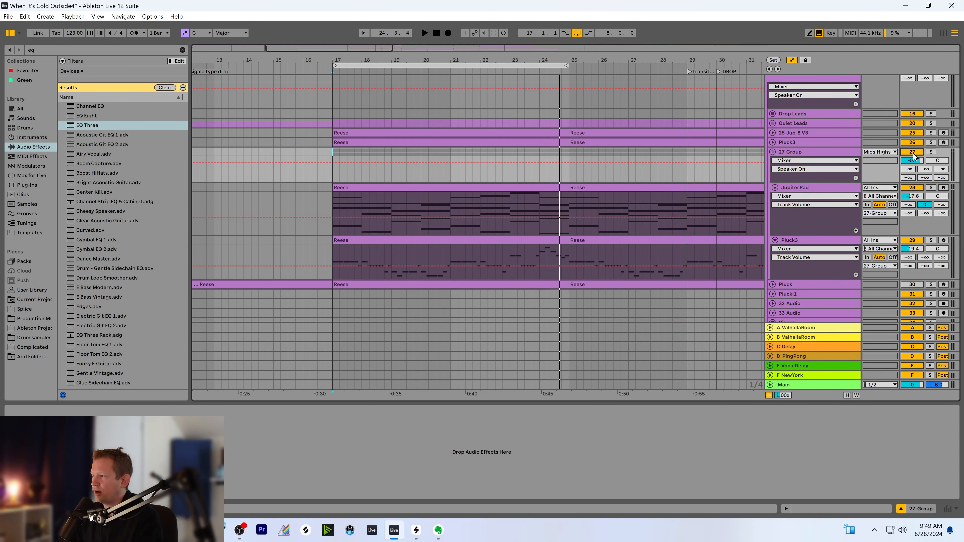
pyautogui.moveTo(349, 57); pyautogui.dragTo(368, 55)
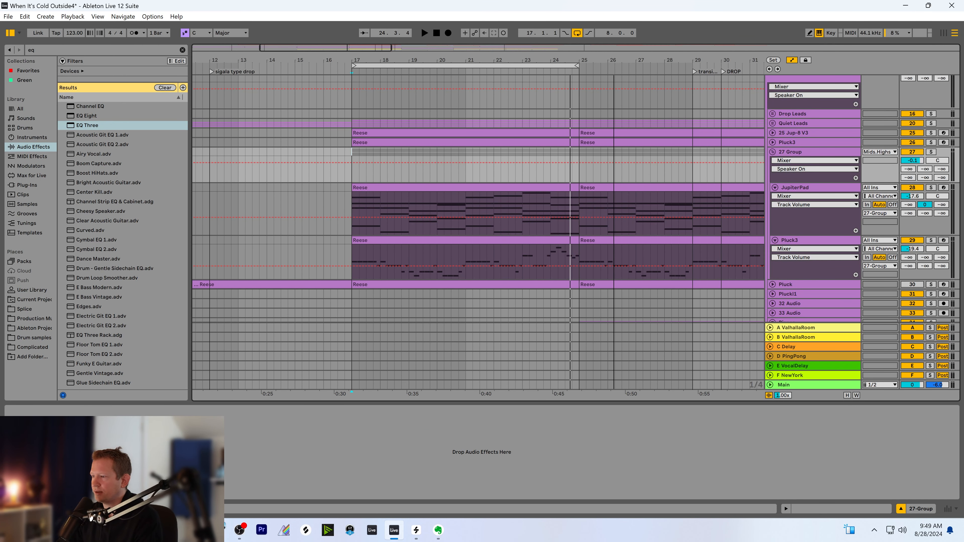
# Play the arrangement from bar 17 and listen to the JupiterPad and Pluck3 parts in context
pyautogui.scroll(-1, 626, 231)
pyautogui.click(350, 232)
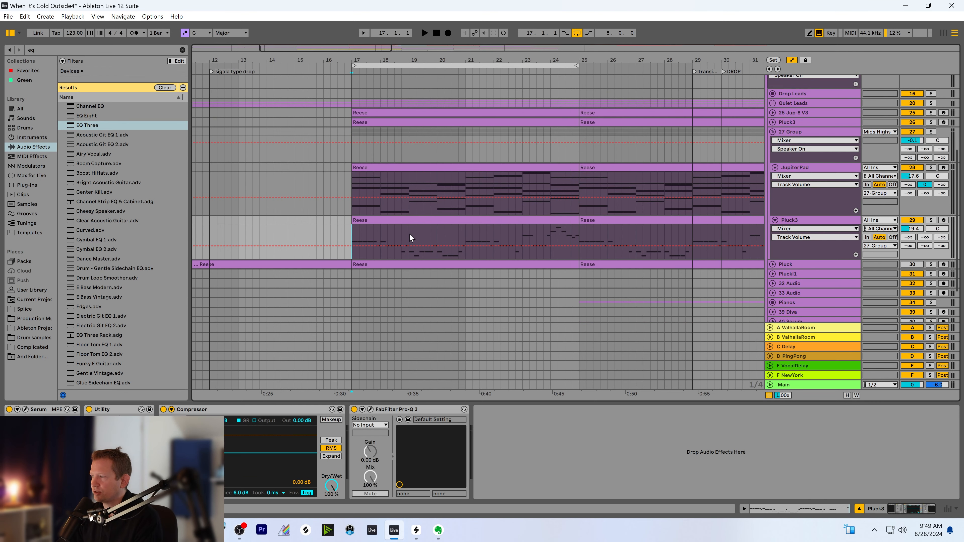
pyautogui.scroll(4, 410, 236)
pyautogui.click(351, 152)
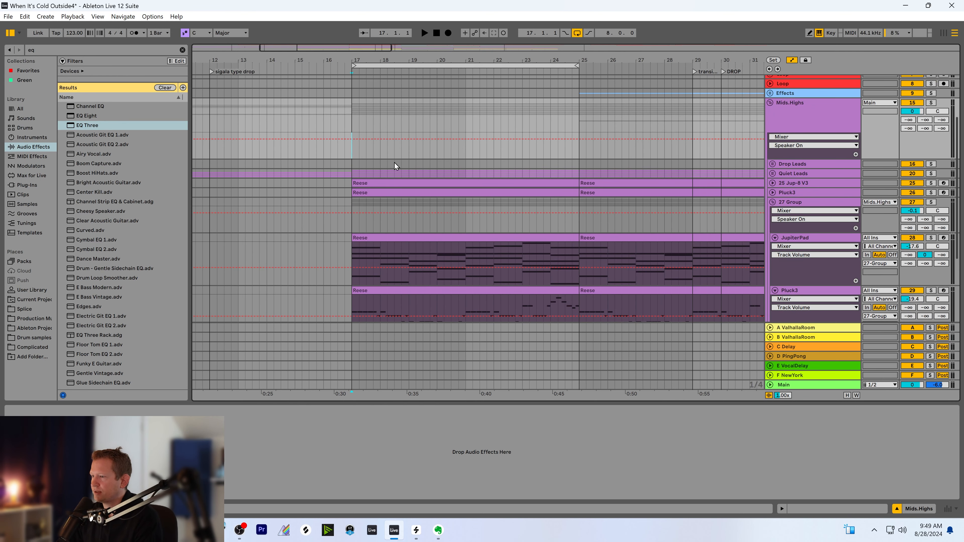
pyautogui.press('space')
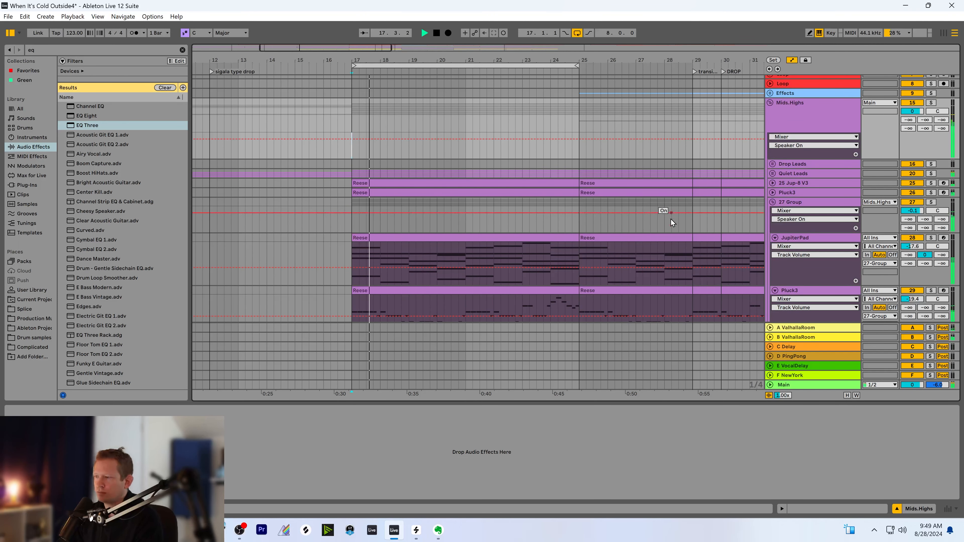
pyautogui.scroll(-2, 672, 213)
pyautogui.scroll(-1, 667, 219)
pyautogui.scroll(-1, 667, 220)
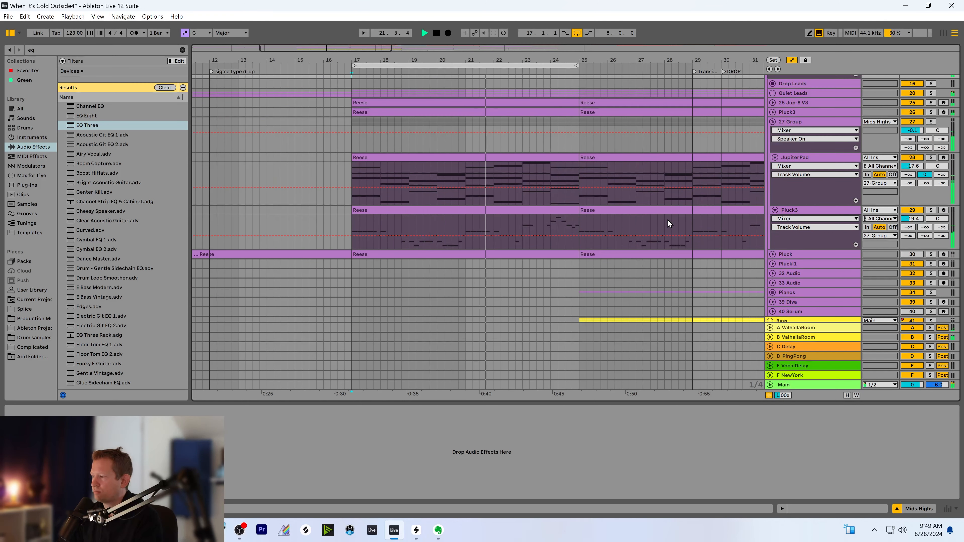
pyautogui.scroll(-1, 667, 220)
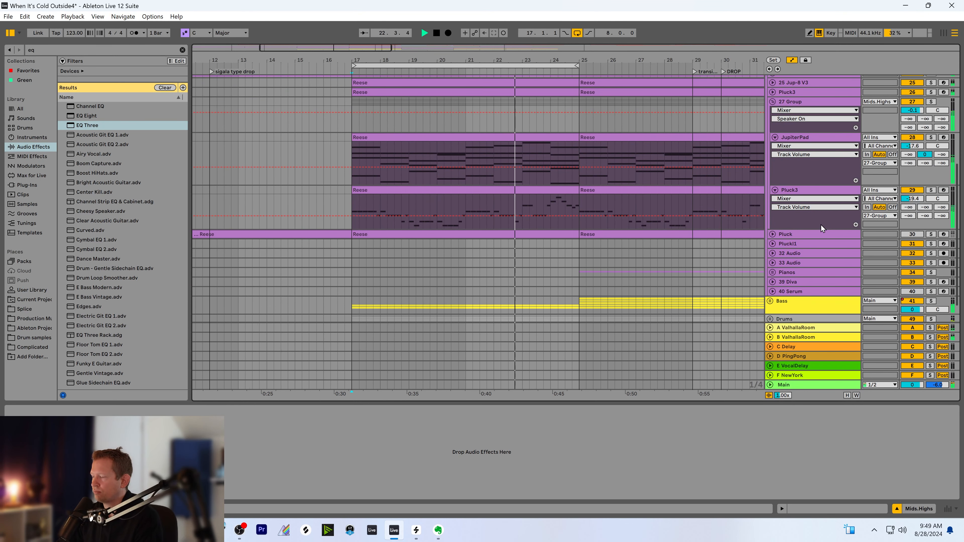
# Solo the Pluck3 track in the 27 Group, restart playback and open its FabFilter Pro-Q 3 to examine the curve
pyautogui.click(801, 193)
pyautogui.click(931, 190)
pyautogui.press('space')
pyautogui.press('space')
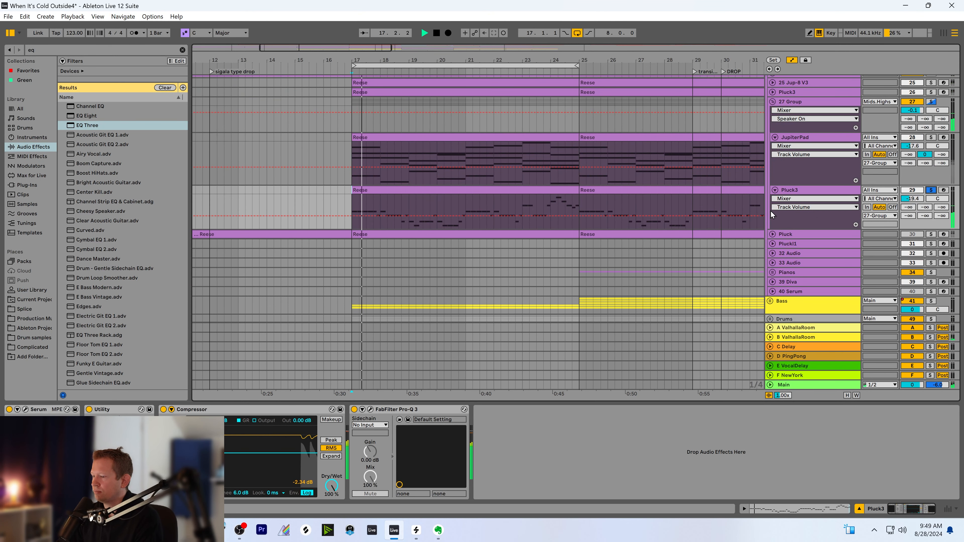
pyautogui.click(371, 410)
pyautogui.moveTo(420, 252)
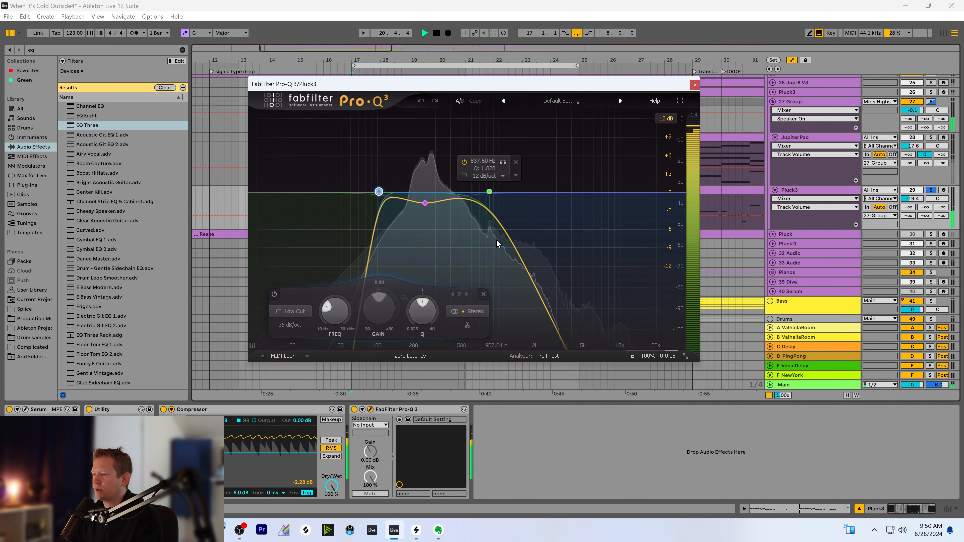
# Nudge the low cut slightly higher and the high cut slightly lower in the Pluck3 track's Pro-Q 3, then close it
pyautogui.press('space')
pyautogui.click(425, 203)
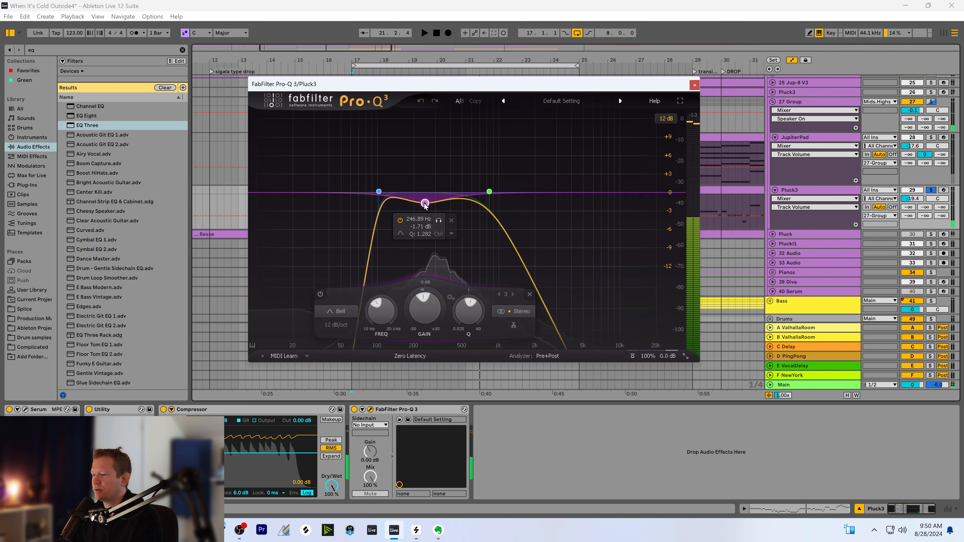
pyautogui.moveTo(379, 192); pyautogui.dragTo(382, 189)
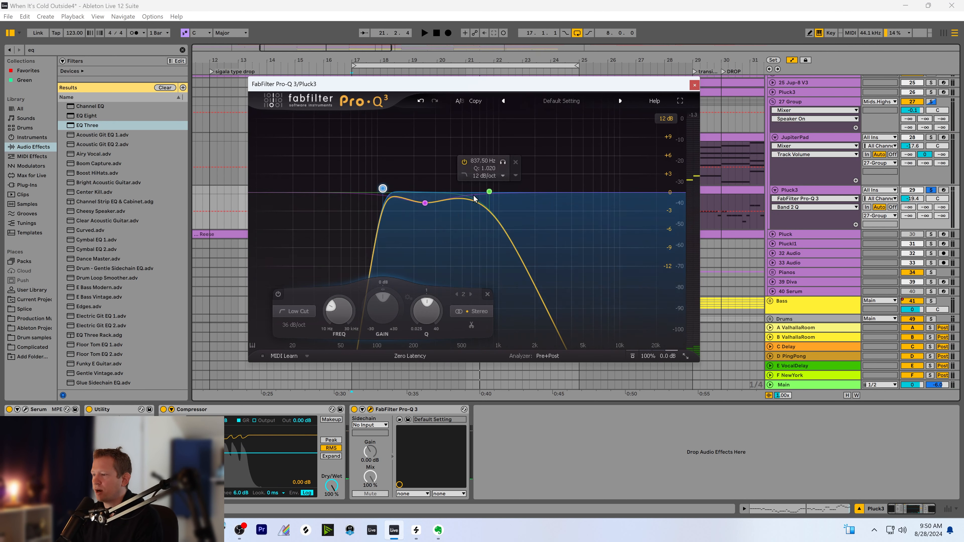
pyautogui.moveTo(490, 192); pyautogui.dragTo(484, 191)
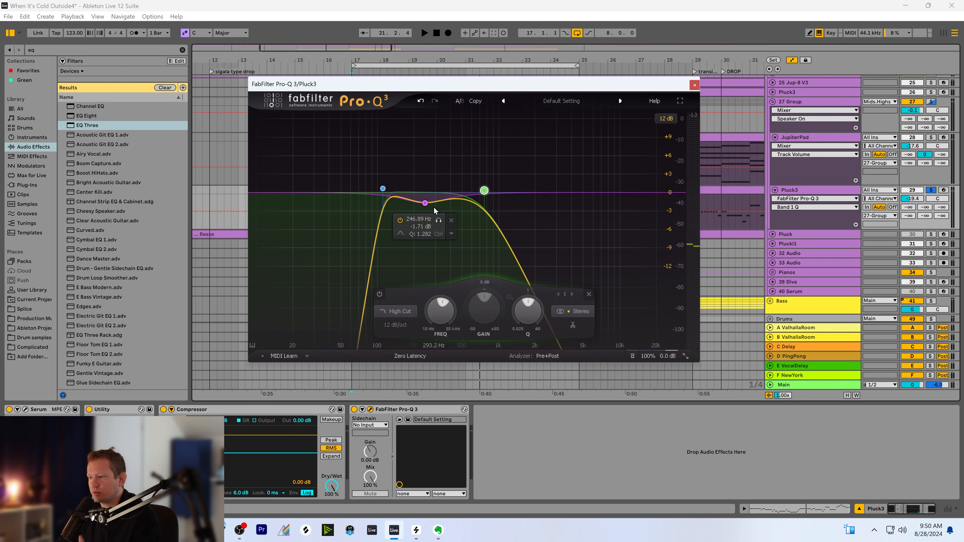
pyautogui.click(695, 86)
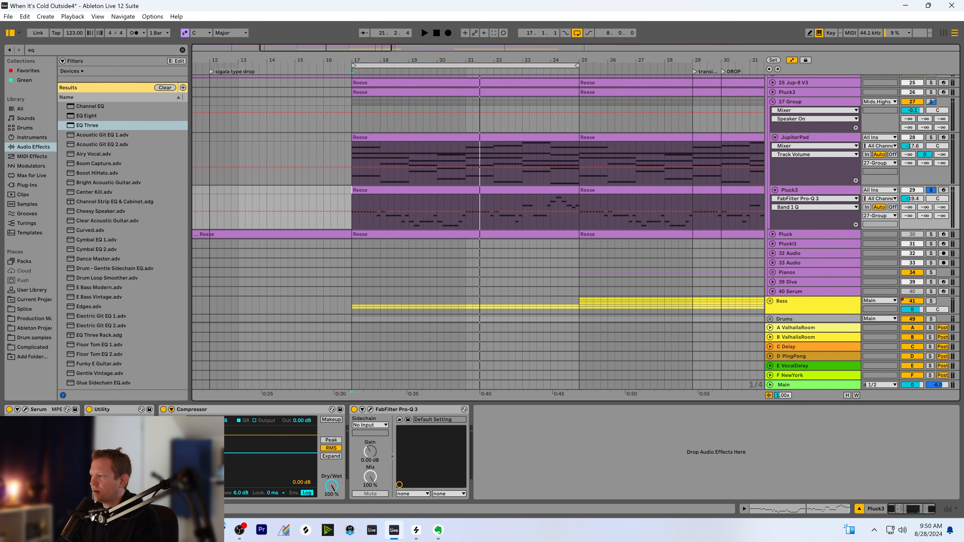
# Solo the JupiterPad track, play it from bar 17 and open its FabFilter Pro-Q 3 to examine the low end
pyautogui.click(931, 138)
pyautogui.click(615, 159)
pyautogui.click(399, 139)
pyautogui.press('space')
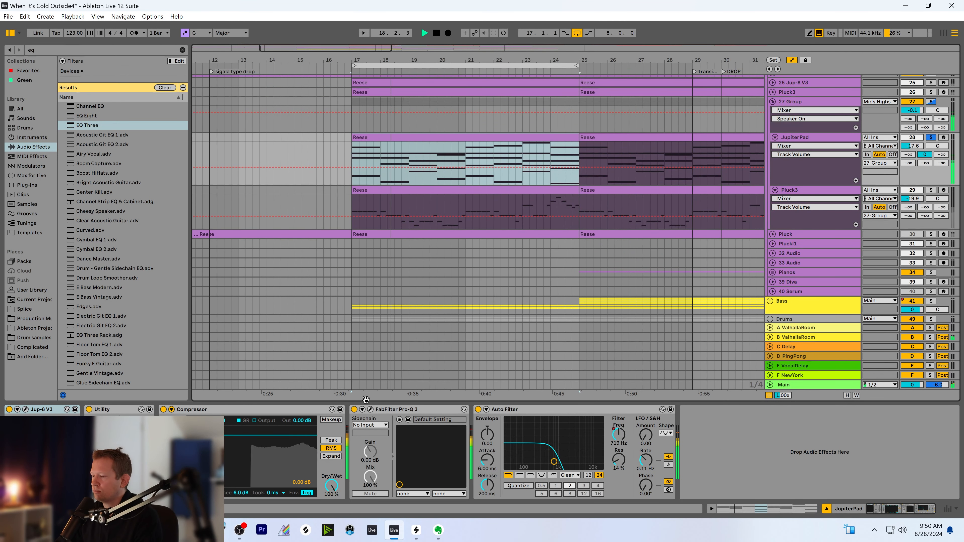
pyautogui.hotkey('ctrl', 'alt', 'p')
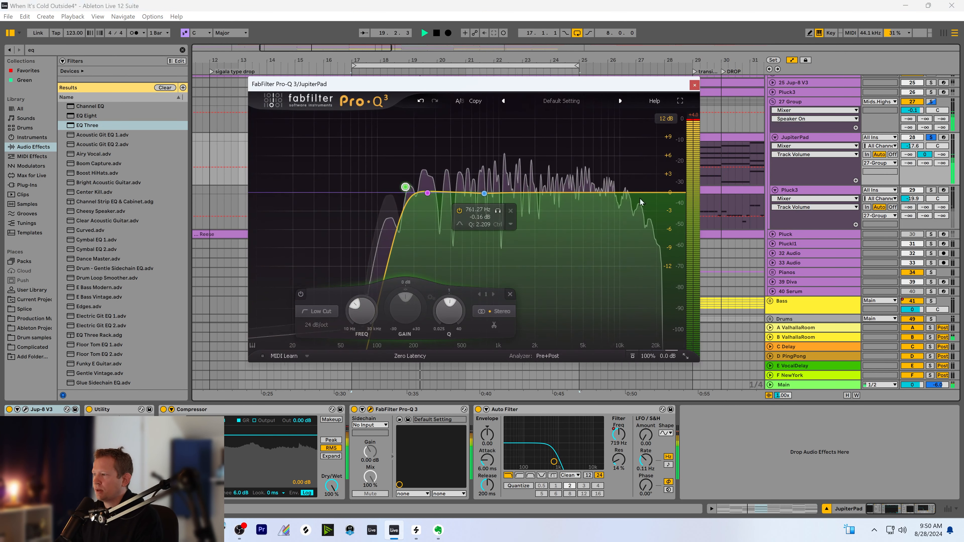
pyautogui.press('space')
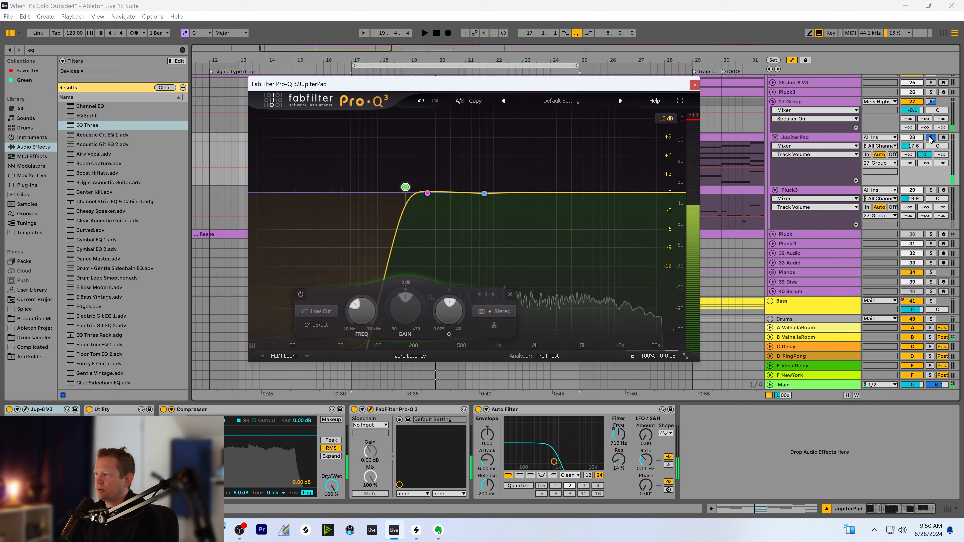
# Play the passage with JupiterPad unsoloed and soloed to compare it in context and on its own
pyautogui.click(930, 139)
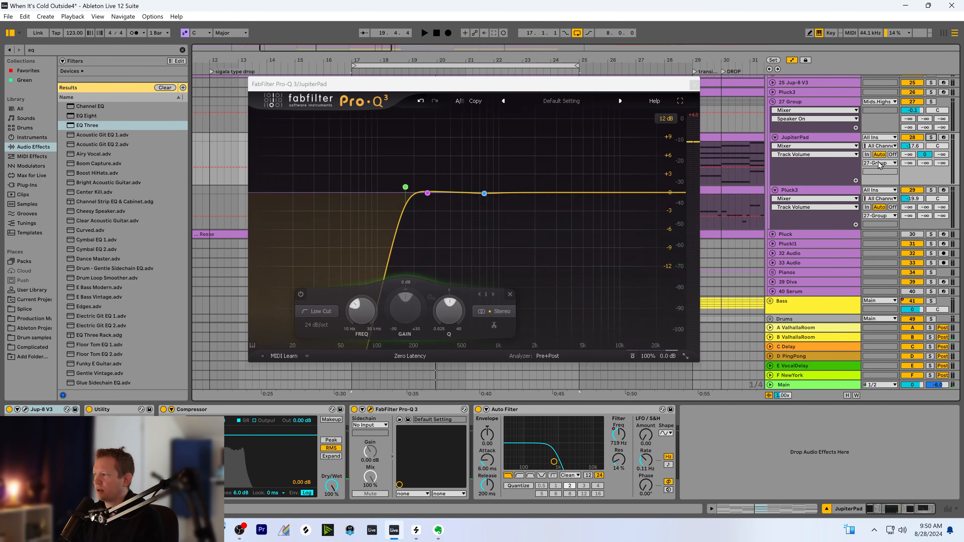
pyautogui.moveTo(403, 192)
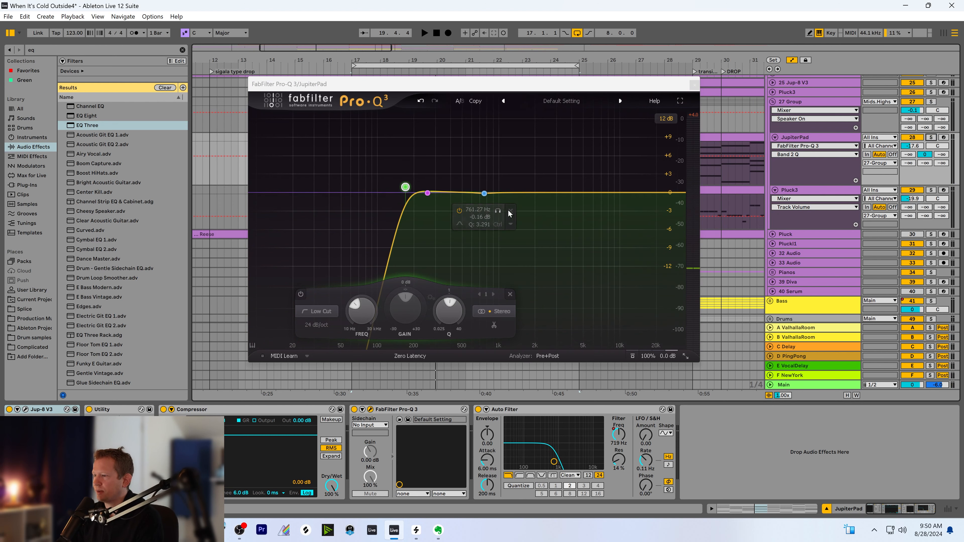
pyautogui.press('space')
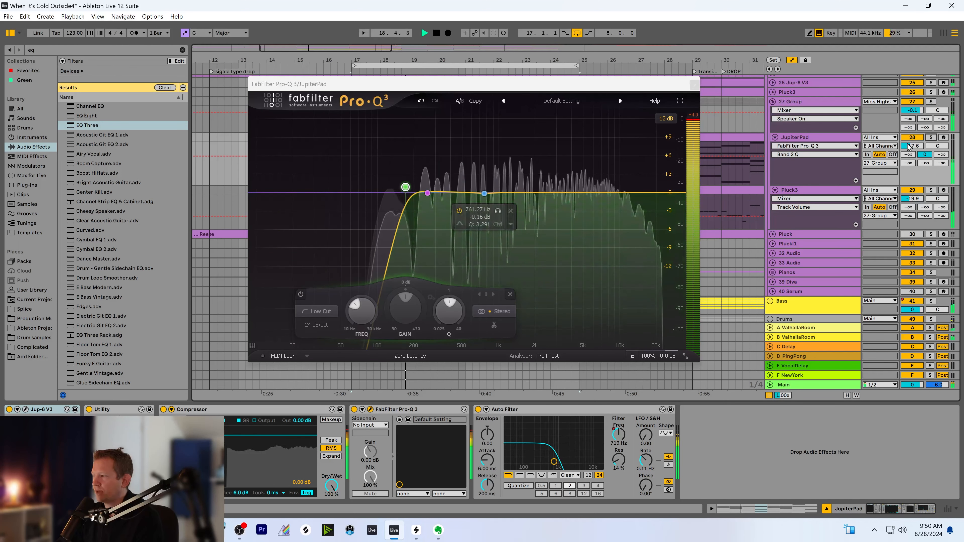
pyautogui.click(932, 137)
# Raise JupiterPad's low cut to about 477 Hz with a Q of about 0.83, auditioning it during playback, and close the EQ
pyautogui.moveTo(405, 188); pyautogui.dragTo(452, 196)
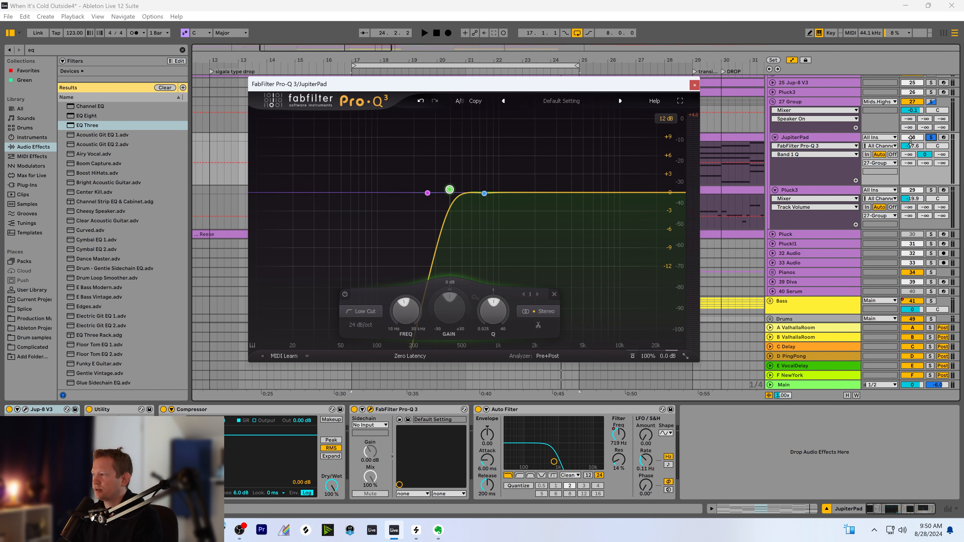
pyautogui.click(932, 139)
pyautogui.press('space')
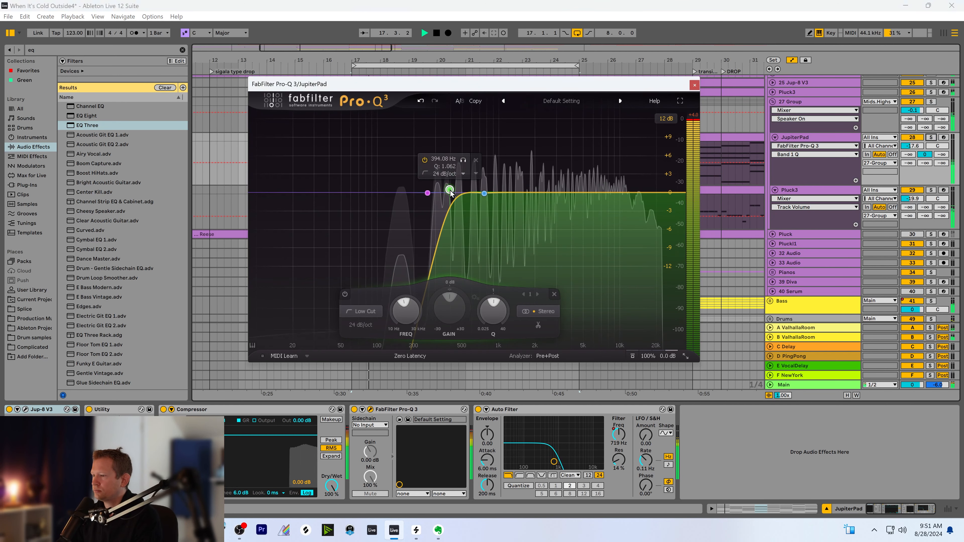
pyautogui.moveTo(450, 191)
pyautogui.mouseDown()
pyautogui.moveTo(397, 192)
pyautogui.moveTo(471, 193)
pyautogui.moveTo(464, 204)
pyautogui.mouseUp()
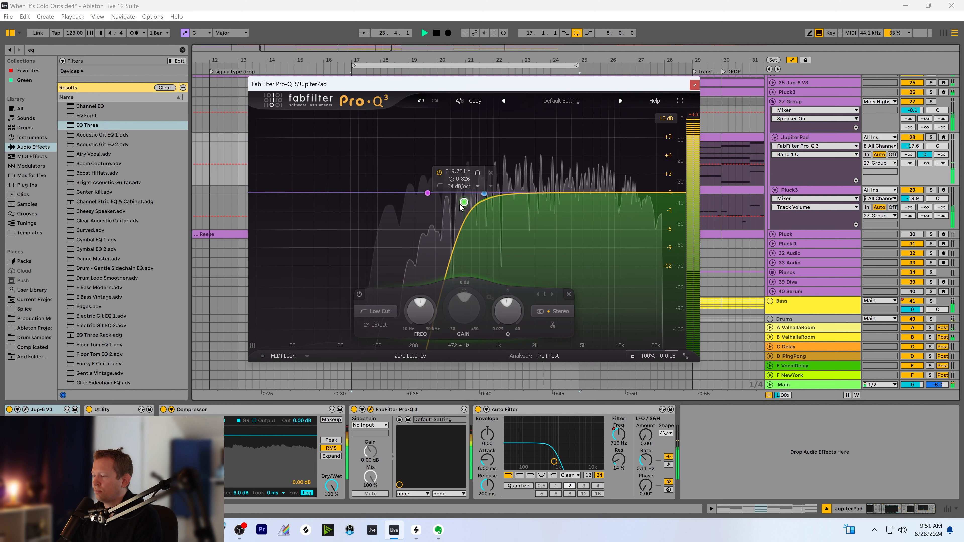
pyautogui.click(932, 138)
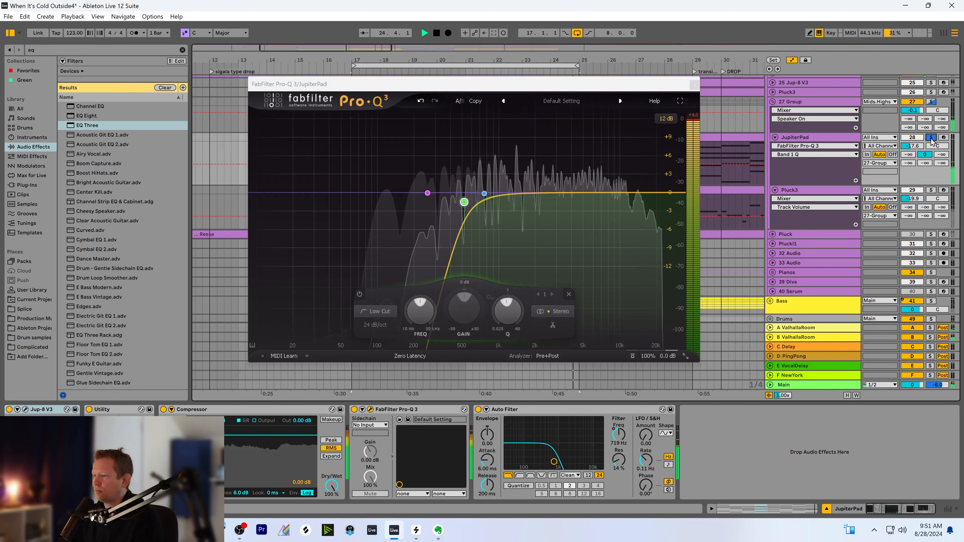
pyautogui.click(932, 139)
pyautogui.moveTo(473, 212); pyautogui.dragTo(460, 207)
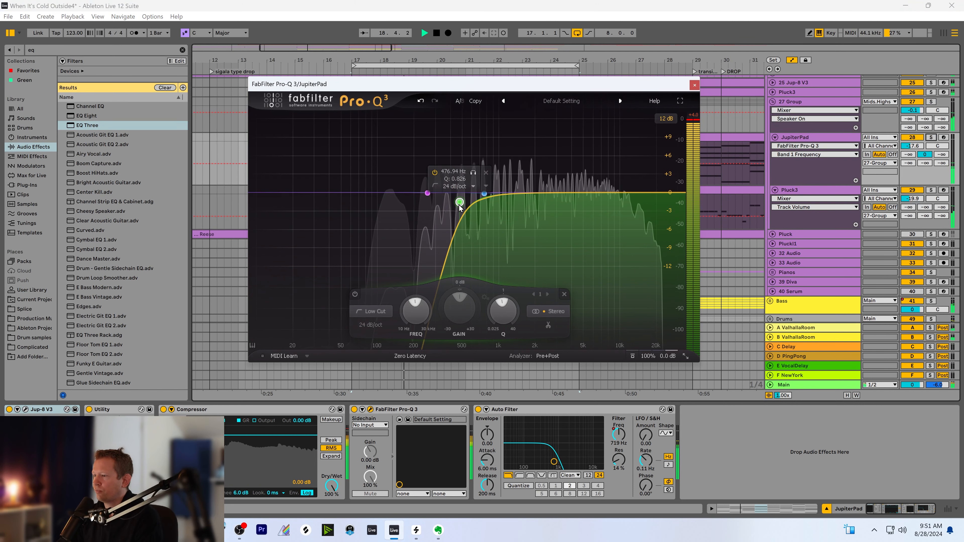
pyautogui.press('space')
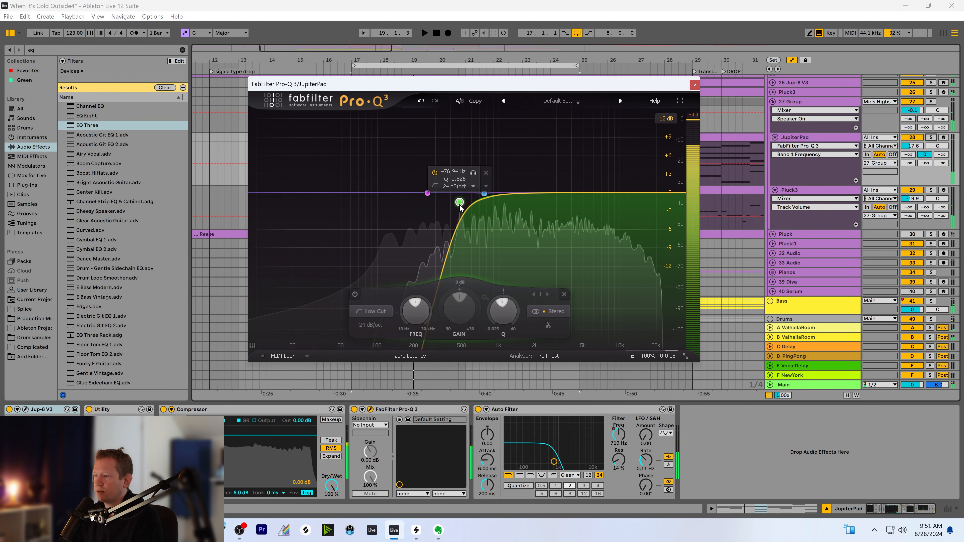
pyautogui.click(694, 85)
# Unfold and solo the Pluck3 track above the 27 Group, play it and examine its FabFilter Pro-Q 3 curve
pyautogui.scroll(3, 703, 174)
pyautogui.click(774, 163)
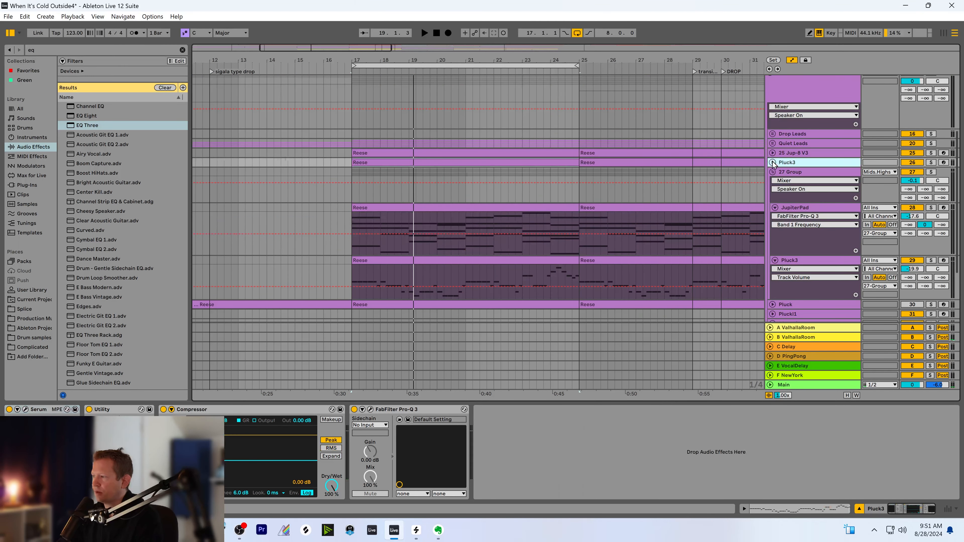
pyautogui.scroll(-2, 744, 190)
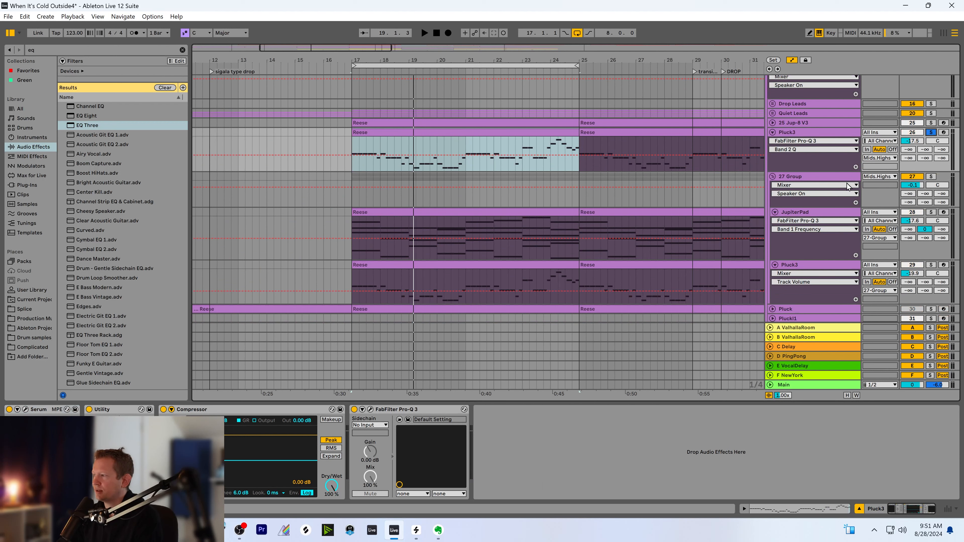
pyautogui.press('space')
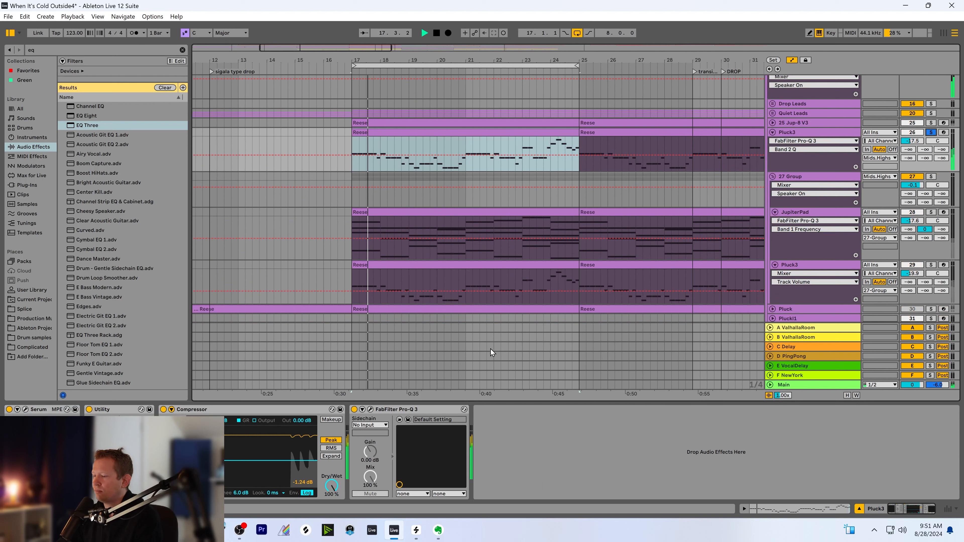
pyautogui.click(371, 410)
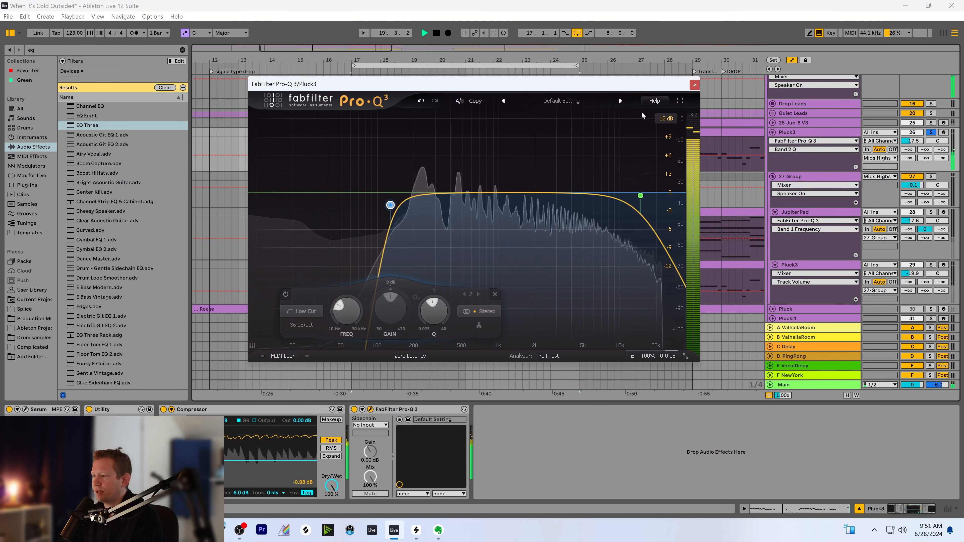
pyautogui.moveTo(379, 199)
pyautogui.press('space')
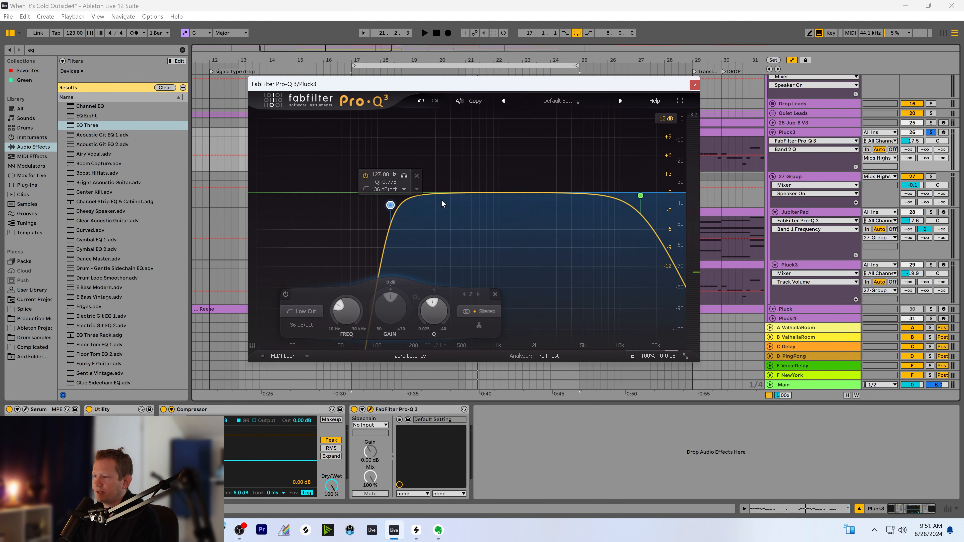
# Sweep the low cut on the Pluck3 track above the 27 Group to about 425 Hz with Q about 0.96, auditioning the result
pyautogui.press('space')
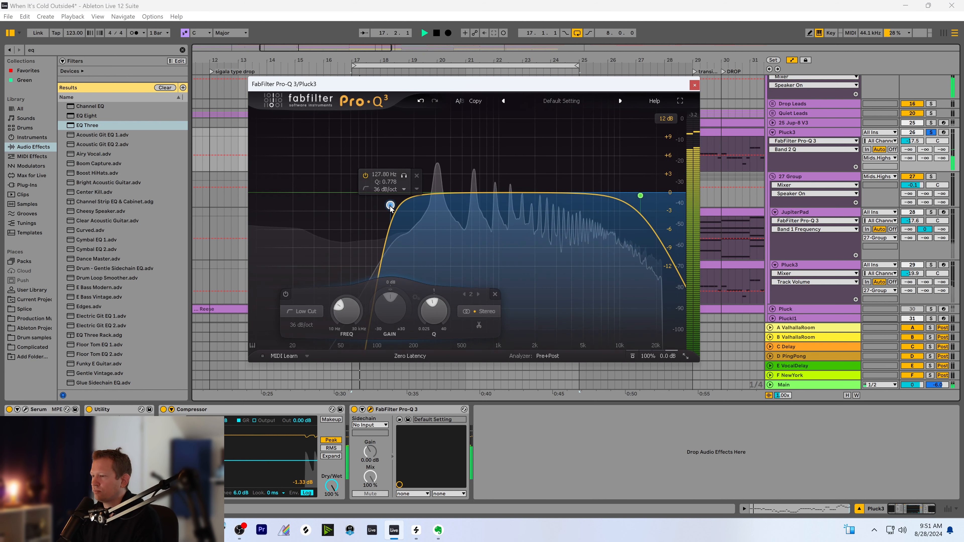
pyautogui.moveTo(391, 205); pyautogui.dragTo(439, 196)
pyautogui.press('space')
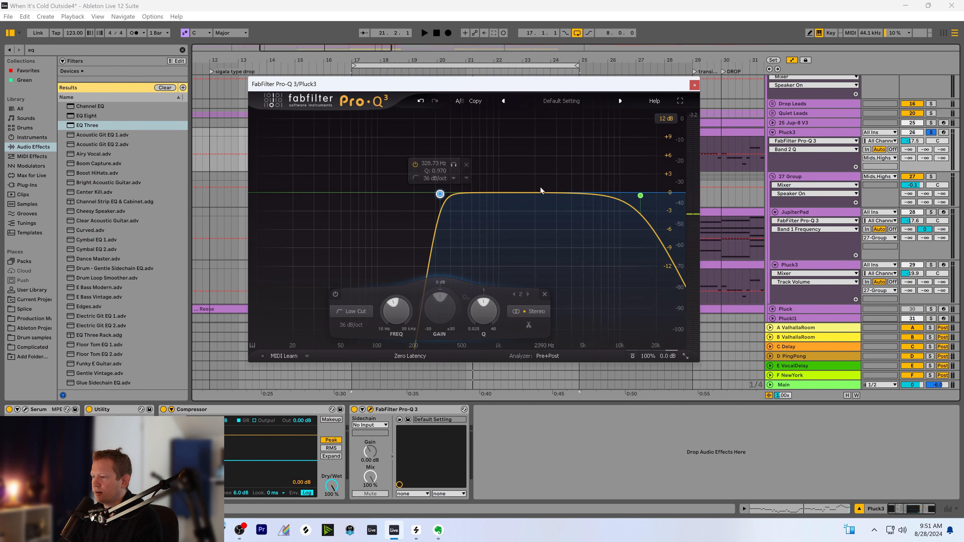
pyautogui.press('space')
pyautogui.moveTo(440, 194)
pyautogui.mouseDown()
pyautogui.moveTo(394, 196)
pyautogui.moveTo(442, 193)
pyautogui.mouseUp()
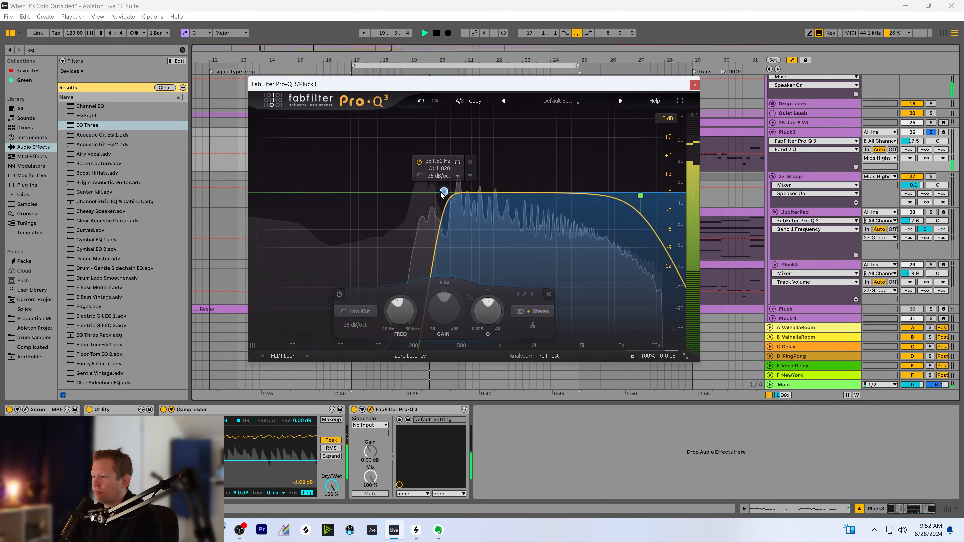
pyautogui.moveTo(441, 195); pyautogui.dragTo(399, 194)
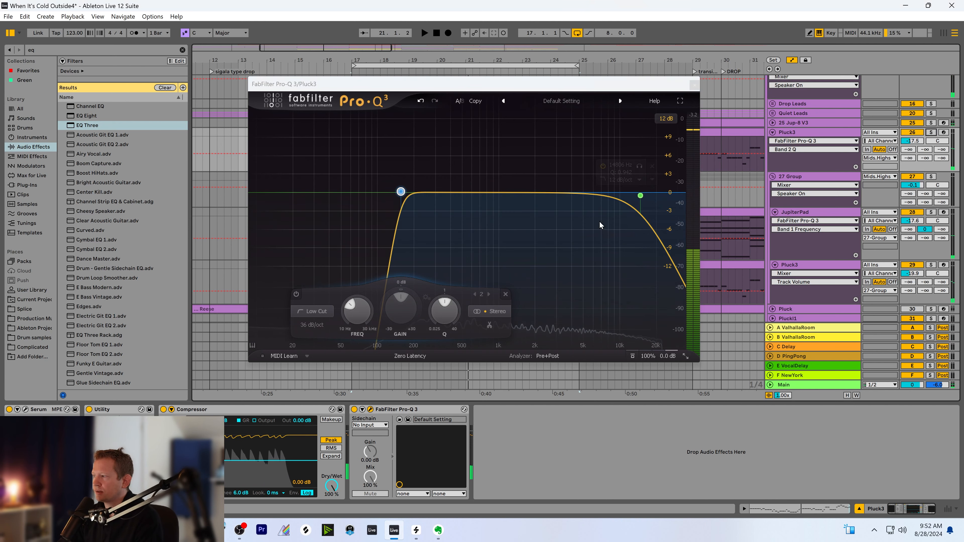
pyautogui.moveTo(401, 193); pyautogui.dragTo(454, 196)
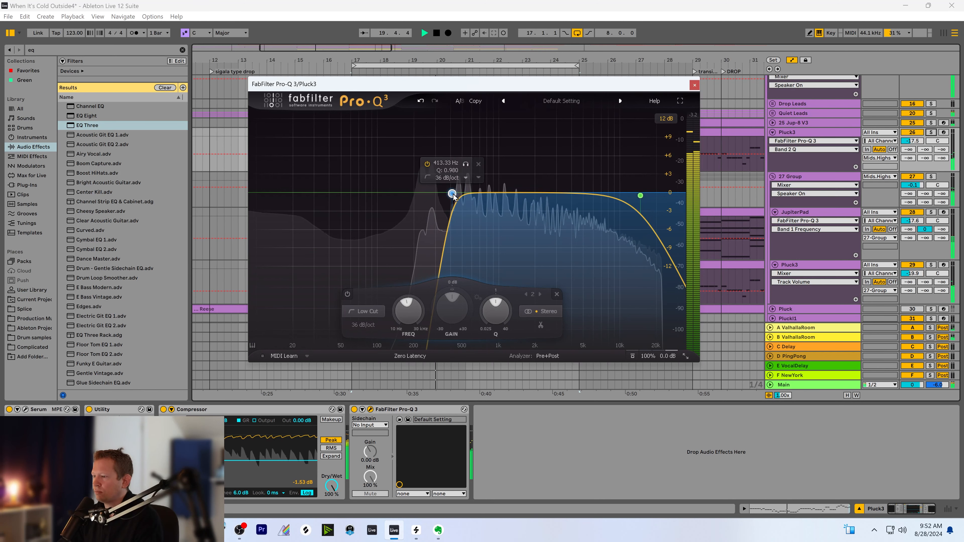
pyautogui.moveTo(454, 196)
pyautogui.mouseDown()
pyautogui.moveTo(377, 196)
pyautogui.moveTo(455, 198)
pyautogui.mouseUp()
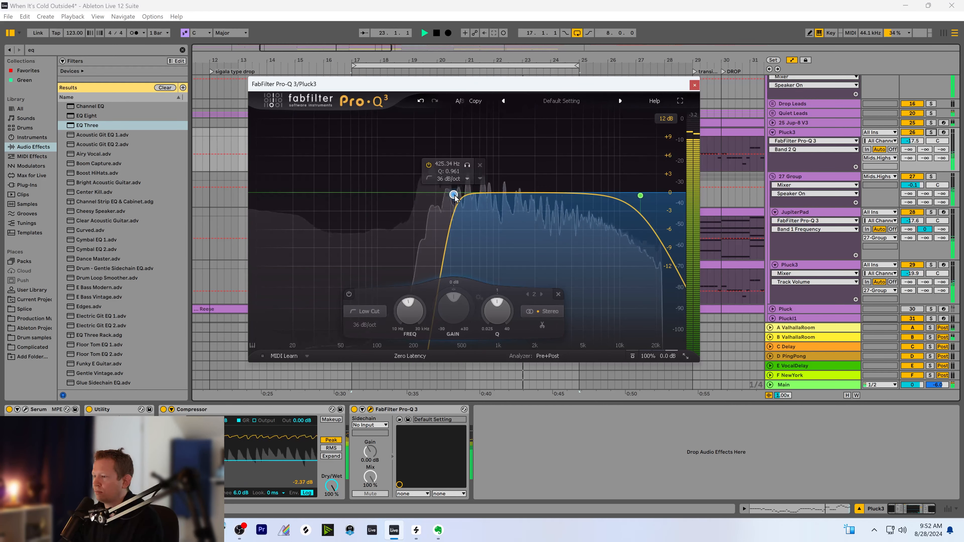
pyautogui.press('space')
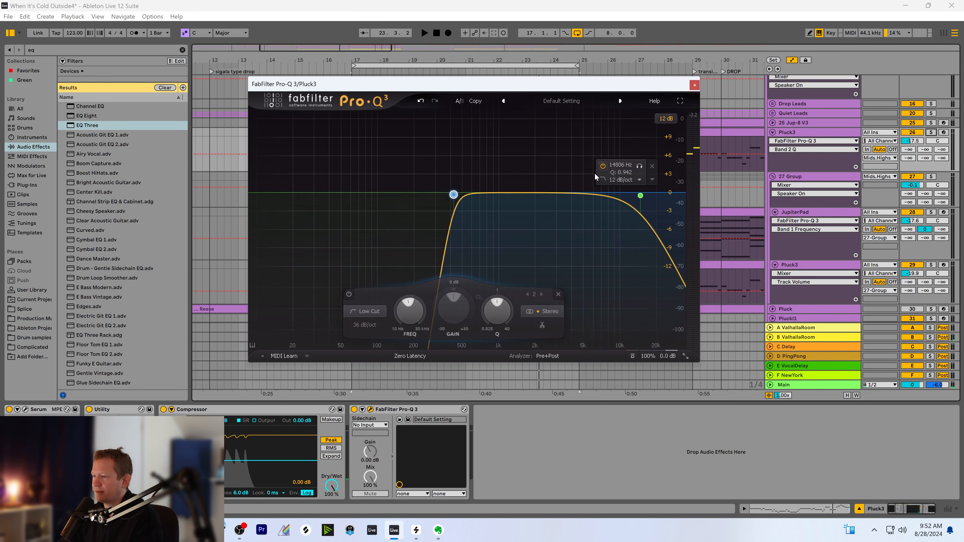
pyautogui.click(931, 132)
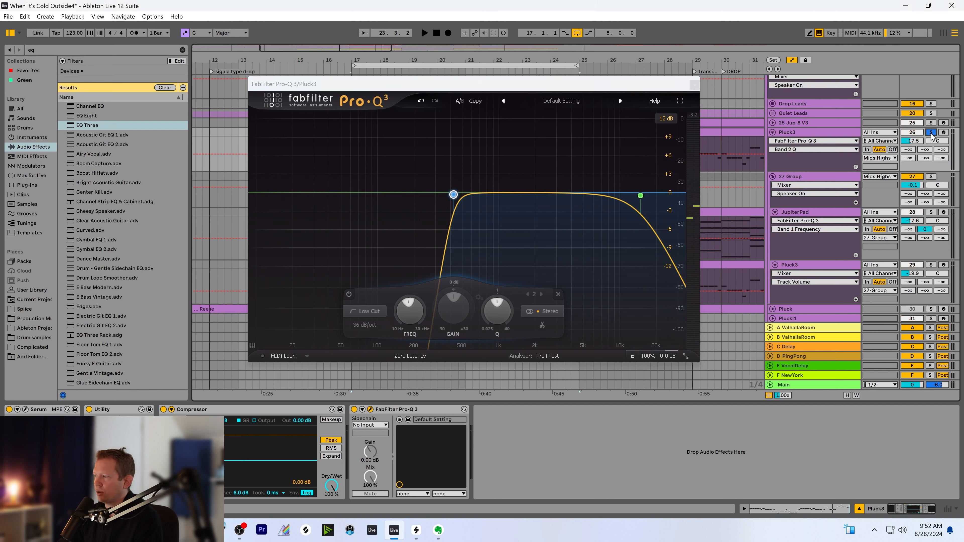
pyautogui.press('space')
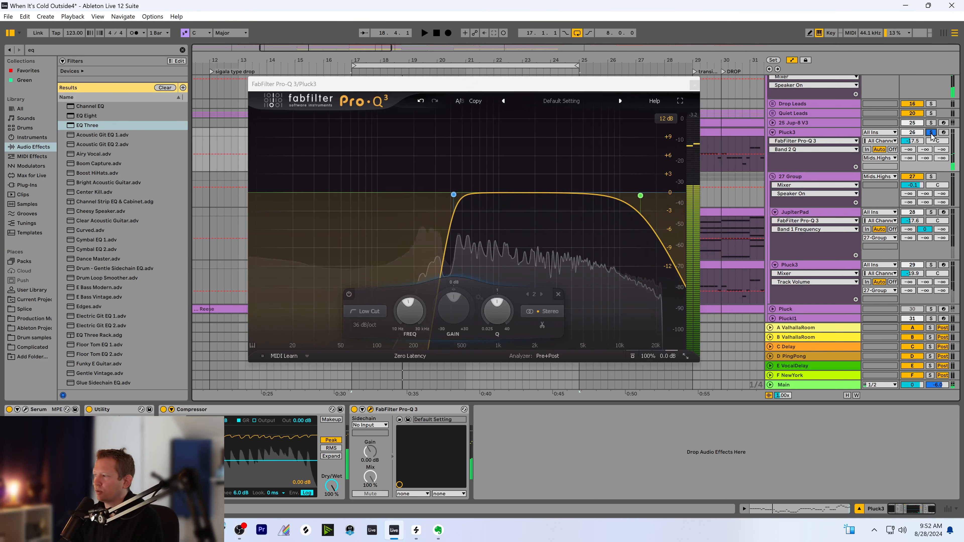
# Solo and unfold the 25 Jup-8 V3 track, play it, and open its FabFilter Pro-Q 3 to check the low cut
pyautogui.click(931, 124)
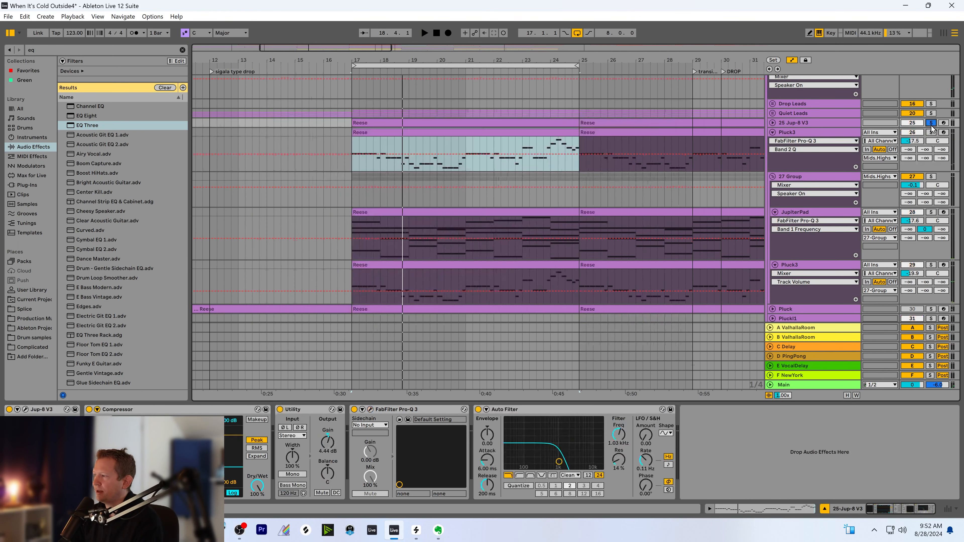
pyautogui.click(773, 123)
pyautogui.press('space')
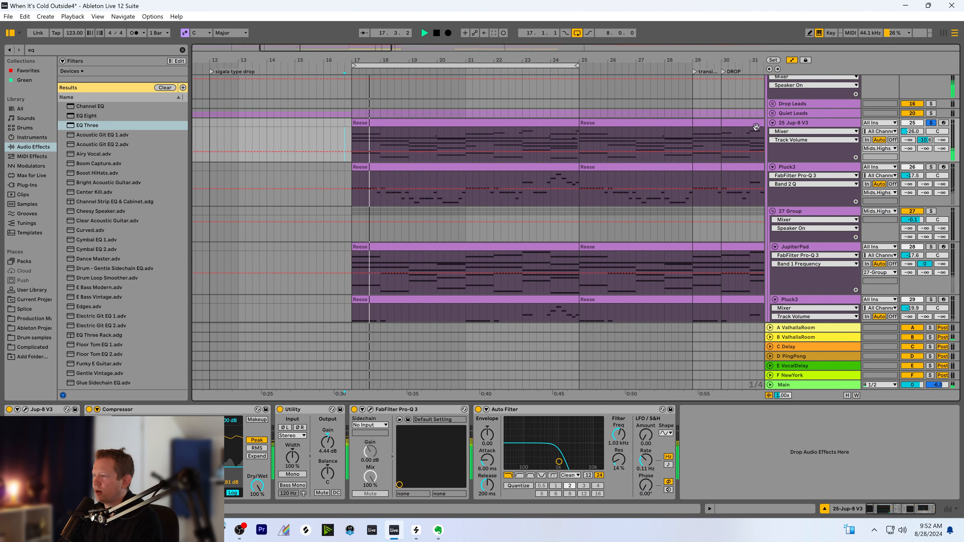
pyautogui.scroll(2, 772, 154)
pyautogui.click(799, 167)
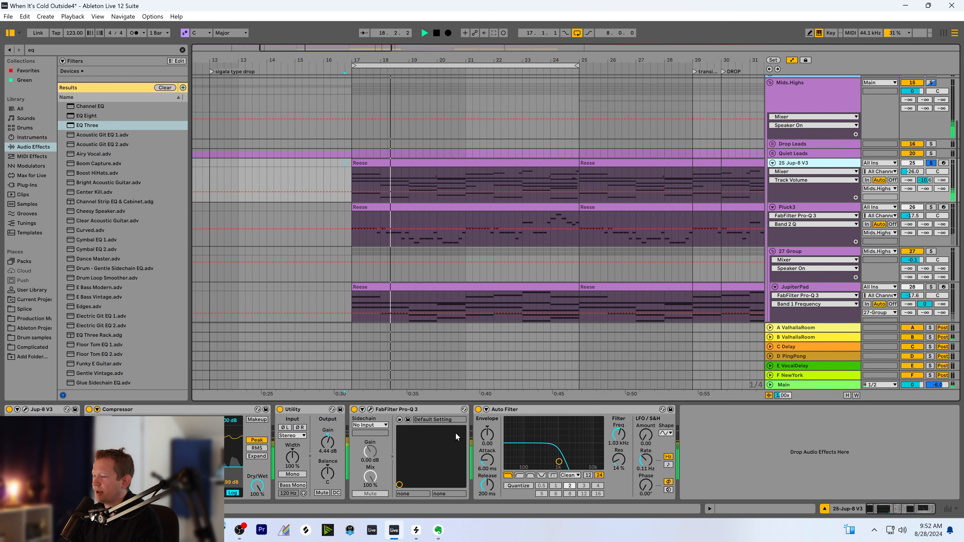
pyautogui.click(370, 410)
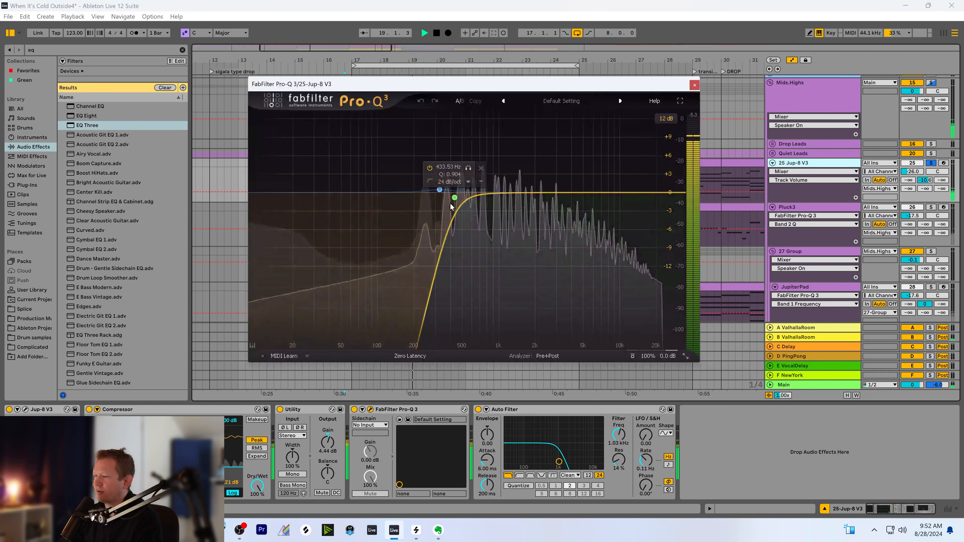
pyautogui.click(694, 84)
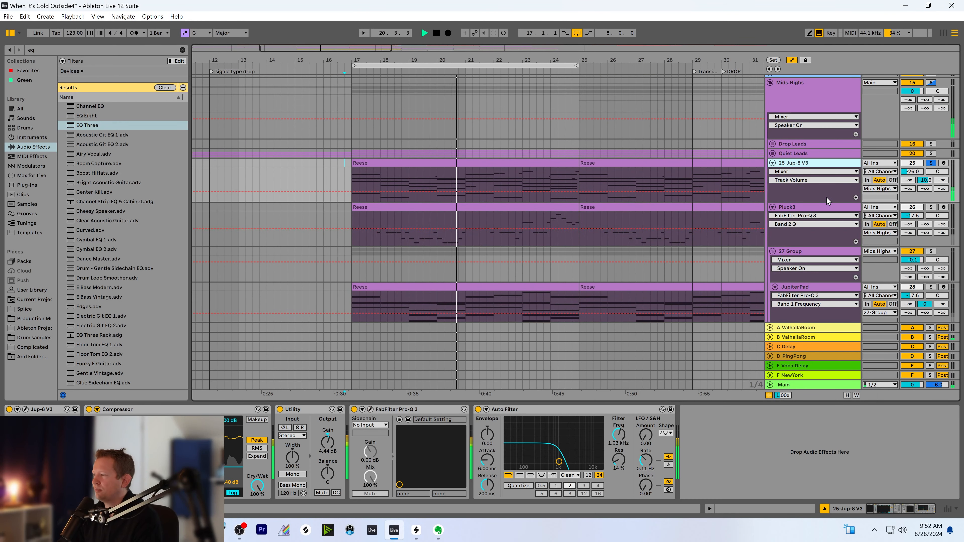
# Solo the Quiet Leads group, play it briefly and unfold it to show its SerumGlock and pluck tracks
pyautogui.scroll(-1, 830, 201)
pyautogui.click(920, 137)
pyautogui.press('space')
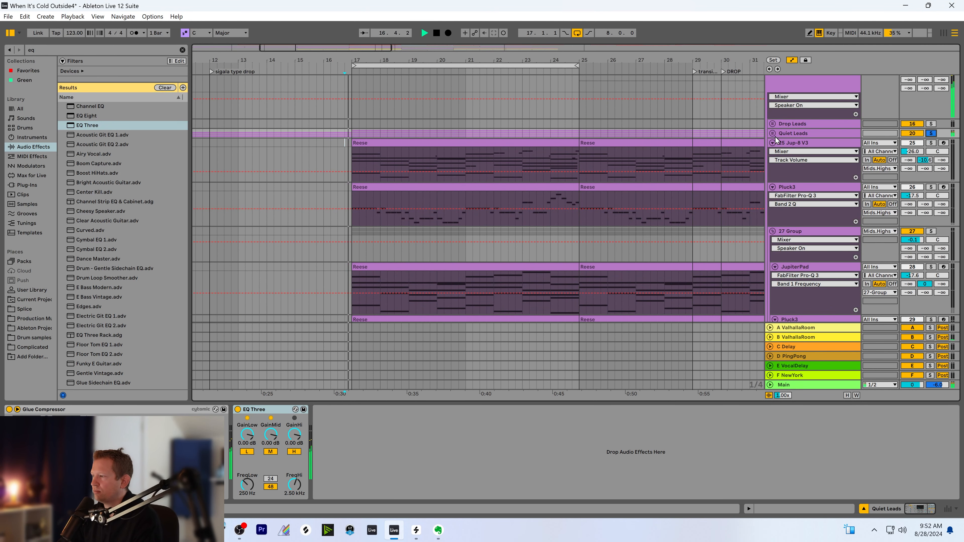
pyautogui.click(773, 133)
pyautogui.press('space')
pyautogui.scroll(-3, 691, 209)
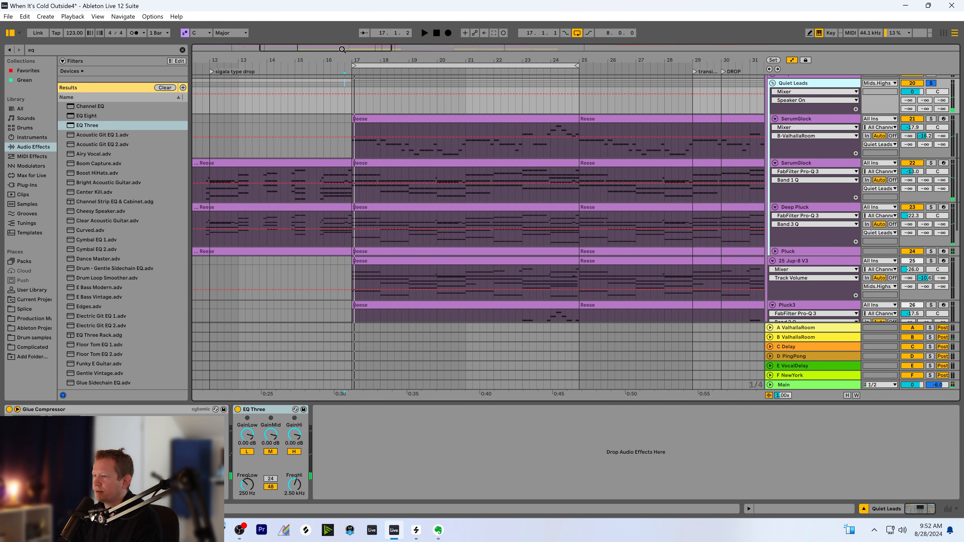
pyautogui.moveTo(342, 50); pyautogui.dragTo(343, 57)
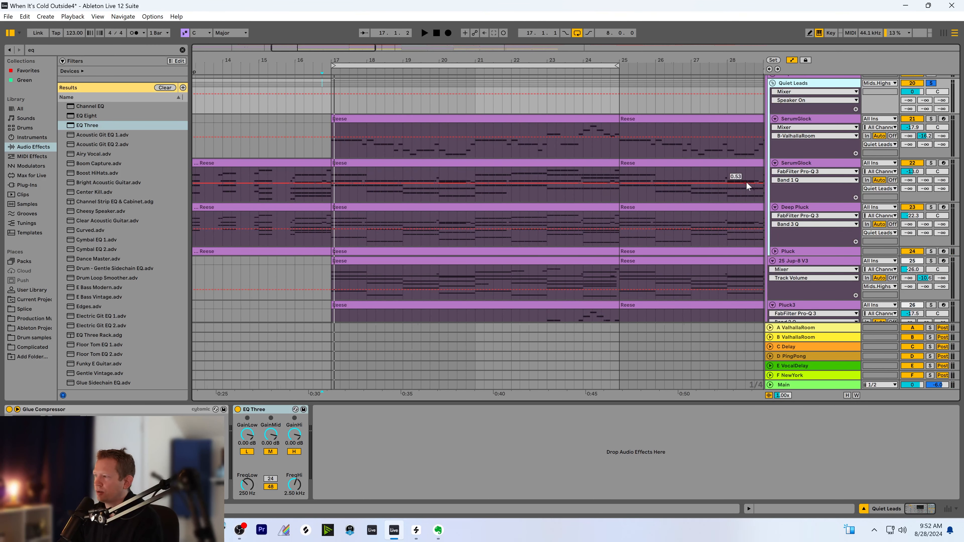
# Audition the Quiet Leads group in solo again, fold the 25 Jup-8 V3 track and unfold the Pluck track
pyautogui.click(800, 210)
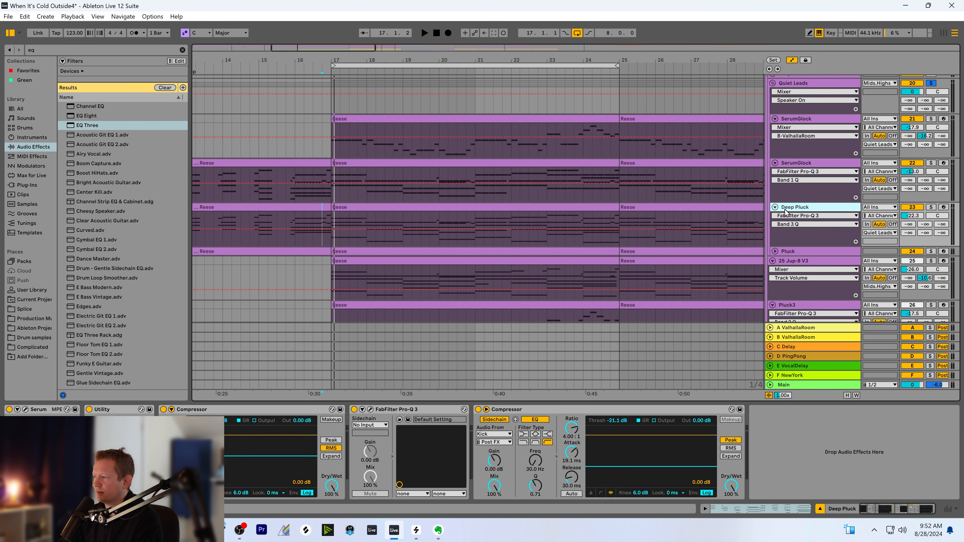
pyautogui.click(932, 208)
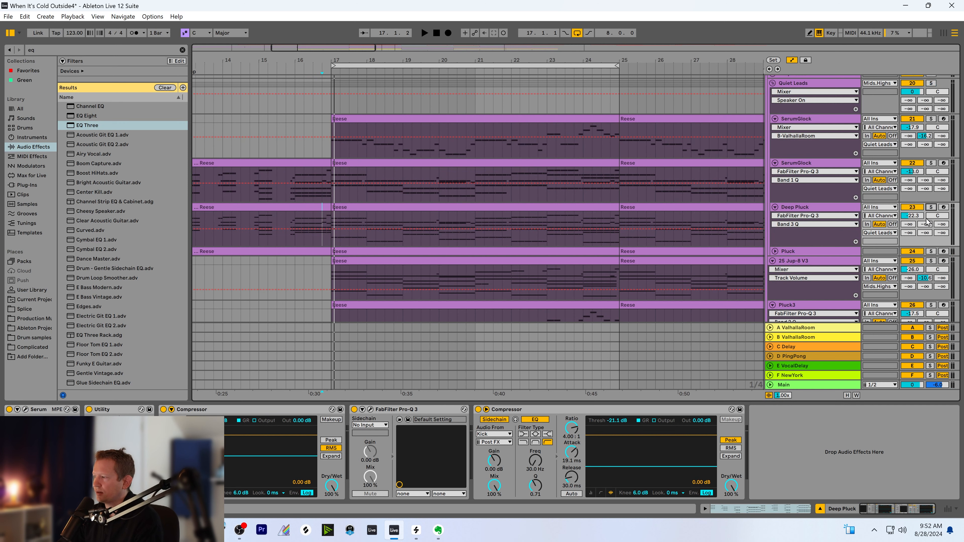
pyautogui.click(793, 88)
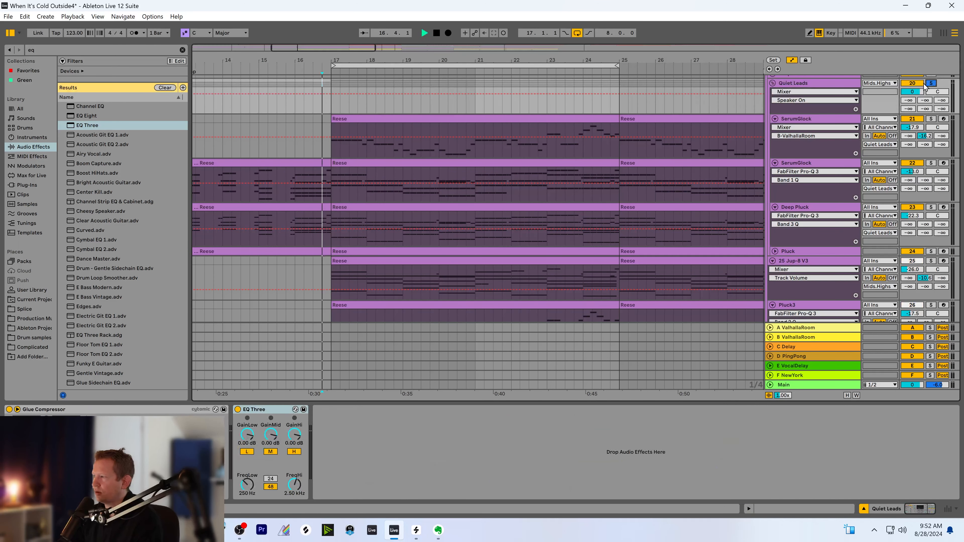
pyautogui.press('space')
pyautogui.scroll(-1, 578, 254)
pyautogui.click(788, 232)
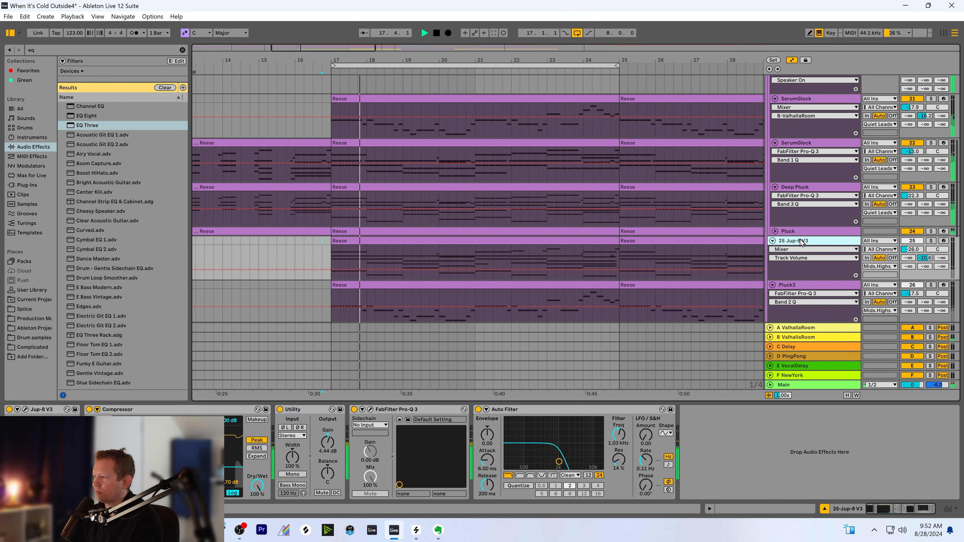
pyautogui.click(773, 240)
pyautogui.click(775, 231)
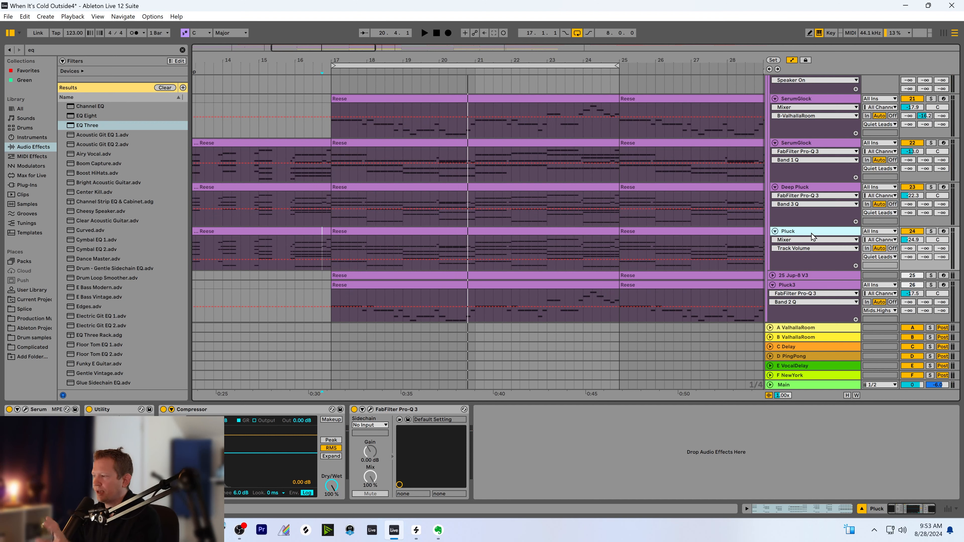
# Solo and play the Pluck track, and examine the low cut and high cut in its FabFilter Pro-Q 3
pyautogui.click(931, 232)
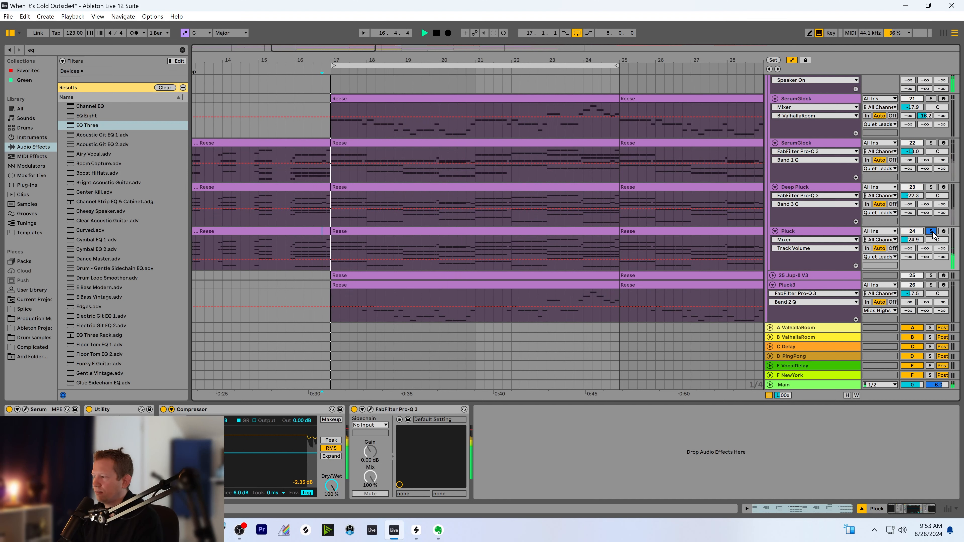
pyautogui.click(371, 410)
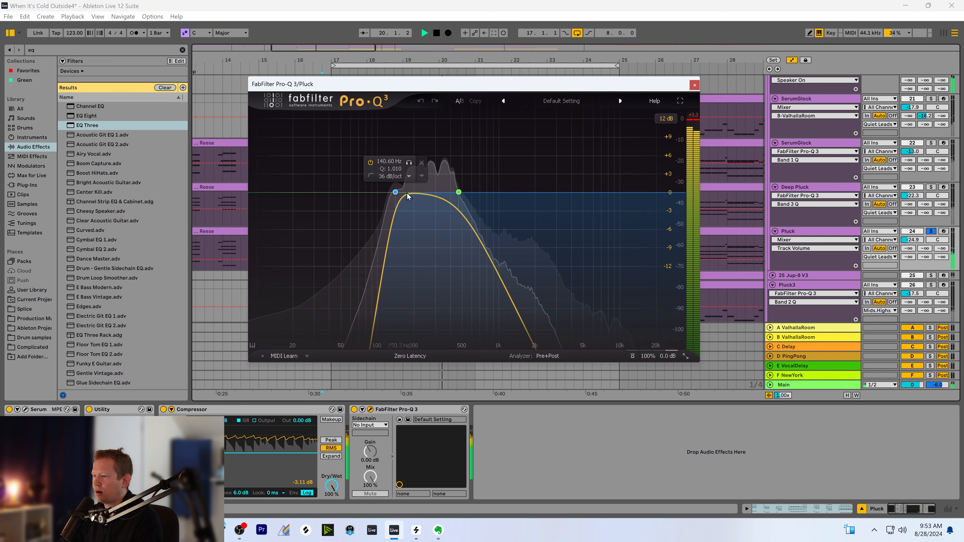
pyautogui.click(459, 192)
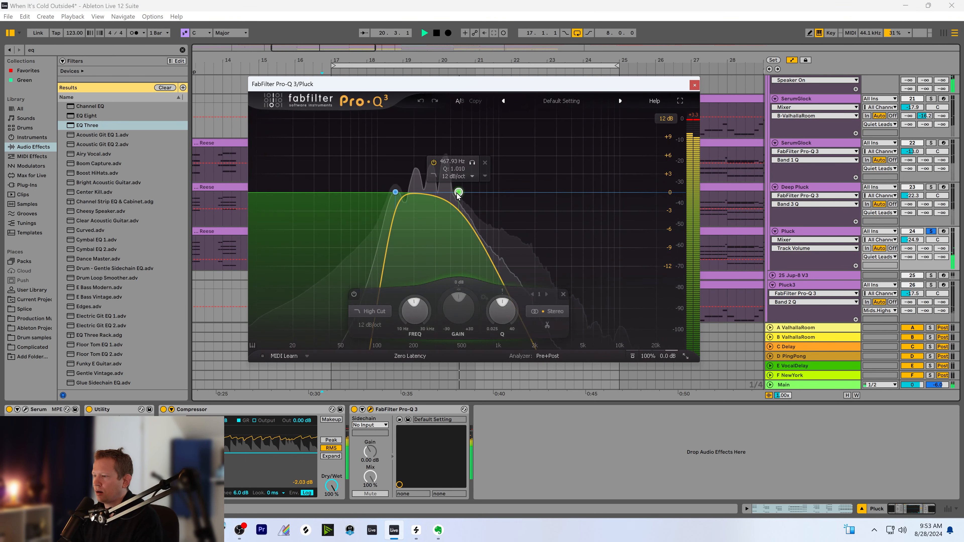
pyautogui.click(394, 192)
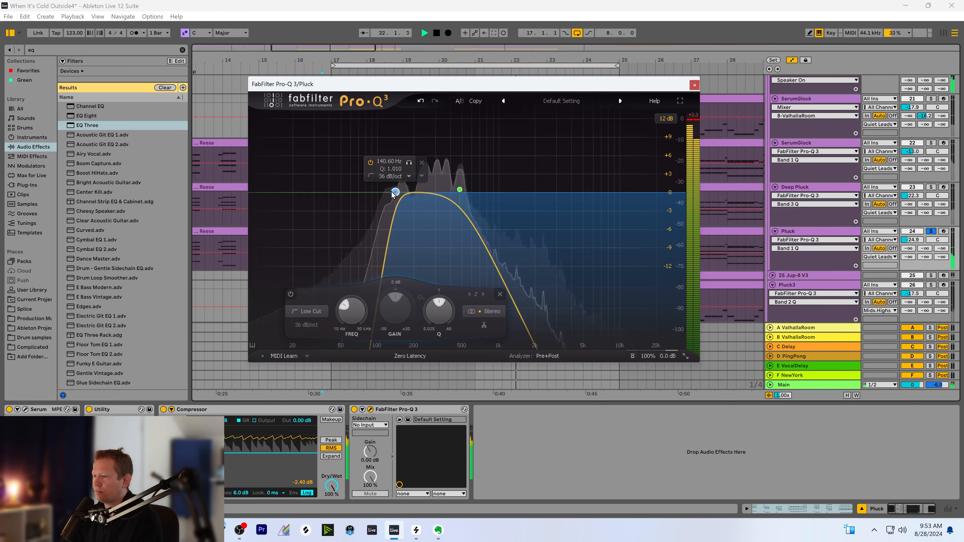
# Solo Deep Pluck and Pluck in turn to compare their sounds, and check the Serum patch on Deep Pluck
pyautogui.click(821, 188)
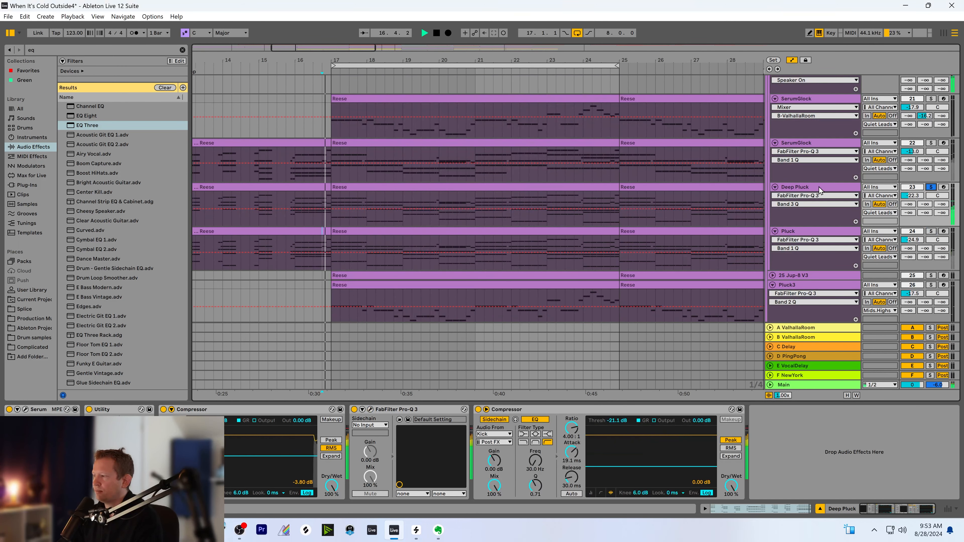
pyautogui.click(816, 189)
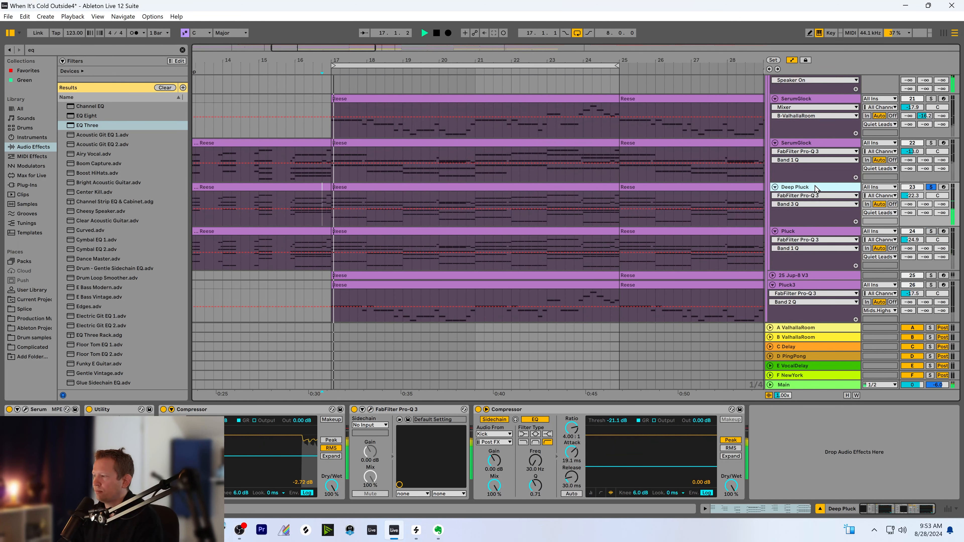
pyautogui.click(932, 232)
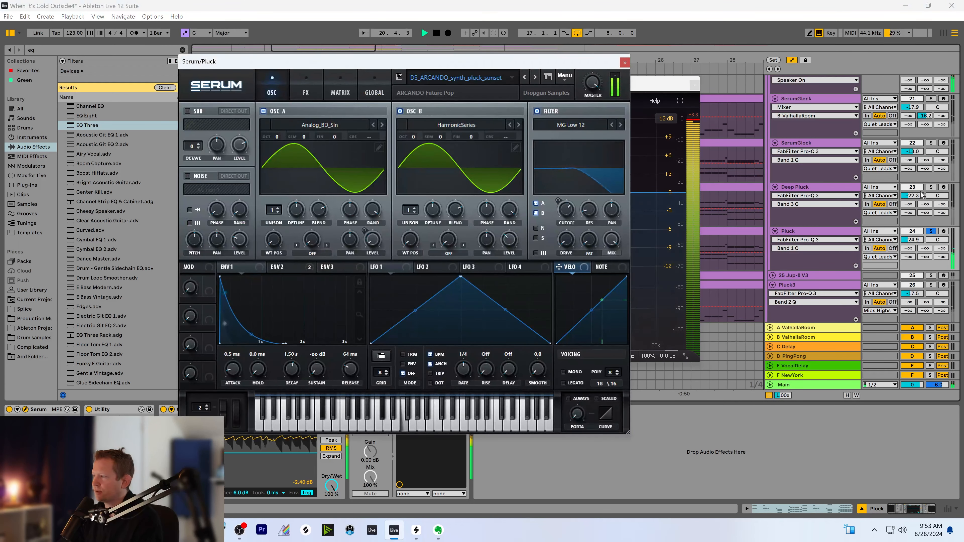
pyautogui.click(931, 187)
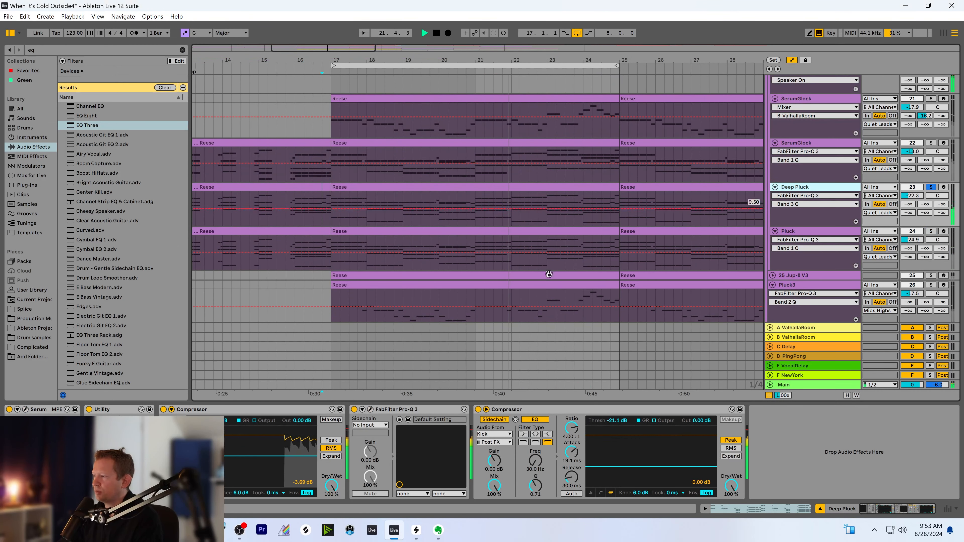
pyautogui.click(25, 410)
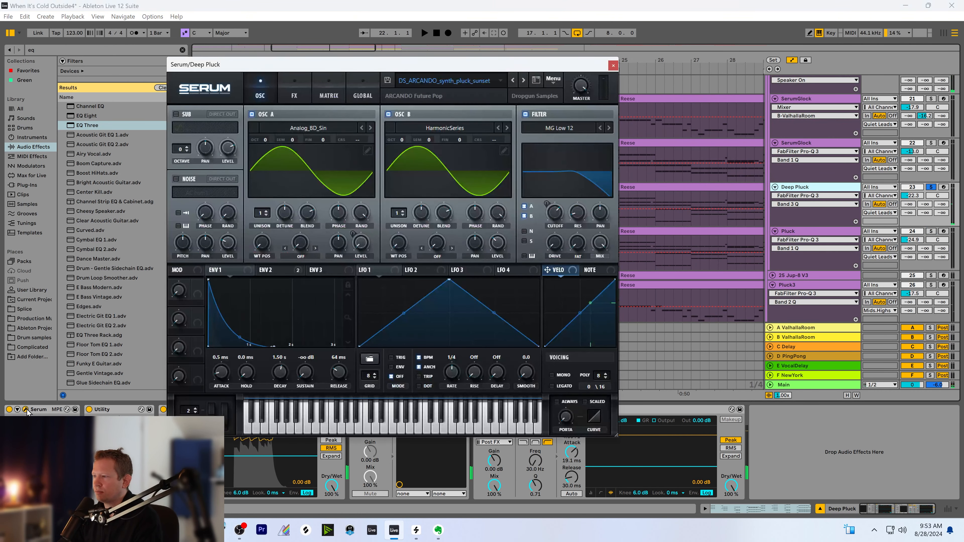
pyautogui.click(614, 61)
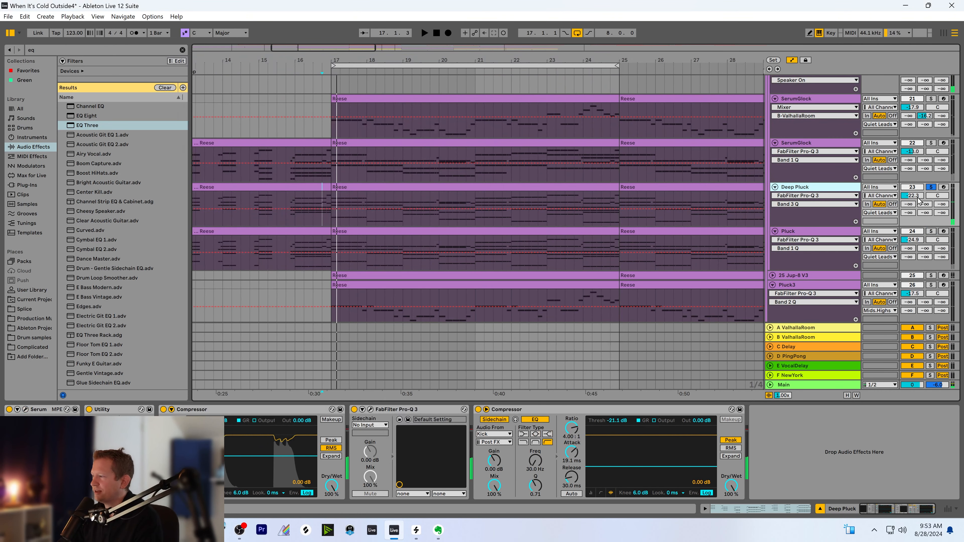
# Unsolo Deep Pluck, deactivate and fold the Pluck track, and close its Serum window
pyautogui.click(930, 188)
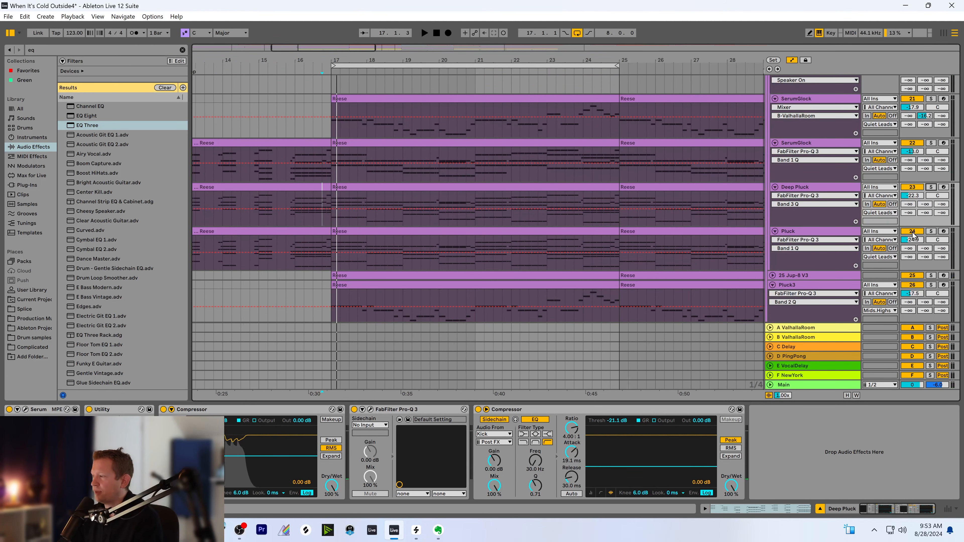
pyautogui.click(814, 232)
pyautogui.click(913, 232)
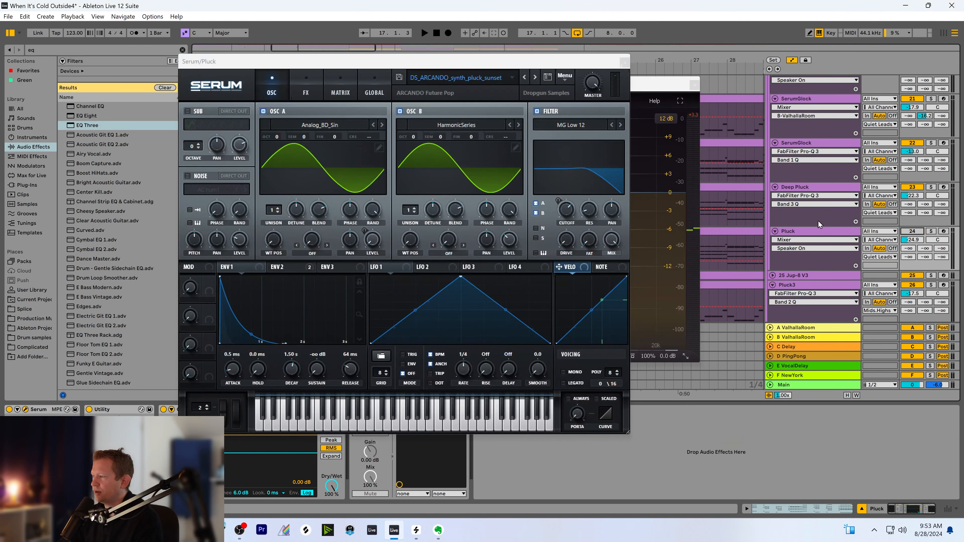
pyautogui.click(816, 218)
pyautogui.click(775, 231)
pyautogui.click(807, 189)
pyautogui.scroll(1, 818, 235)
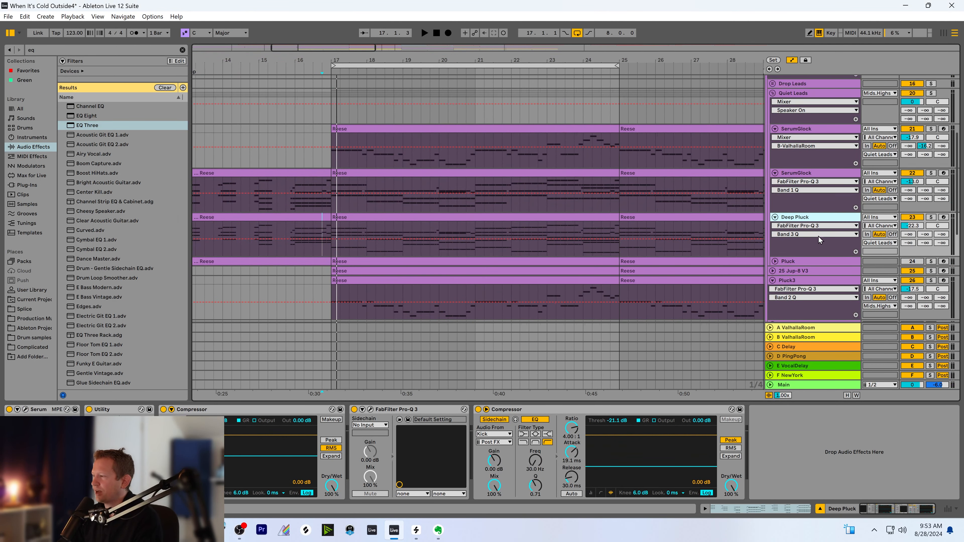
pyautogui.scroll(-1, 828, 235)
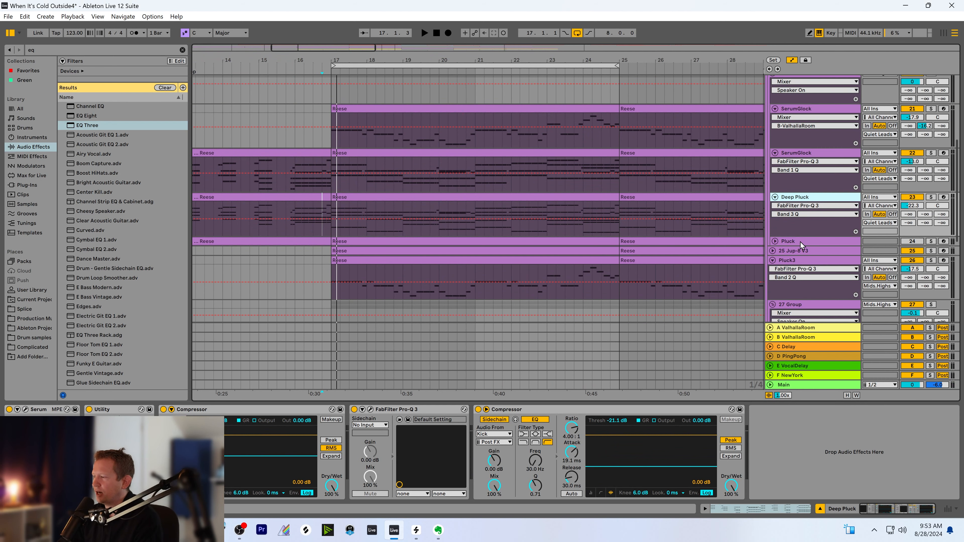
pyautogui.click(800, 242)
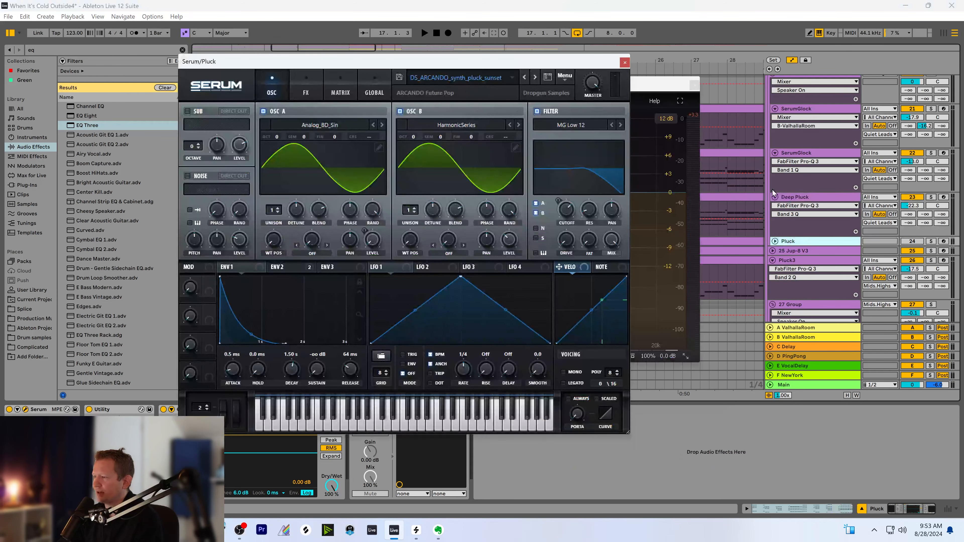
pyautogui.click(624, 62)
# Solo and play Deep Pluck, nudge the bell band and slightly lower the low cut in its FabFilter Pro-Q 3, and close the EQ
pyautogui.click(931, 197)
pyautogui.press('space')
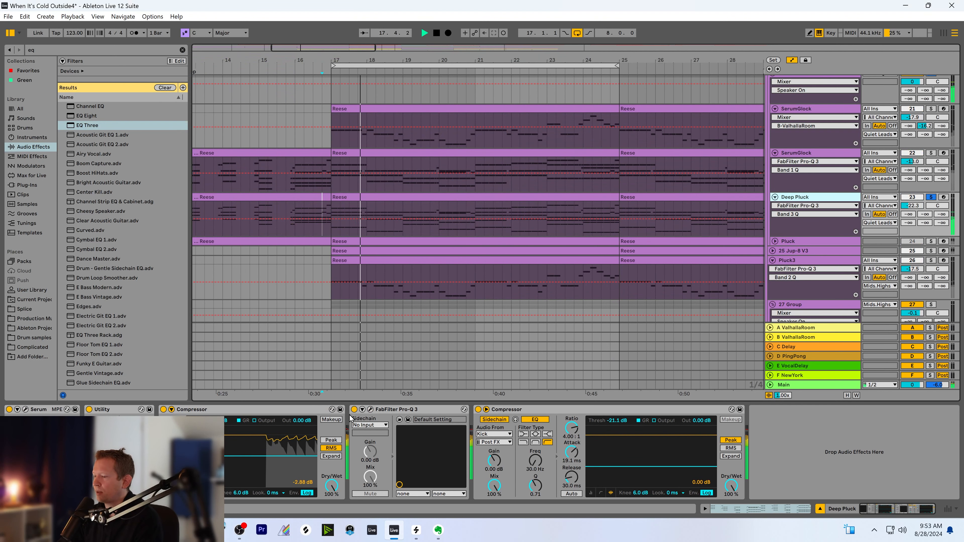
pyautogui.click(371, 410)
pyautogui.moveTo(485, 192); pyautogui.dragTo(487, 193)
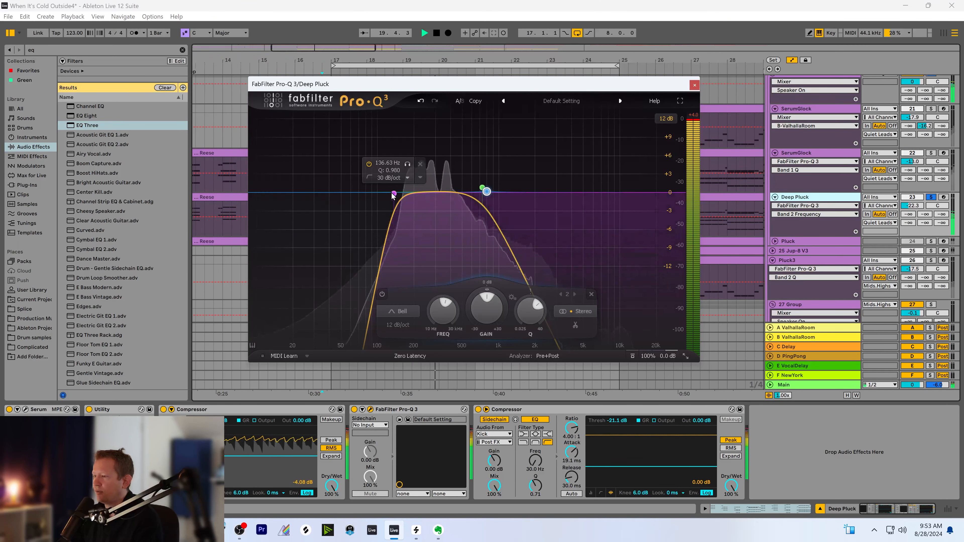
pyautogui.moveTo(394, 193); pyautogui.dragTo(389, 193)
pyautogui.click(695, 85)
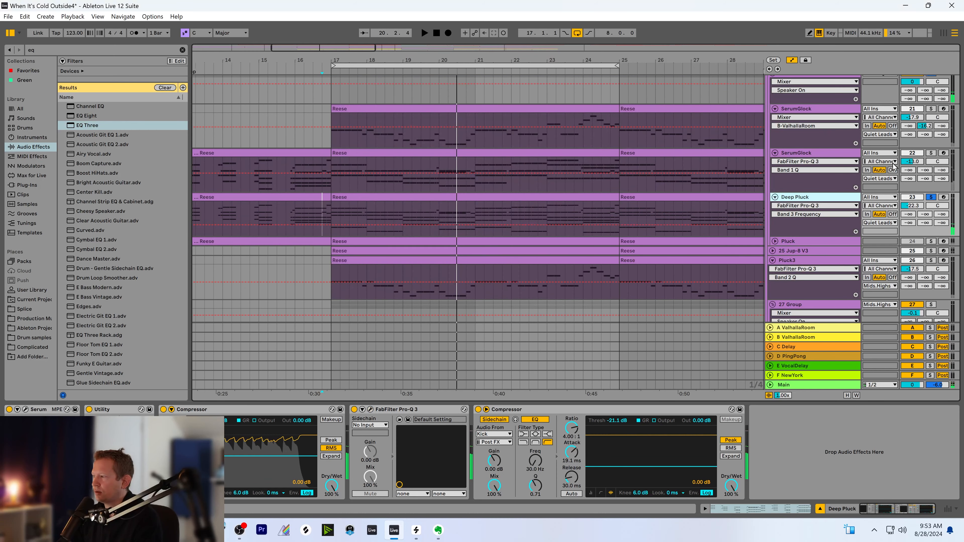
# Solo and play the SerumGlock track directly above Deep Pluck, and open its FabFilter Pro-Q 3
pyautogui.click(933, 153)
pyautogui.press('space')
pyautogui.click(806, 154)
pyautogui.click(796, 182)
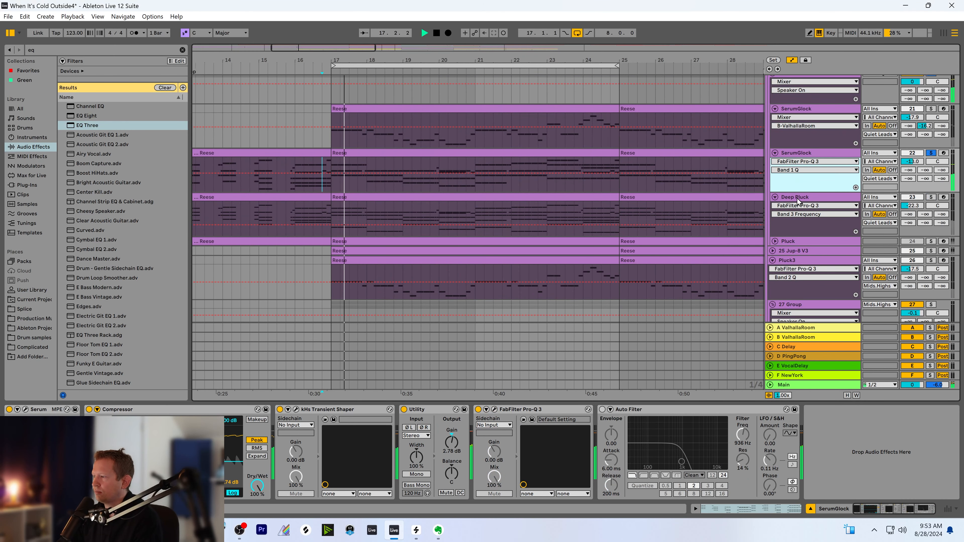
pyautogui.scroll(1, 750, 250)
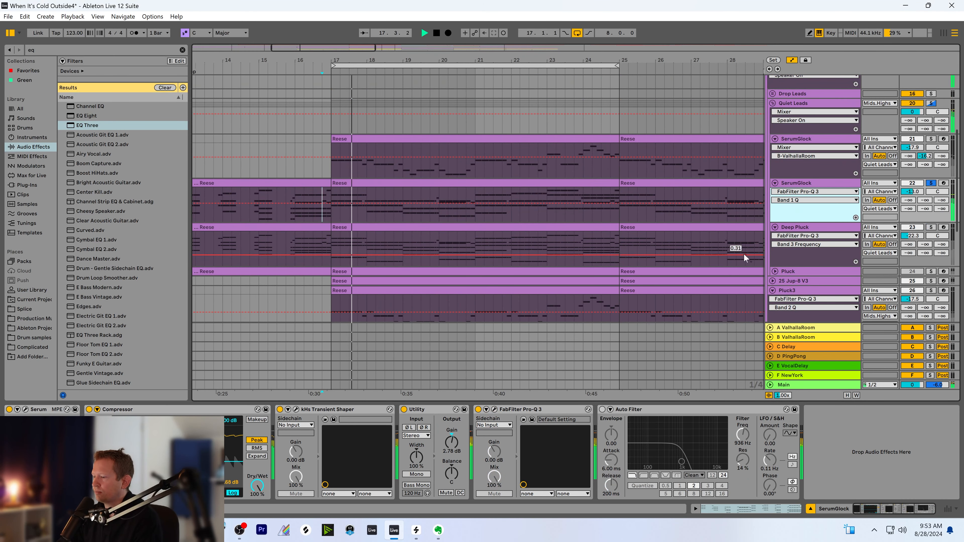
pyautogui.click(495, 410)
# Sweep the SerumGlock low cut up and down during playback, and raise it to about 269 Hz with a Q of about 1.33
pyautogui.moveTo(423, 178)
pyautogui.mouseDown()
pyautogui.moveTo(455, 171)
pyautogui.moveTo(445, 180)
pyautogui.moveTo(422, 173)
pyautogui.mouseUp()
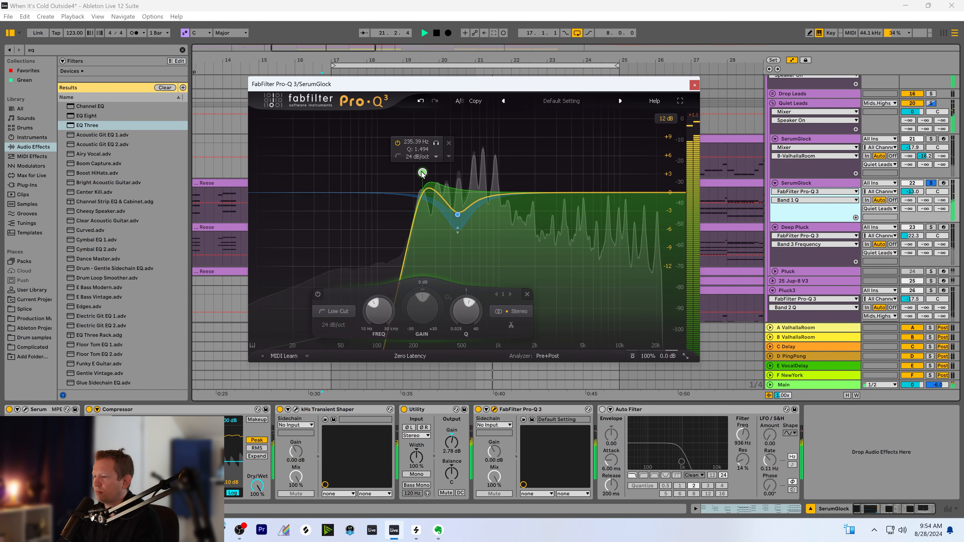
pyautogui.press('space')
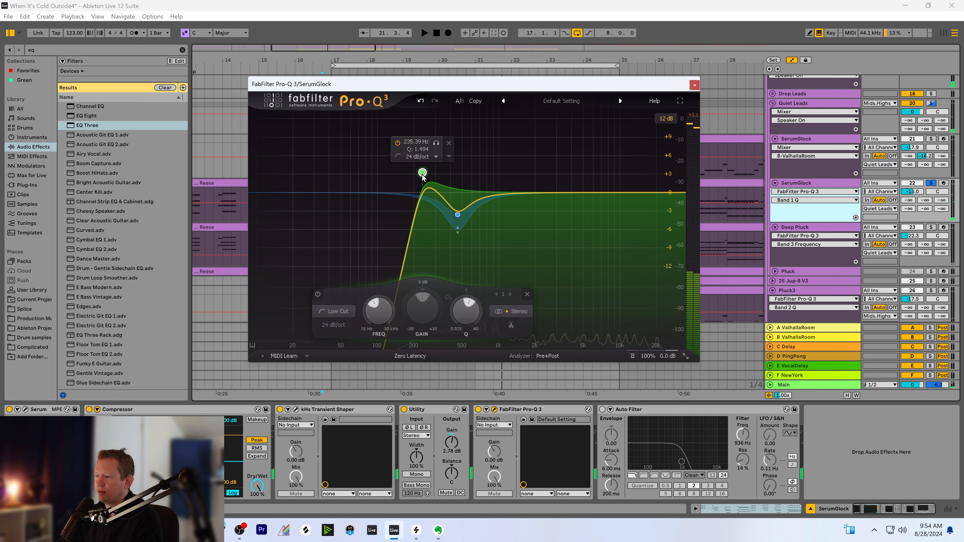
pyautogui.press('space')
pyautogui.moveTo(423, 175); pyautogui.dragTo(447, 172)
pyautogui.moveTo(435, 173); pyautogui.dragTo(420, 175)
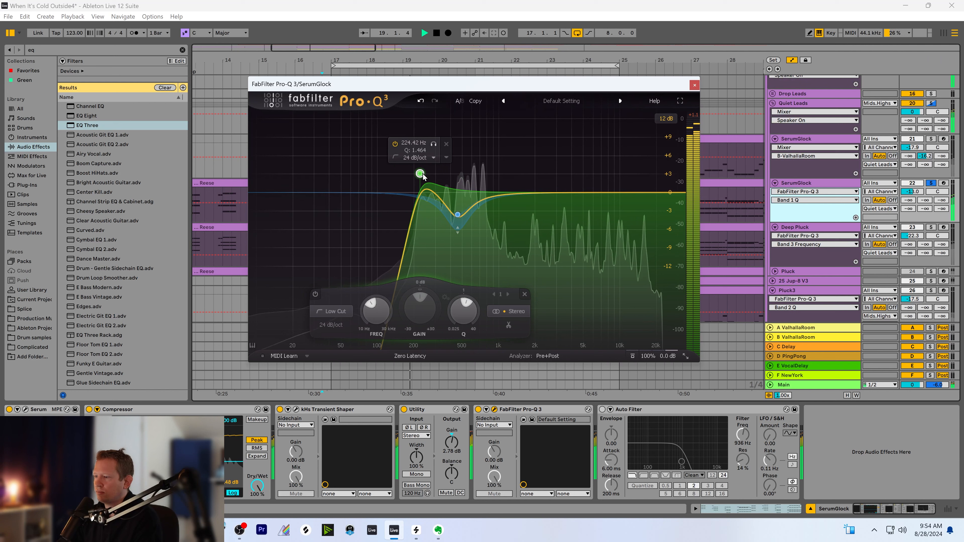
pyautogui.press('space')
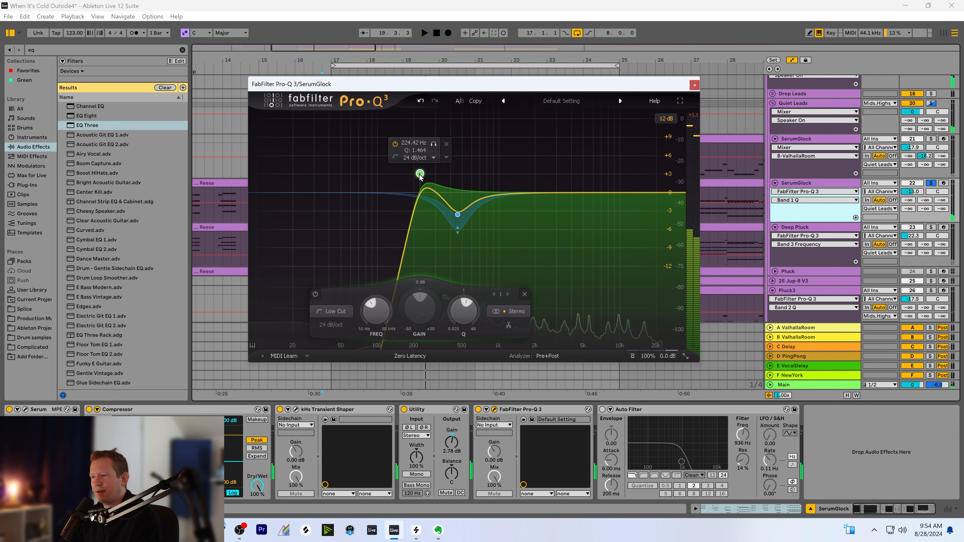
pyautogui.moveTo(420, 174); pyautogui.dragTo(431, 182)
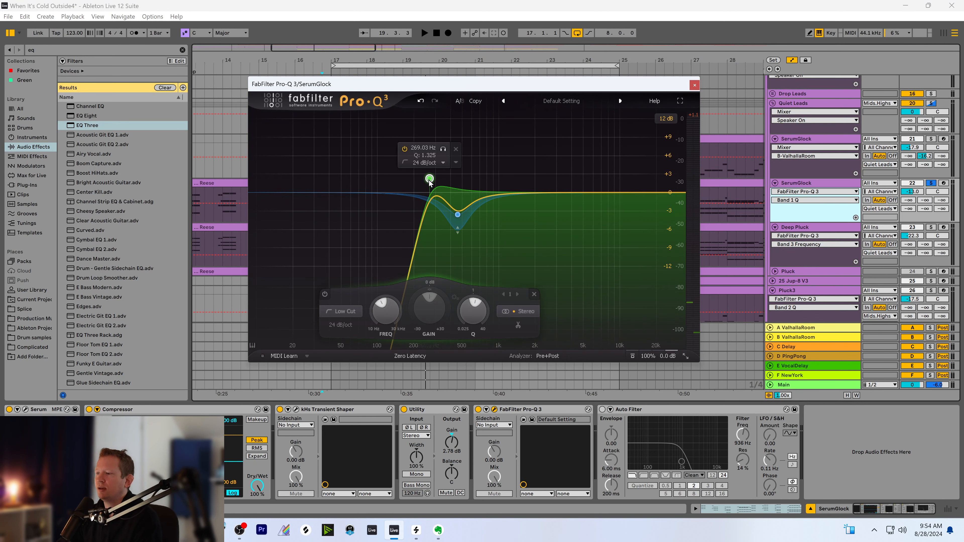
# Raise the SerumGlock low cut slightly further and ease the bell dip to about -2.86 dB at 472 Hz, auditioning it
pyautogui.moveTo(432, 183); pyautogui.dragTo(460, 213)
pyautogui.press('space')
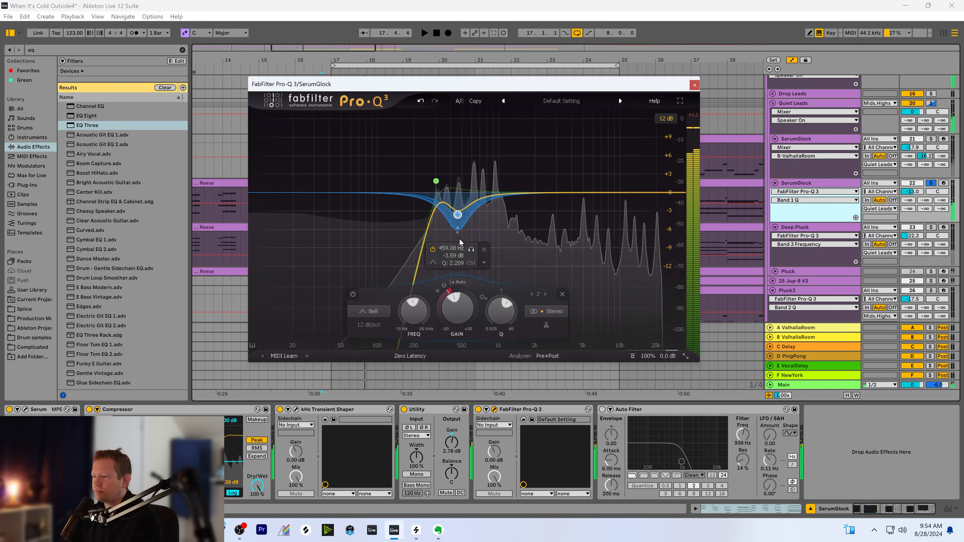
pyautogui.press('space')
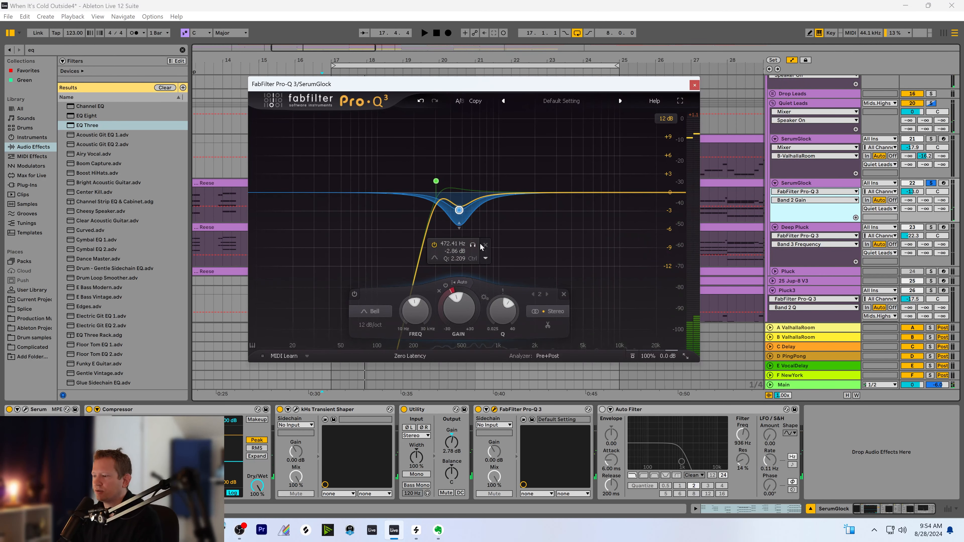
# Play the SerumGlock track, raise its low cut to about 342 Hz with a Q of about 1.29, and close the EQ
pyautogui.press('space')
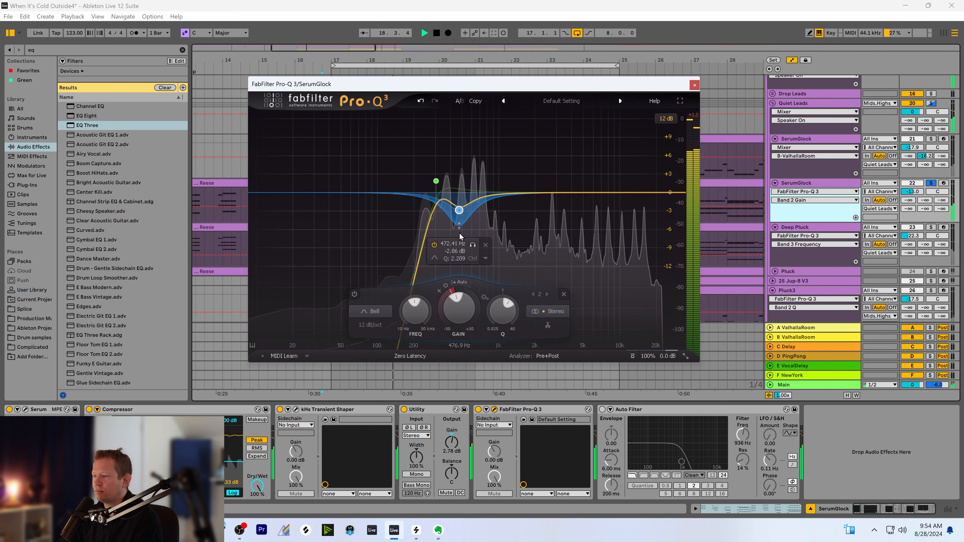
pyautogui.click(437, 181)
pyautogui.moveTo(441, 182); pyautogui.dragTo(450, 182)
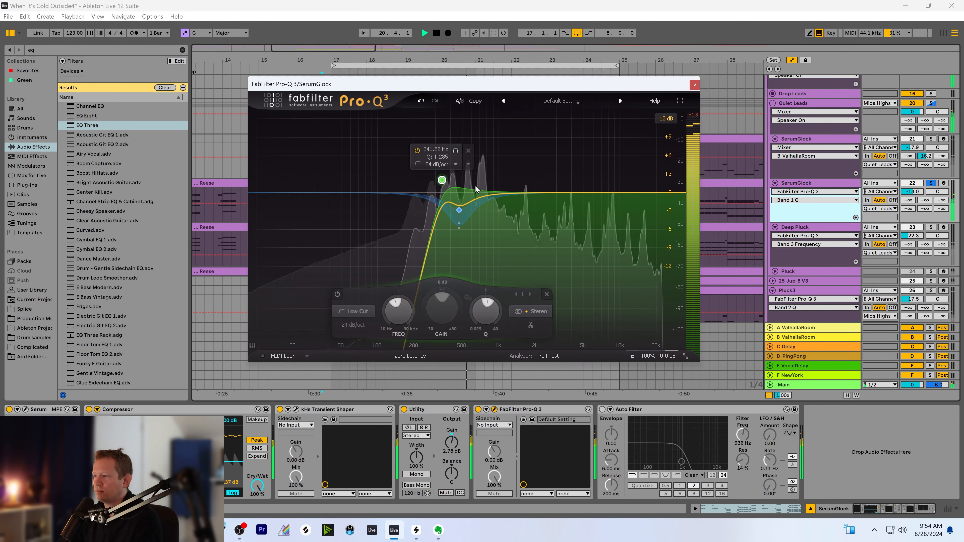
pyautogui.press('space')
pyautogui.click(695, 85)
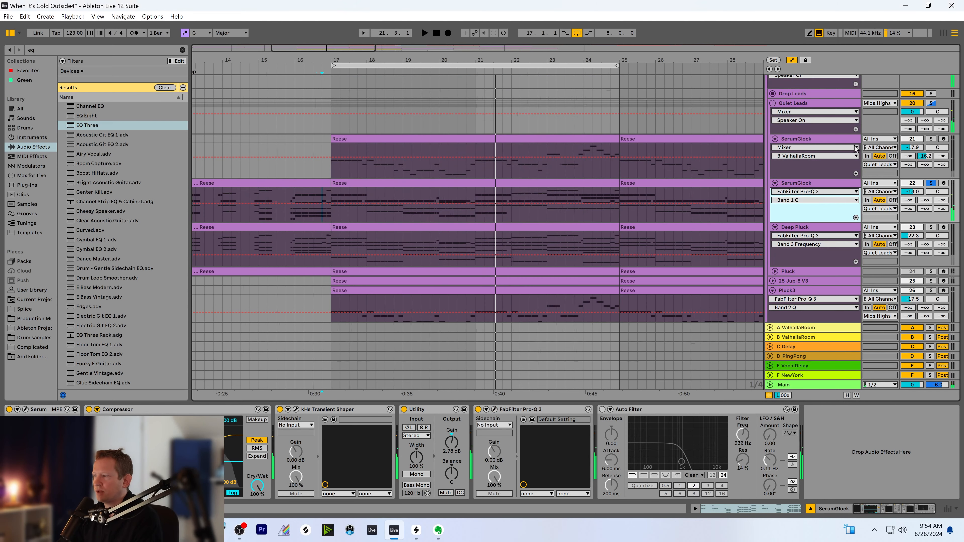
# Solo and play the upper SerumGlock track, slightly raise the Q of its FabFilter Pro-Q 3 low cut, and clear the solo
pyautogui.click(794, 139)
pyautogui.press('space')
pyautogui.click(334, 169)
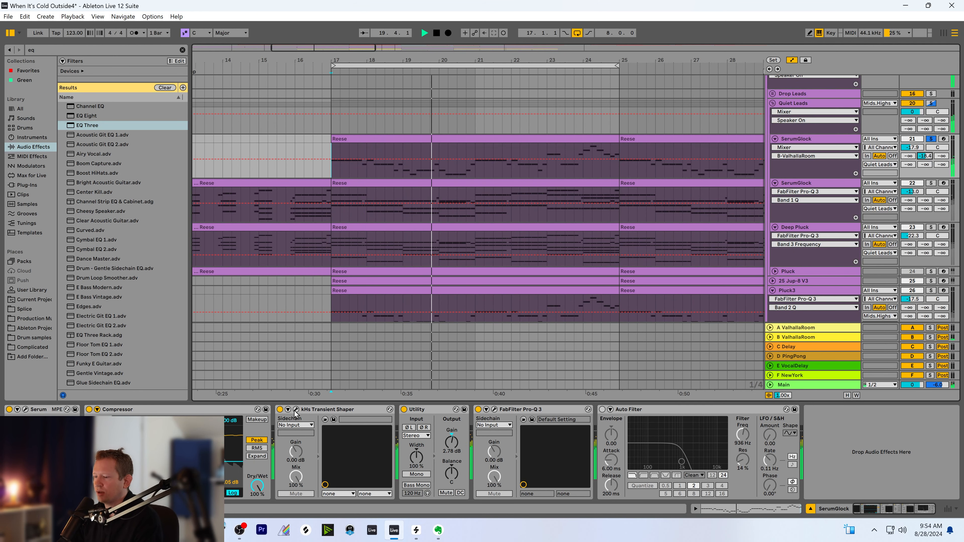
pyautogui.click(494, 409)
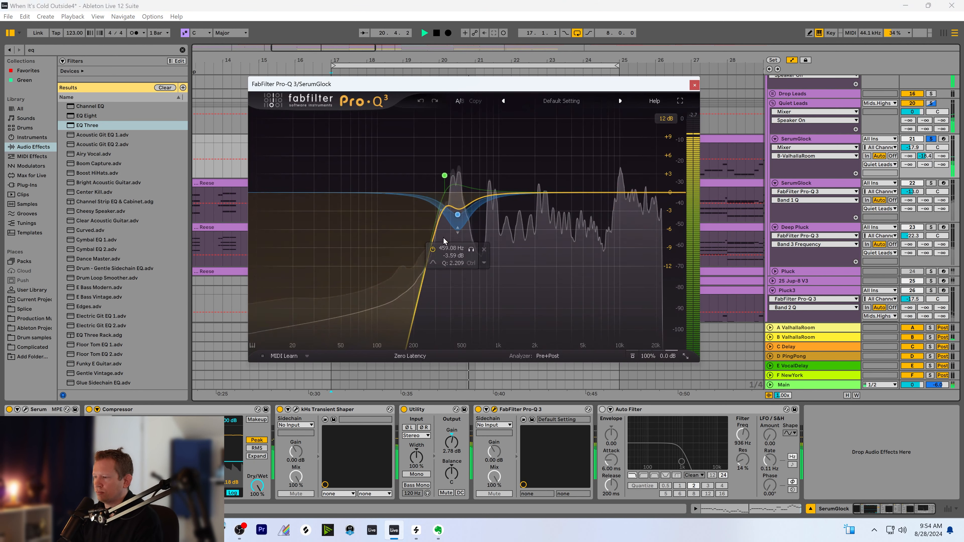
pyautogui.moveTo(445, 177); pyautogui.dragTo(445, 173)
pyautogui.press('space')
pyautogui.click(695, 85)
pyautogui.click(931, 140)
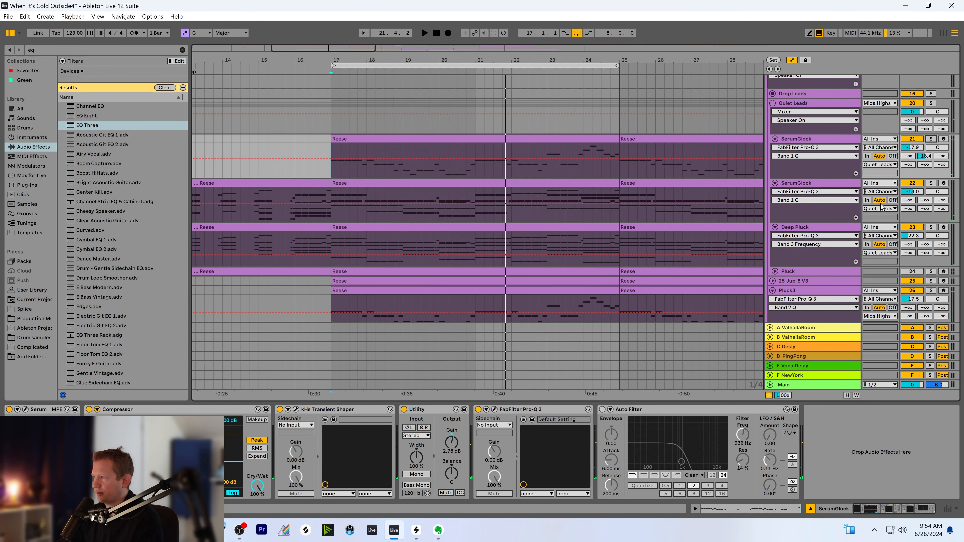
# Play all layers from bar 17 and fold both SerumGlock tracks, Deep Pluck and the Pluck3 track below them
pyautogui.scroll(-2, 820, 173)
pyautogui.scroll(3, 805, 152)
pyautogui.click(333, 164)
pyautogui.press('space')
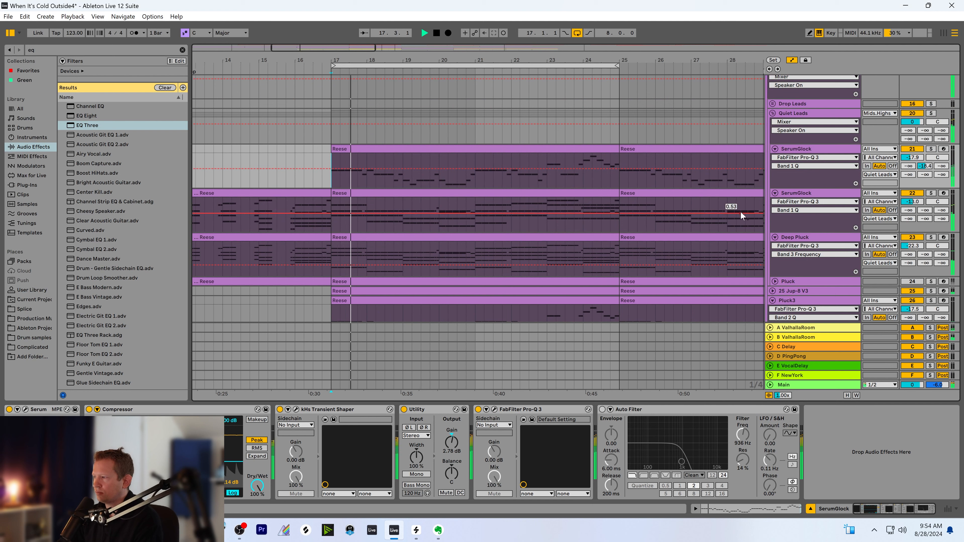
pyautogui.click(775, 148)
pyautogui.click(775, 158)
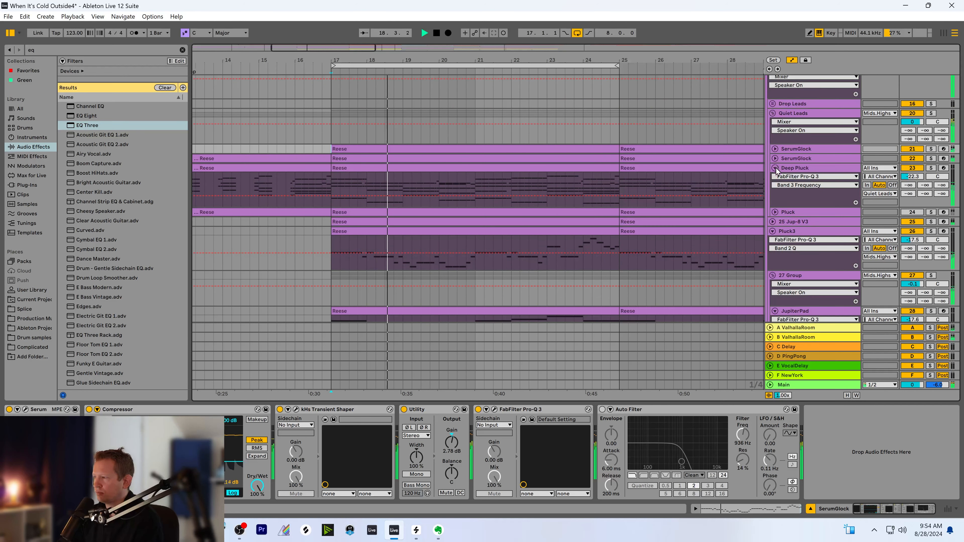
pyautogui.click(776, 168)
pyautogui.click(773, 195)
pyautogui.scroll(-3, 710, 195)
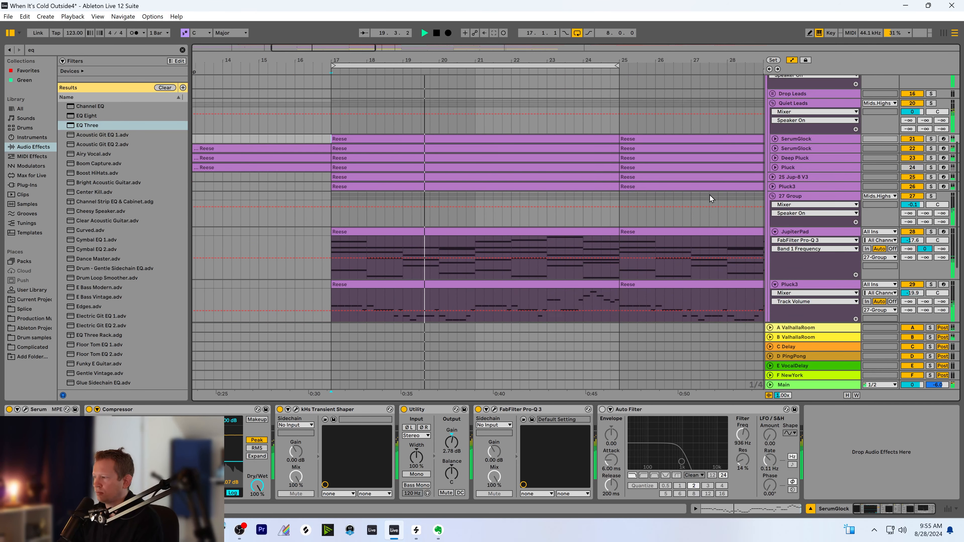
# Listen to the combined mid and high layers from bar 17, folding JupiterPad and the Pluck3 track inside 27 Group
pyautogui.scroll(15, 711, 188)
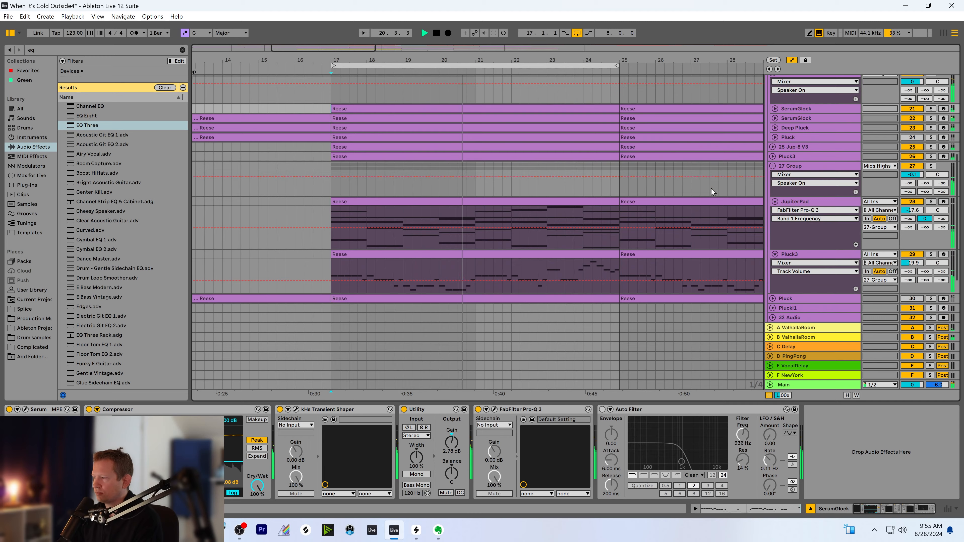
pyautogui.scroll(2, 802, 160)
pyautogui.click(913, 80)
pyautogui.scroll(-4, 359, 239)
pyautogui.click(329, 212)
pyautogui.press('space')
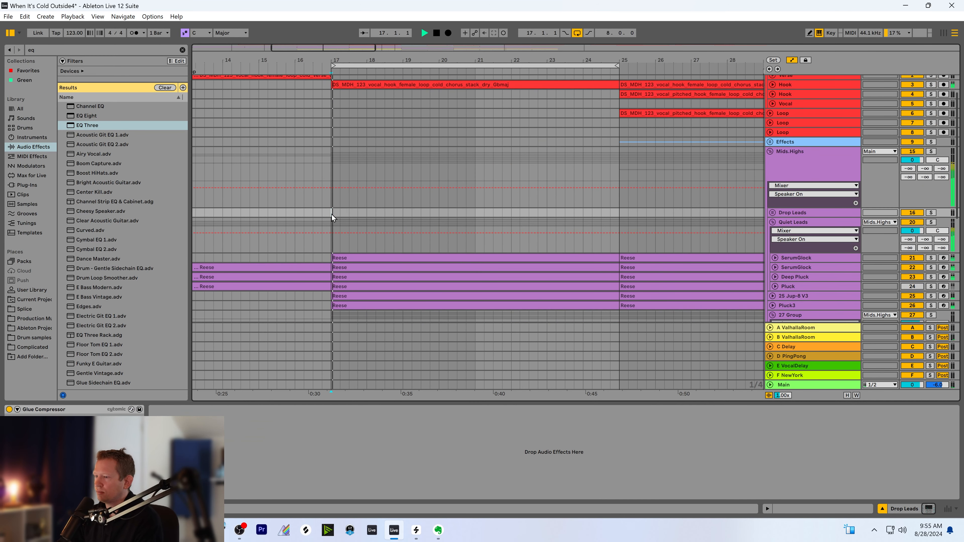
pyautogui.scroll(-13, 378, 271)
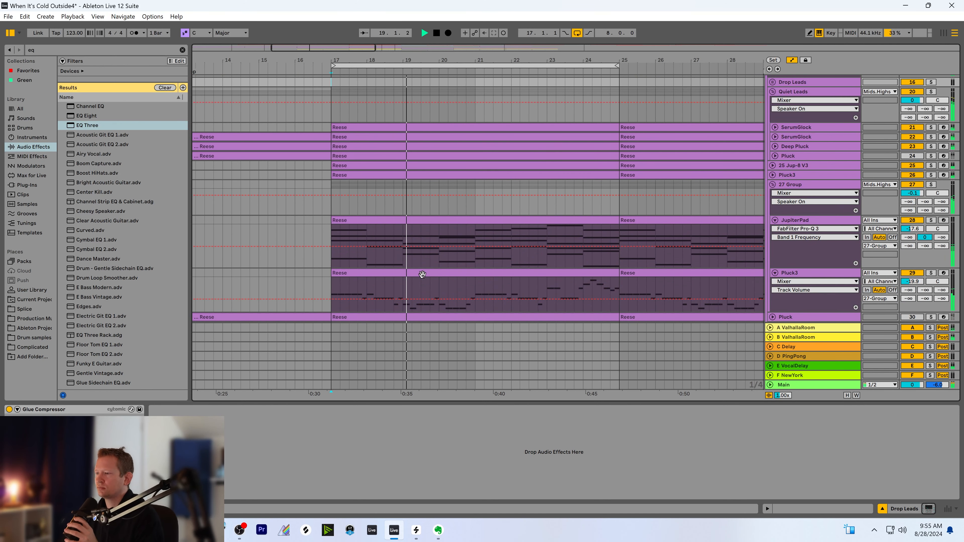
pyautogui.scroll(-1, 422, 275)
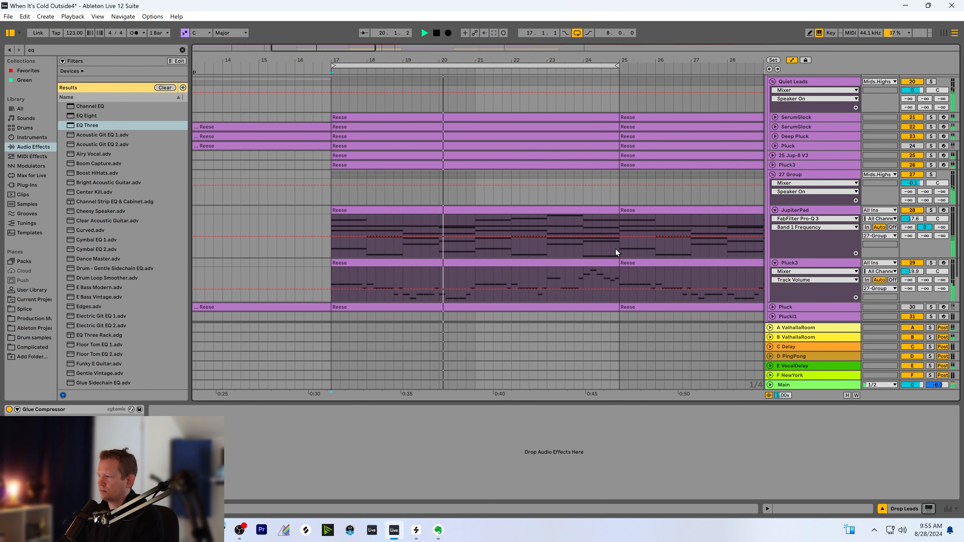
pyautogui.click(775, 210)
pyautogui.click(776, 220)
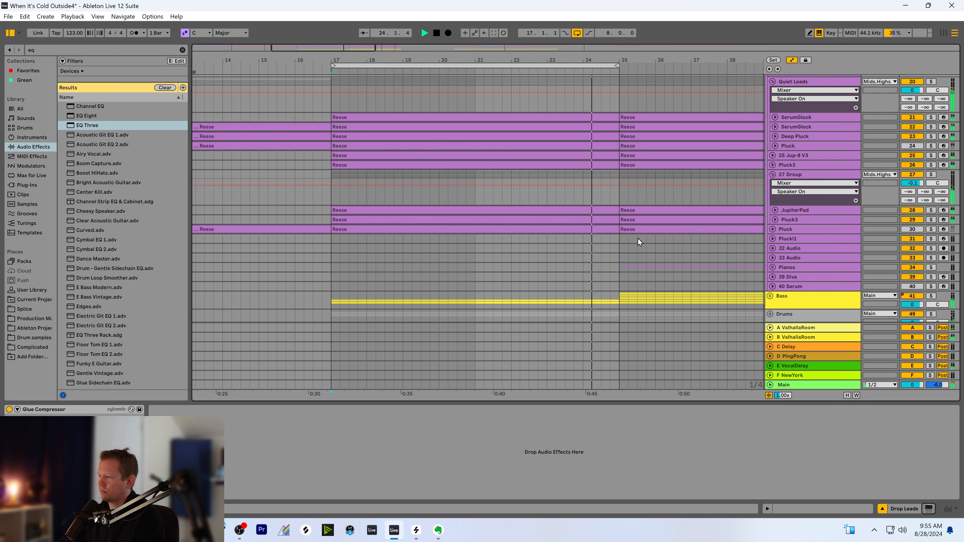
pyautogui.press('space')
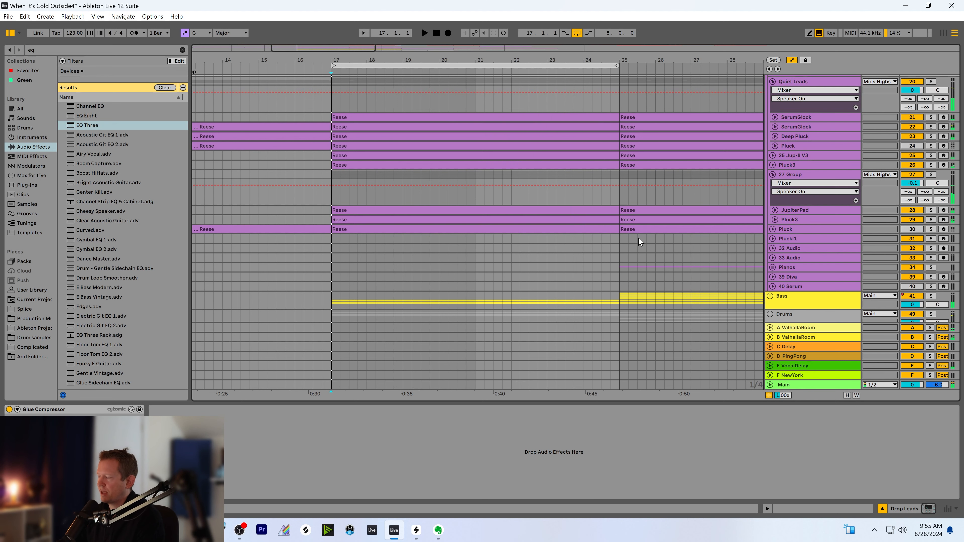
# Unfold the JupiterPad and Pluck3 tracks inside 27 Group, and solo and play the group
pyautogui.scroll(-1, 639, 238)
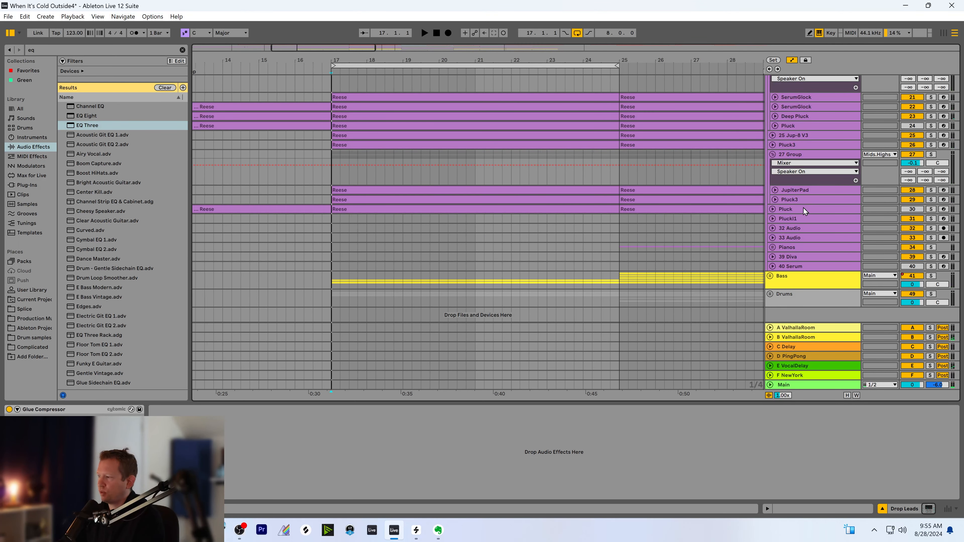
pyautogui.click(799, 203)
pyautogui.click(775, 200)
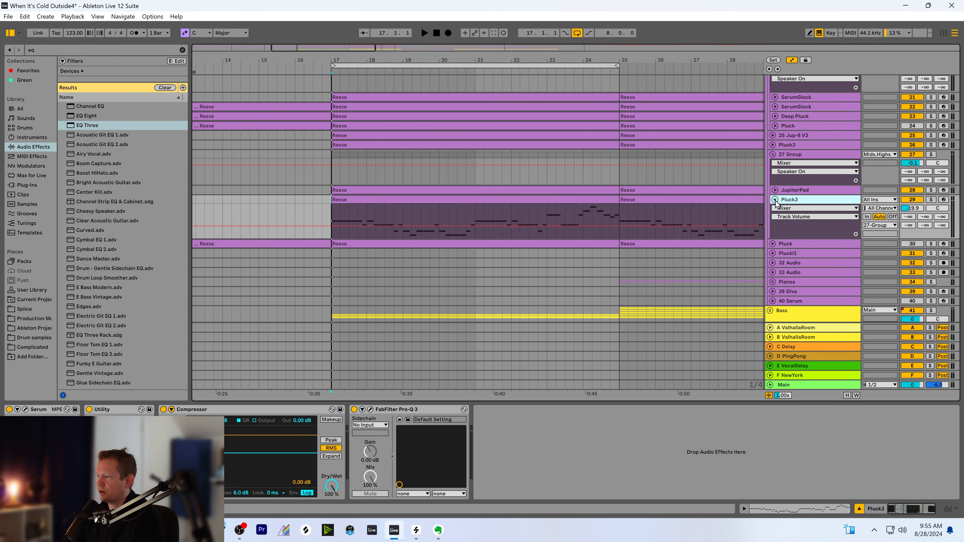
pyautogui.click(775, 191)
pyautogui.click(824, 156)
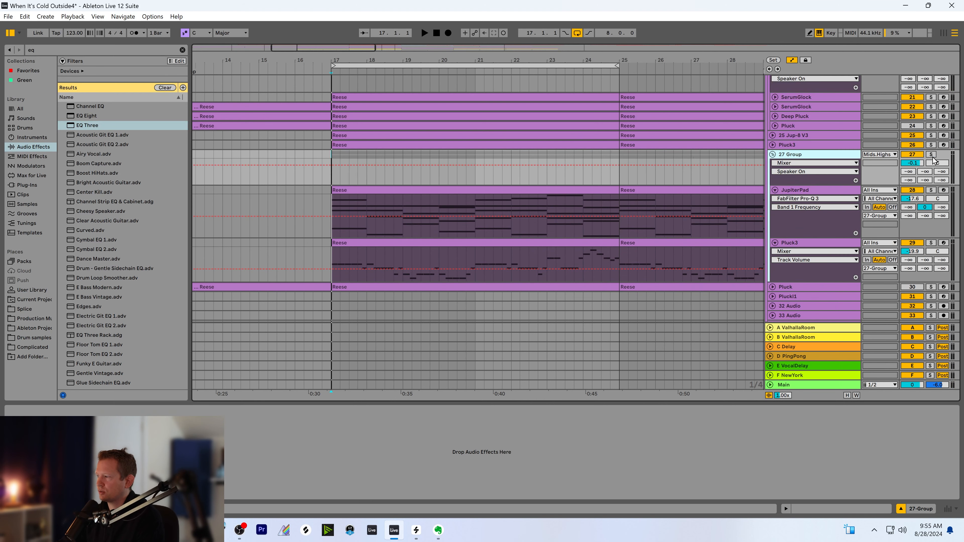
pyautogui.click(931, 154)
pyautogui.press('space')
# Open JupiterPad's FabFilter Pro-Q 3 and adjust its low cut while auditioning the soloed group
pyautogui.scroll(-1, 765, 209)
pyautogui.click(797, 194)
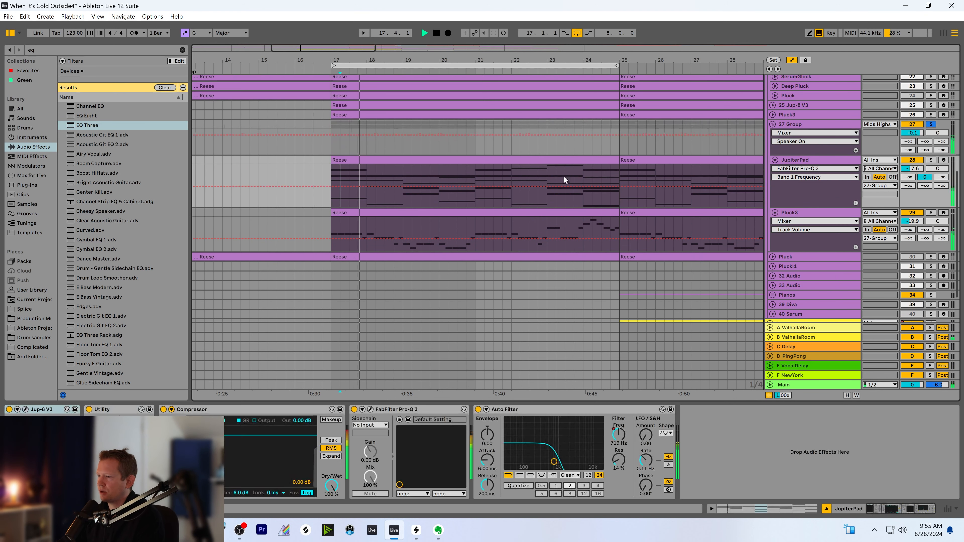
pyautogui.click(371, 410)
pyautogui.press('space')
pyautogui.press('space')
pyautogui.moveTo(460, 202); pyautogui.dragTo(417, 198)
pyautogui.press('space')
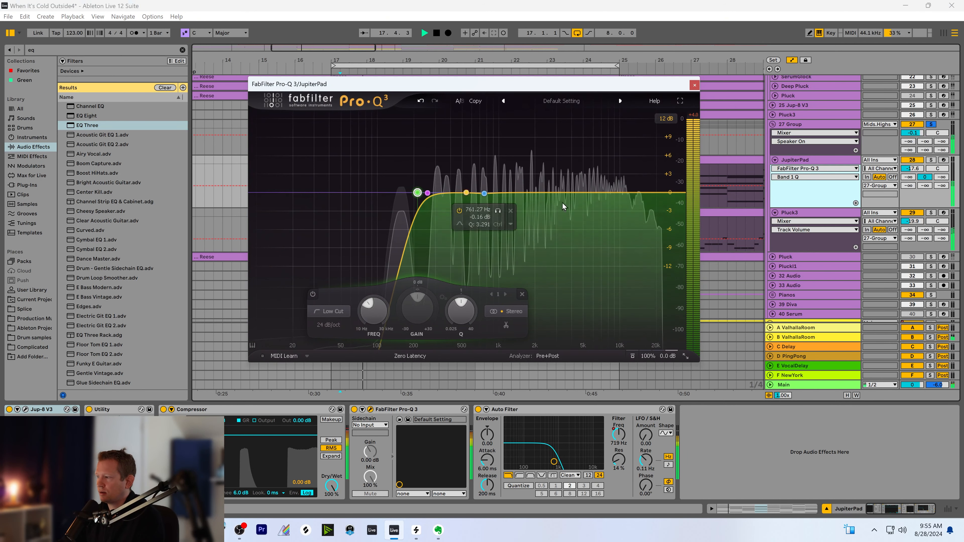
# Solo the Pluck3 track inside 27 Group, adjust the frequency of band 2 in its FabFilter Pro-Q 3, and close the EQ
pyautogui.click(931, 213)
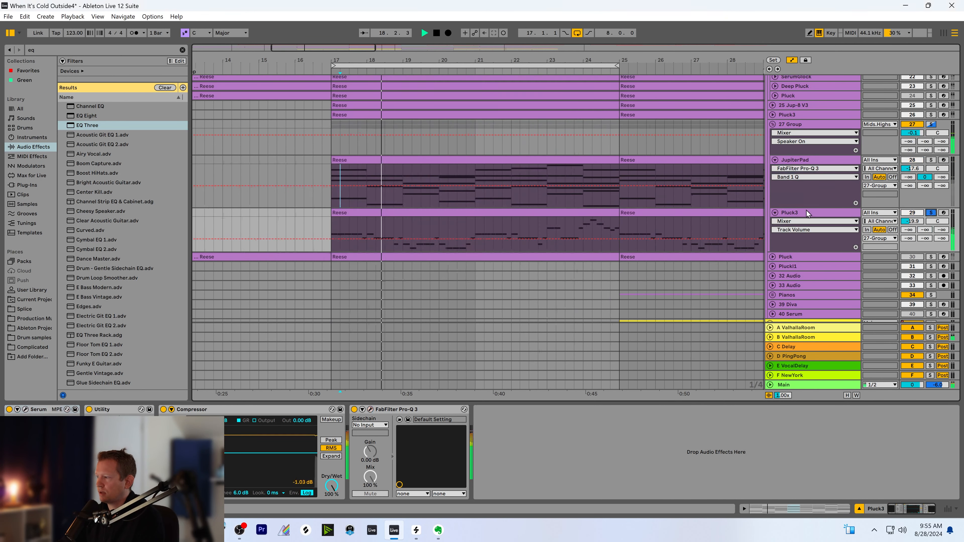
pyautogui.click(370, 410)
pyautogui.moveTo(423, 198); pyautogui.dragTo(375, 189)
pyautogui.click(484, 190)
pyautogui.press('space')
pyautogui.click(694, 86)
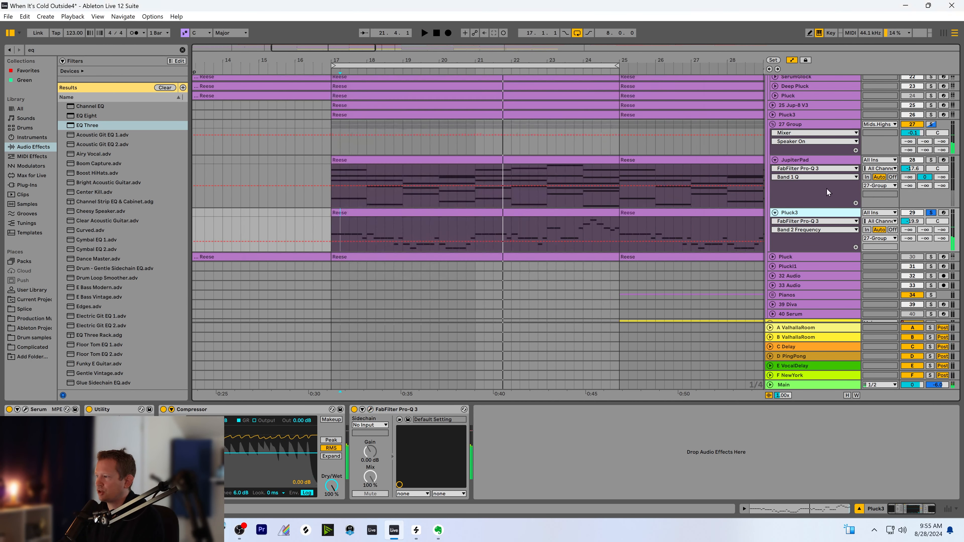
# Clear the solos on Pluck3 and 27 Group, and return the playback start to bar 17
pyautogui.click(816, 161)
pyautogui.click(817, 213)
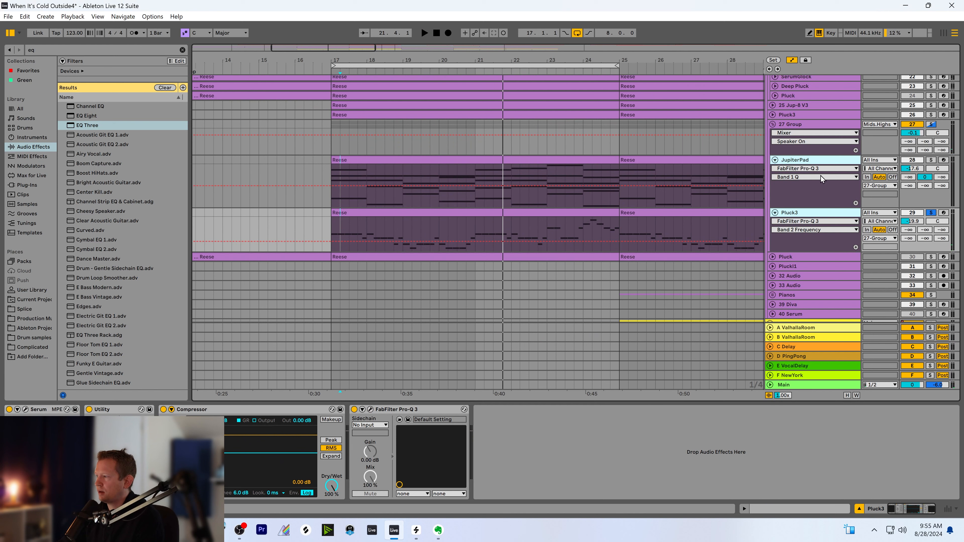
pyautogui.click(931, 213)
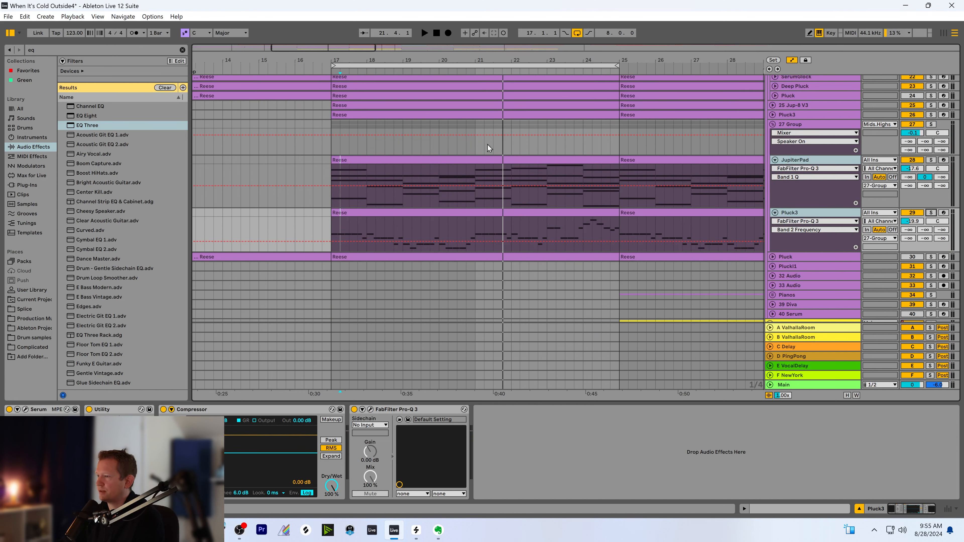
pyautogui.click(332, 152)
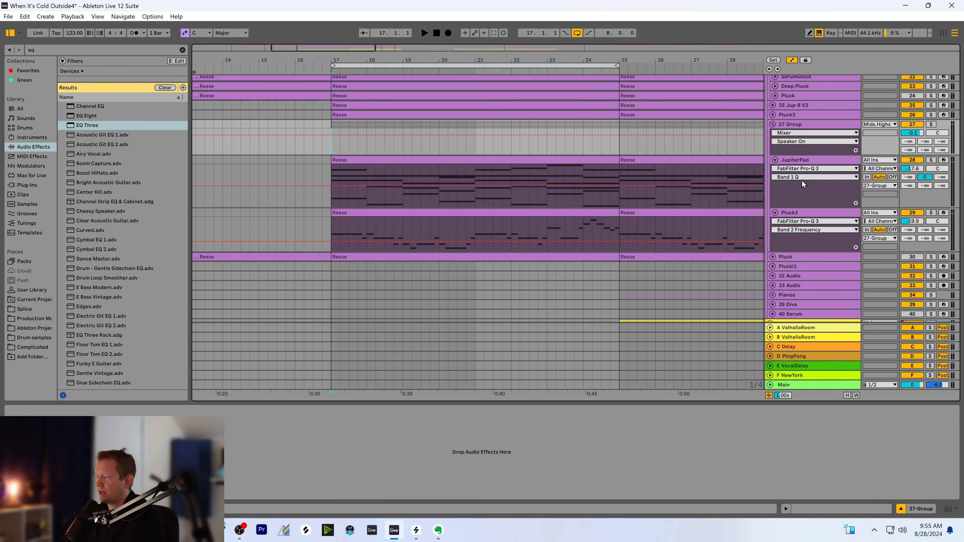
# Audition the 27 Group volume higher and lower against the other layers during playback, and set it to 0 dB
pyautogui.moveTo(911, 136); pyautogui.dragTo(911, 112)
pyautogui.press('space')
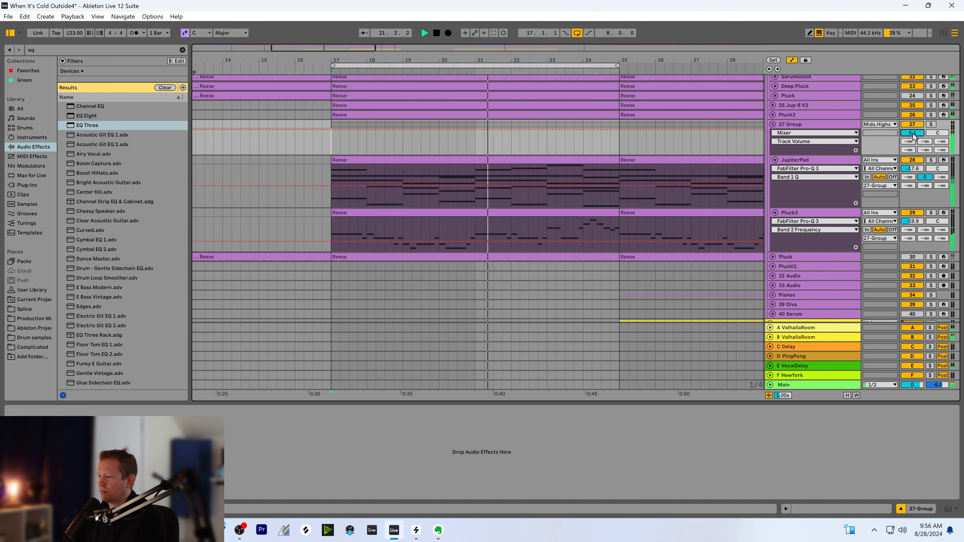
pyautogui.moveTo(913, 137); pyautogui.dragTo(913, 168)
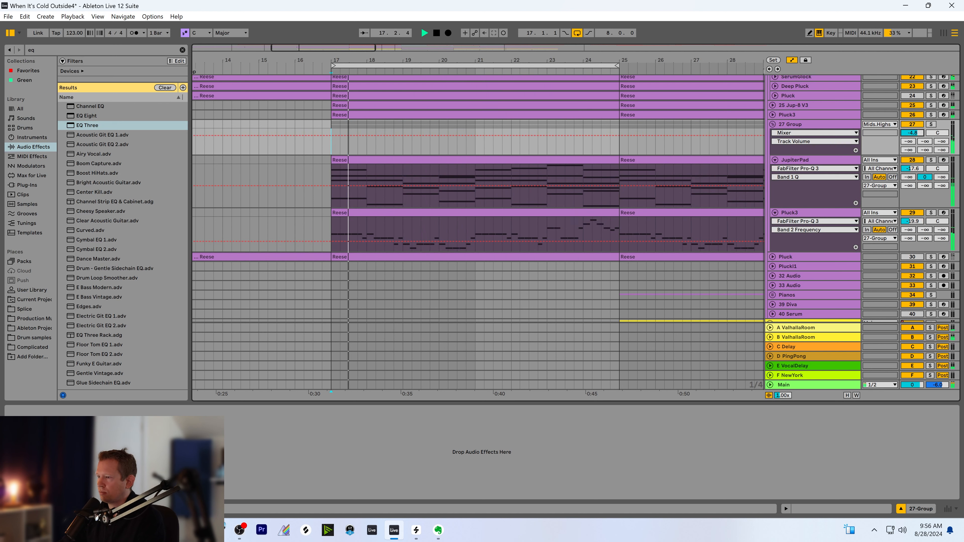
pyautogui.moveTo(913, 170); pyautogui.dragTo(913, 140)
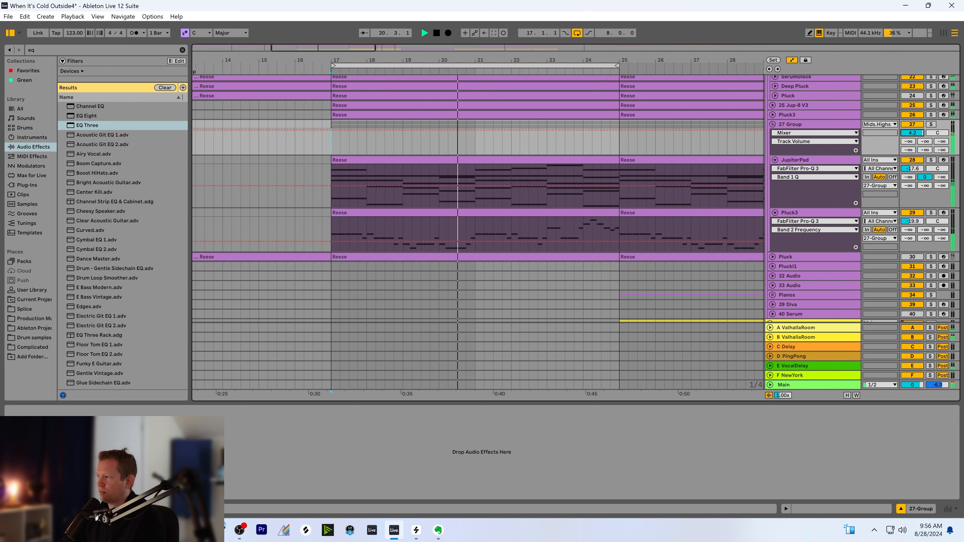
pyautogui.press('space')
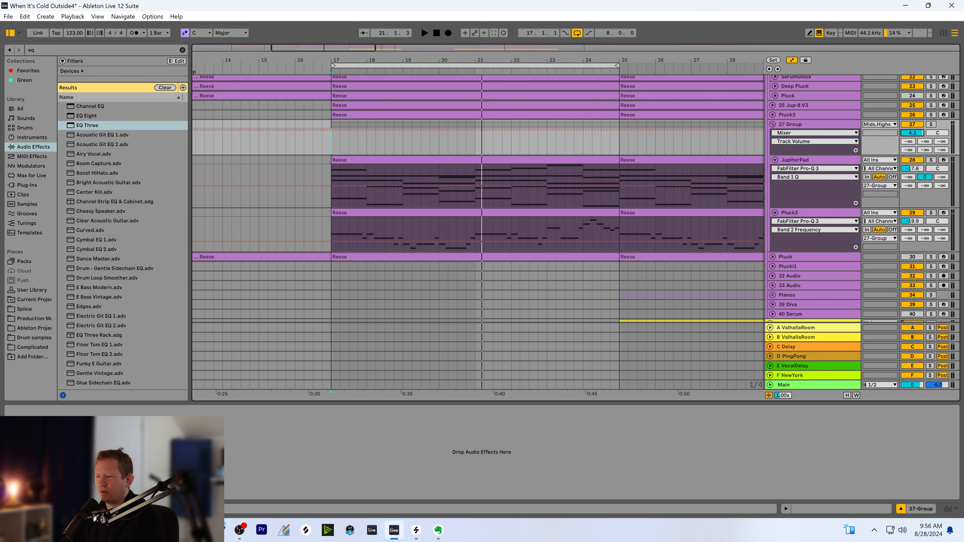
pyautogui.moveTo(913, 133); pyautogui.dragTo(913, 146)
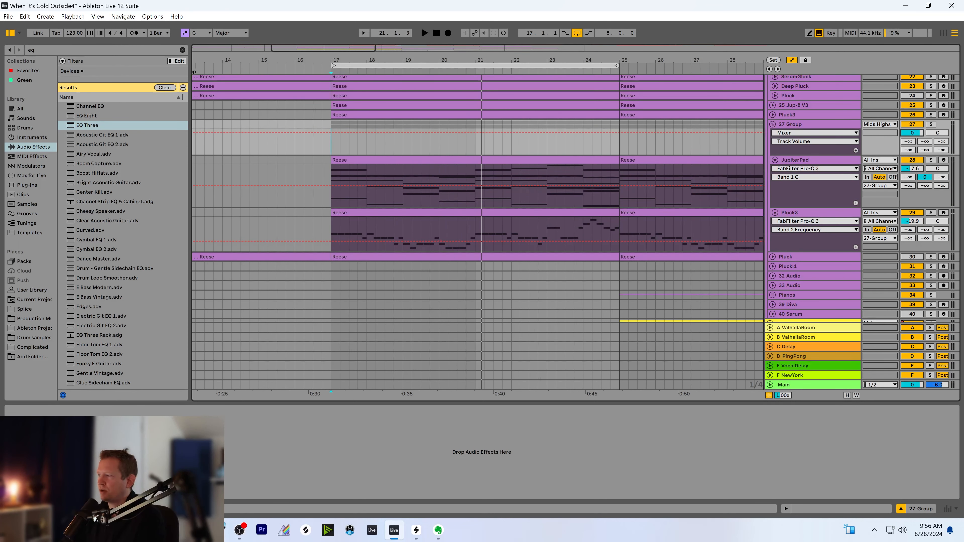
# Select JupiterPad, close its EQ window, and fold the JupiterPad and Pluck3 tracks in 27 Group
pyautogui.click(801, 199)
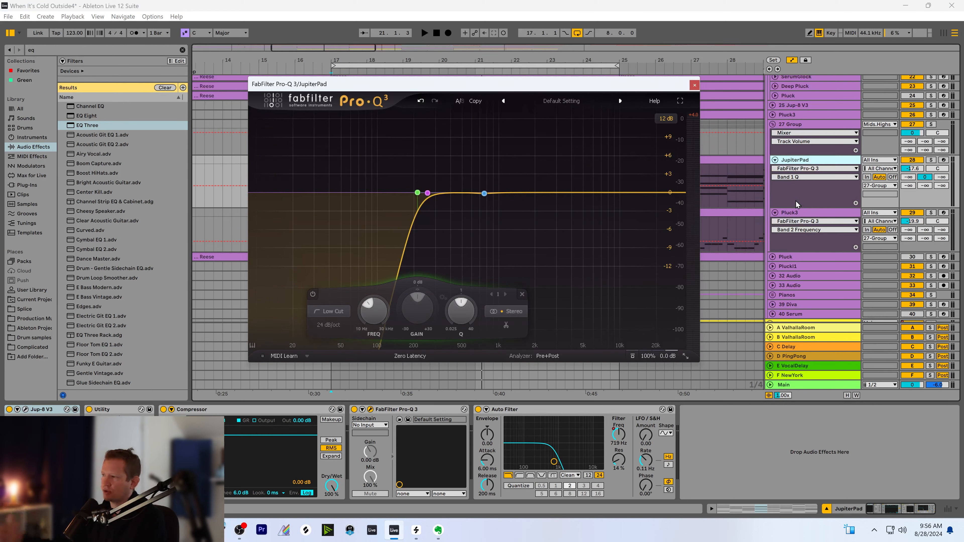
pyautogui.click(693, 85)
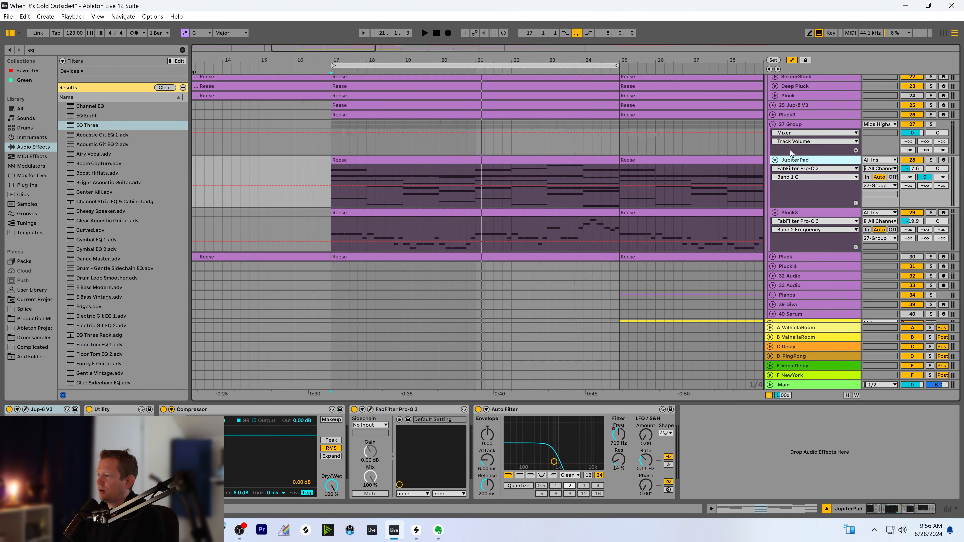
pyautogui.click(775, 160)
pyautogui.click(775, 169)
# Solo and play the Quiet Leads group, and switch off its EQ Three
pyautogui.scroll(5, 585, 228)
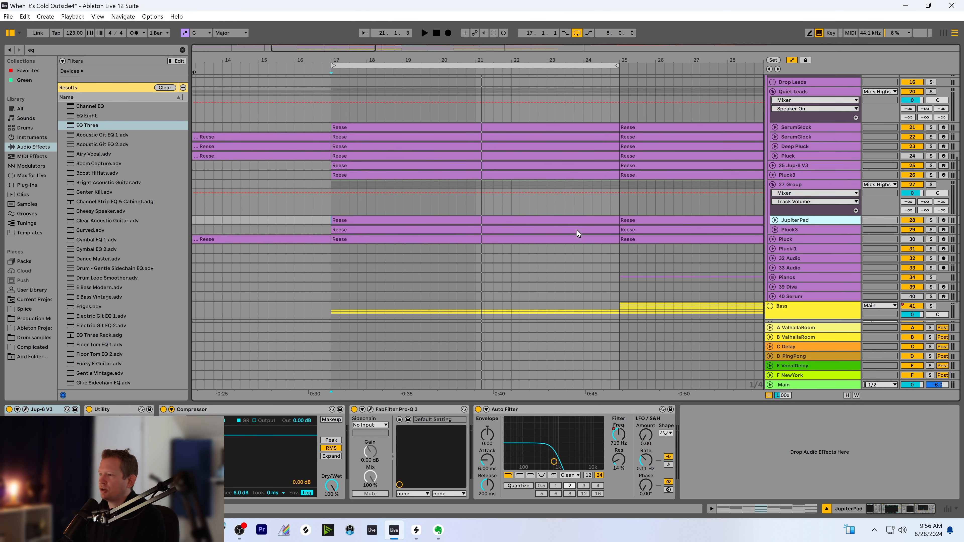
pyautogui.scroll(1, 595, 217)
pyautogui.click(790, 155)
pyautogui.click(931, 152)
pyautogui.press('space')
pyautogui.scroll(-1, 385, 223)
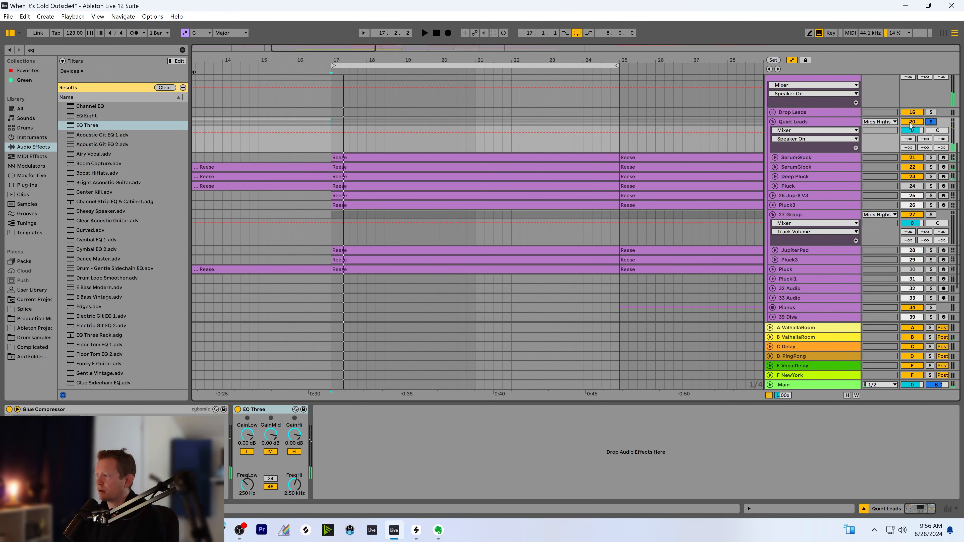
pyautogui.click(237, 409)
pyautogui.scroll(-1, 372, 376)
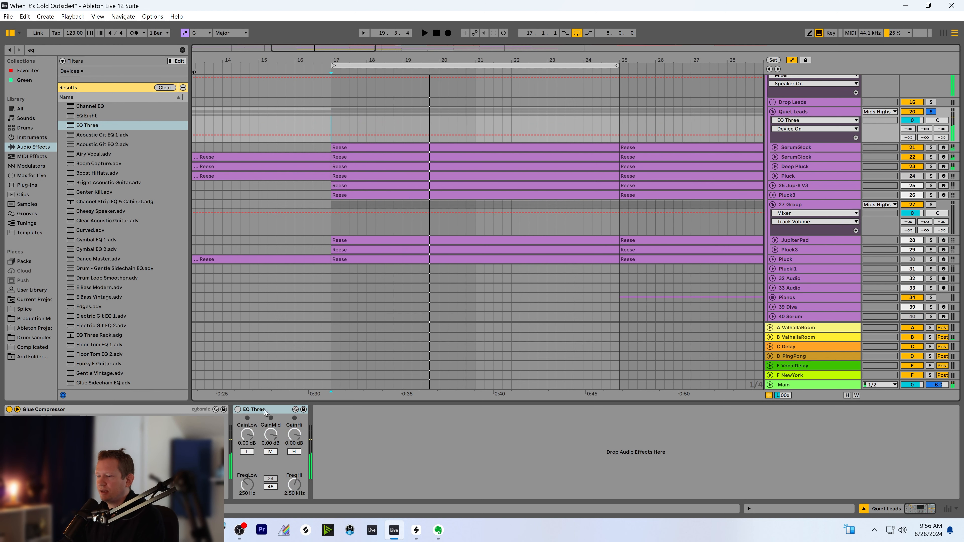
# Re-enable EQ Three on Quiet Leads and, during playback, set low gain to -9.00 dB, mid to 0.29 dB and high to 2.19 dB
pyautogui.click(238, 409)
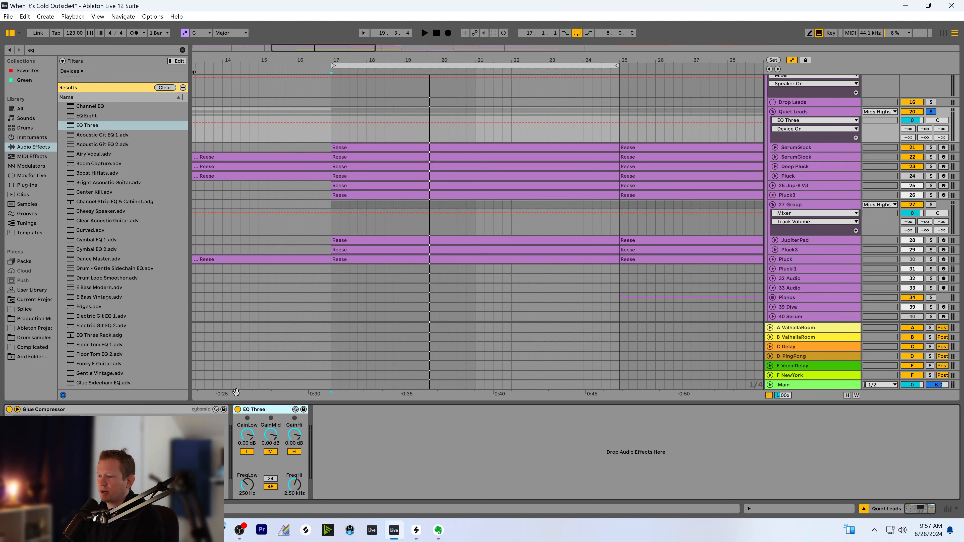
pyautogui.press('space')
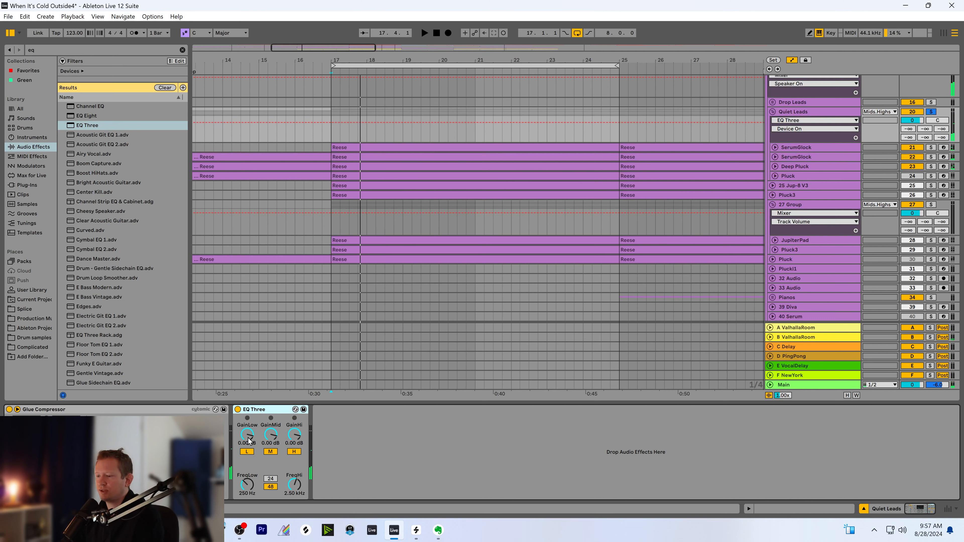
pyautogui.press('space')
pyautogui.moveTo(249, 441); pyautogui.dragTo(271, 437)
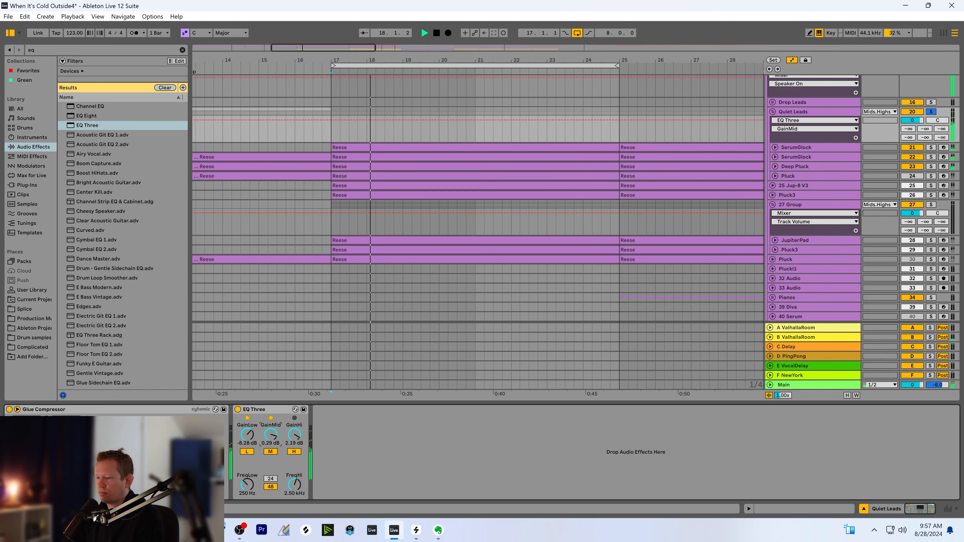
pyautogui.click(251, 443)
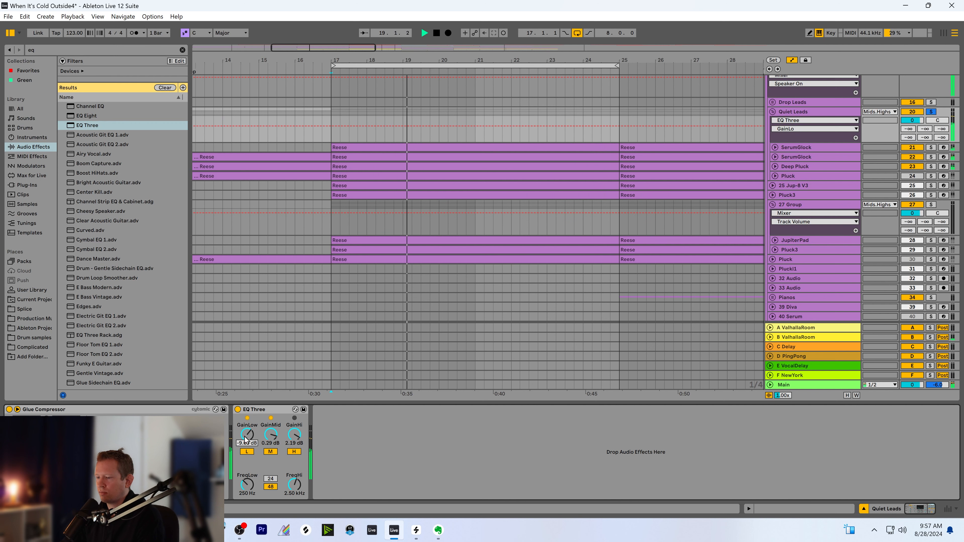
# Compare Quiet Leads with EQ Three off and on, and set its low gain to -5.74 dB and high gain to 1.00 dB
pyautogui.click(237, 410)
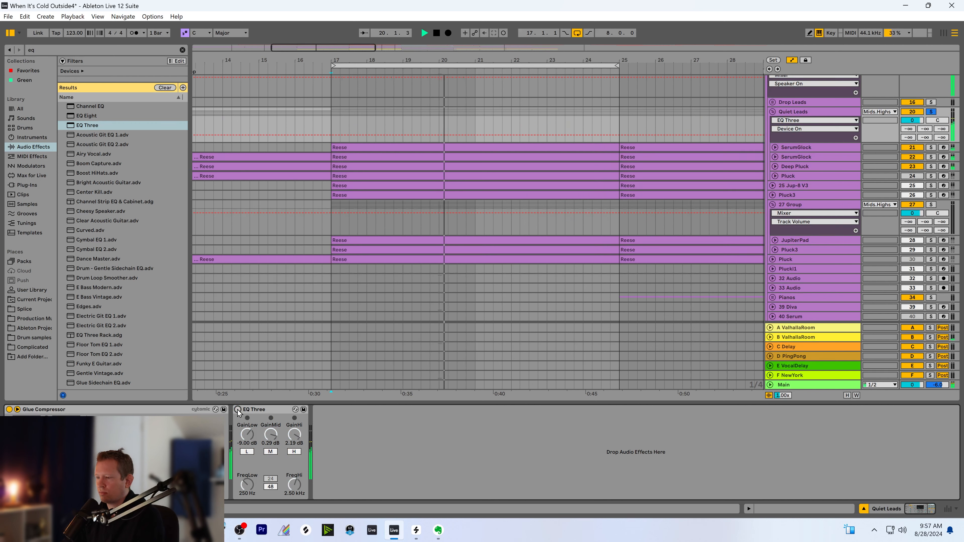
pyautogui.click(237, 410)
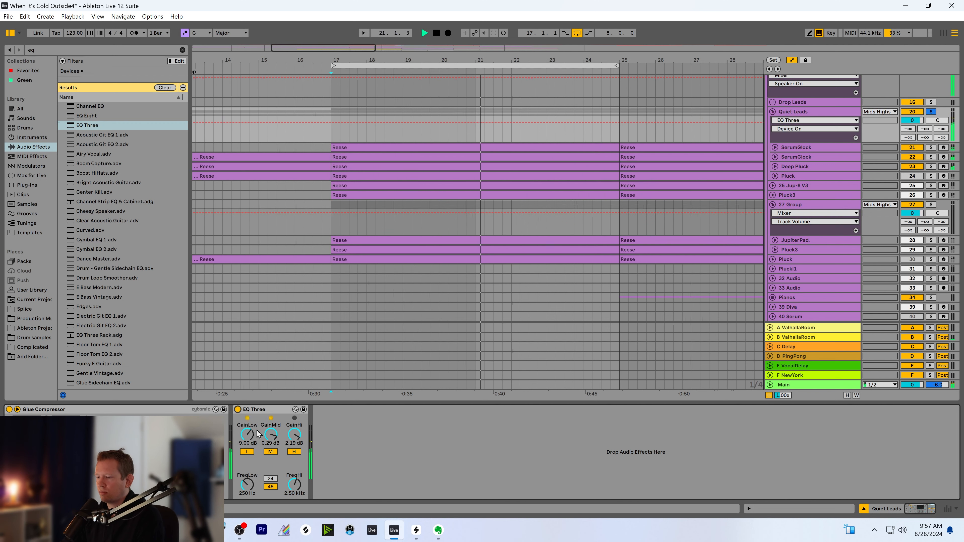
pyautogui.moveTo(247, 435); pyautogui.dragTo(248, 433)
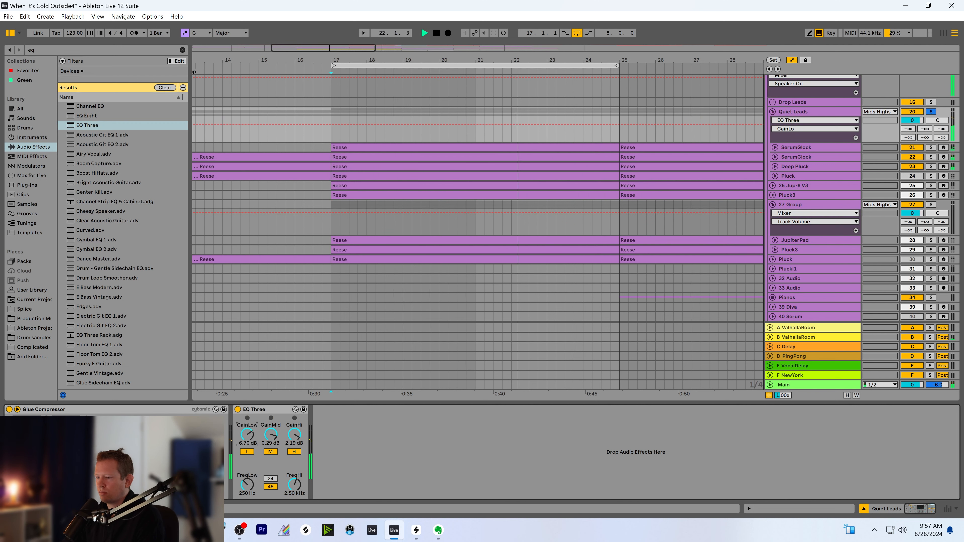
pyautogui.moveTo(293, 436); pyautogui.dragTo(291, 444)
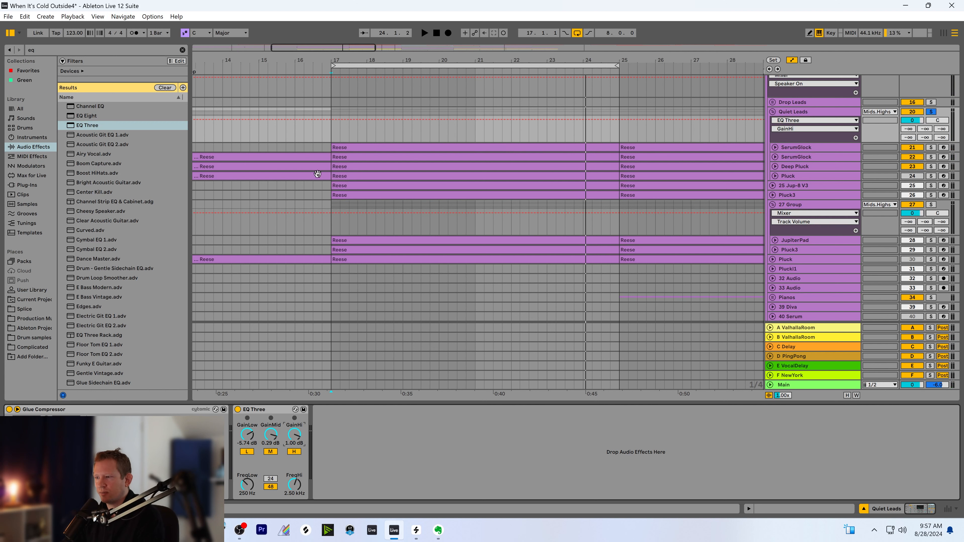
pyautogui.press('space')
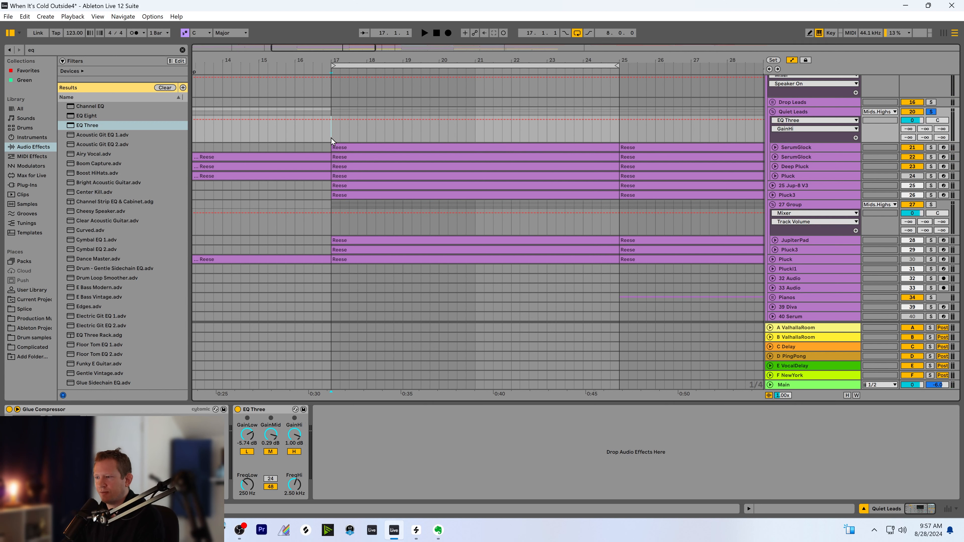
# Set EQ Three's low gain to -6.50 dB while comparing the soloed Quiet Leads with the EQ off and on
pyautogui.click(238, 410)
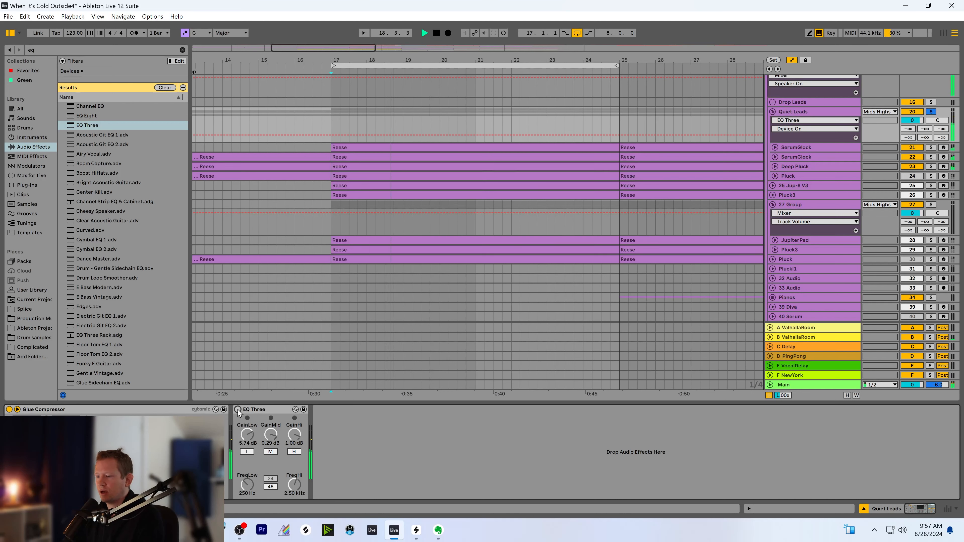
pyautogui.click(238, 409)
pyautogui.moveTo(247, 435); pyautogui.dragTo(247, 436)
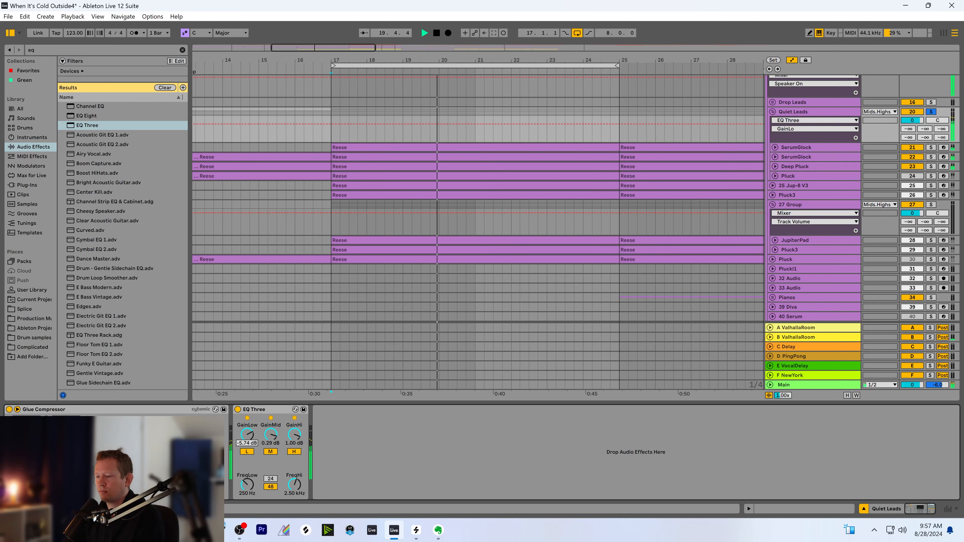
pyautogui.click(238, 410)
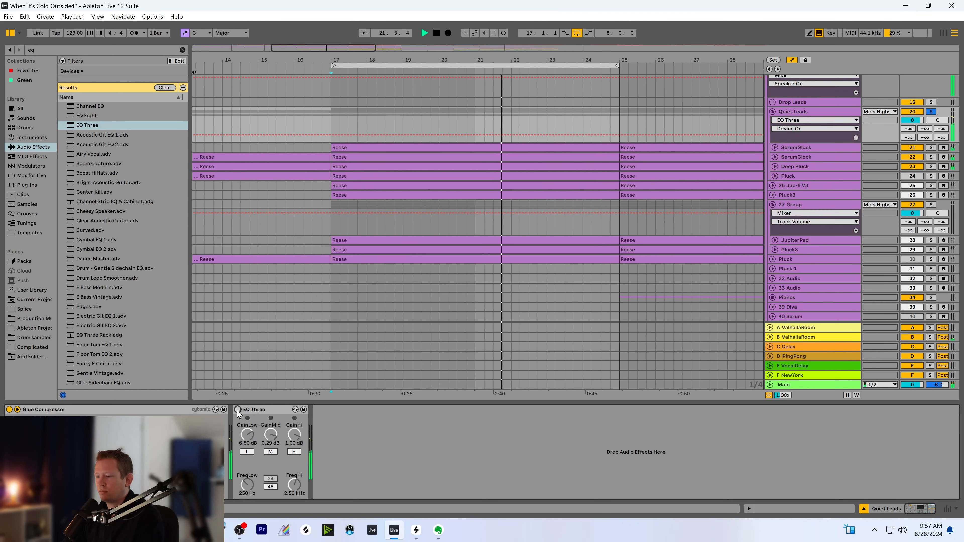
pyautogui.click(238, 410)
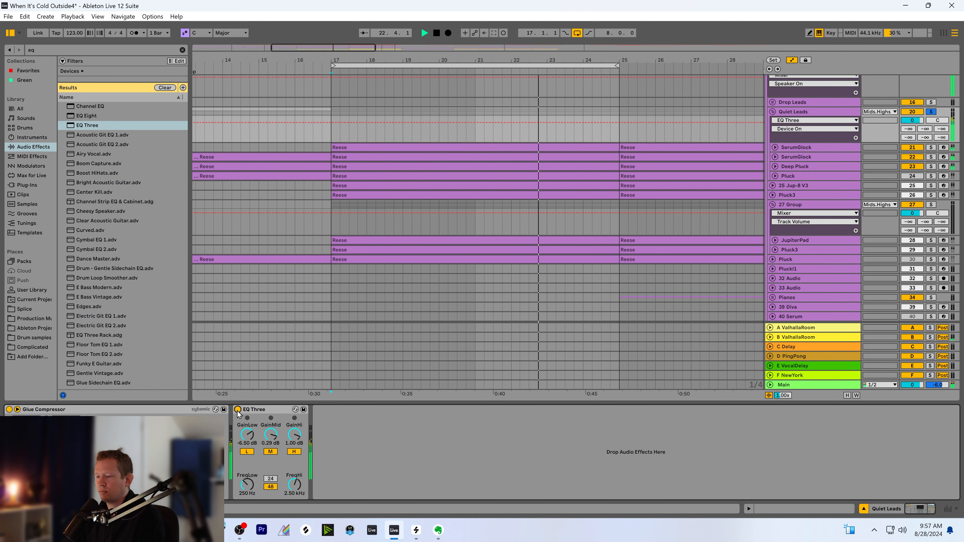
# Check EQ Three's effect on the Quiet Leads spectrum with a temporary EQ Eight placed after it, and delete the EQ Eight
pyautogui.click(238, 409)
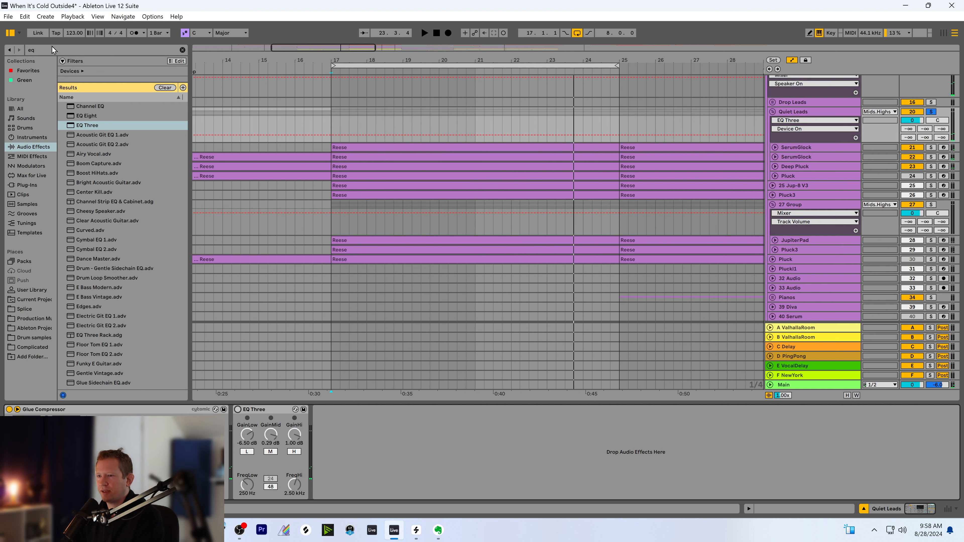
pyautogui.hotkey('ctrl', 'f')
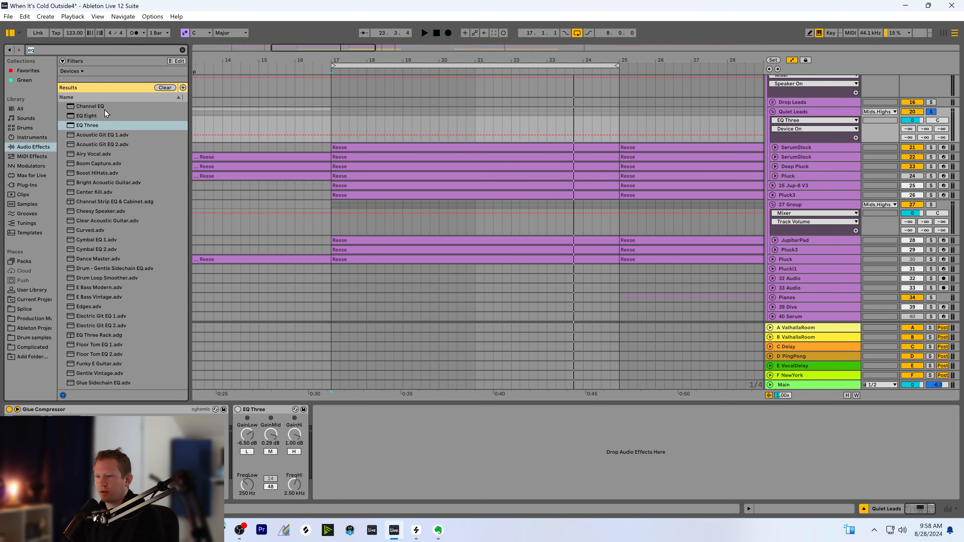
pyautogui.moveTo(96, 120); pyautogui.dragTo(89, 122)
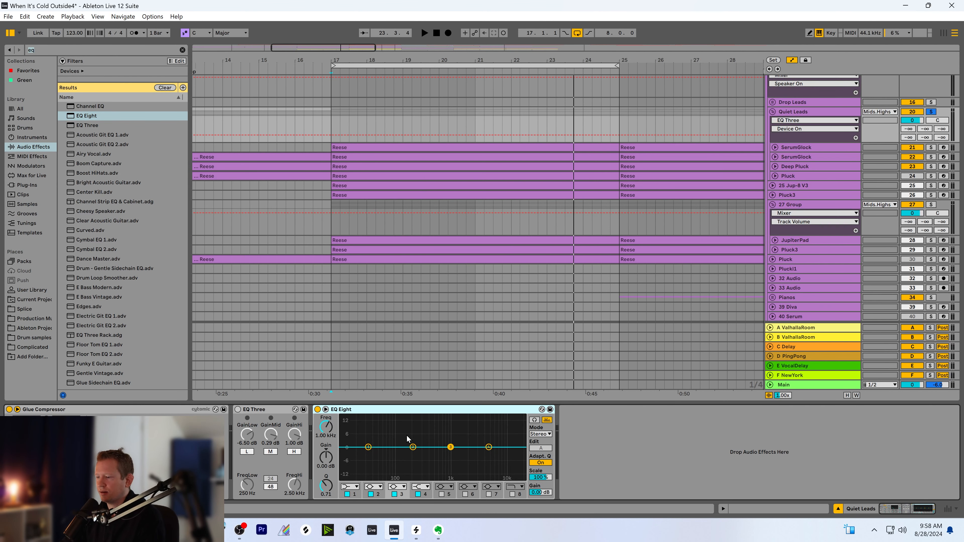
pyautogui.press('space')
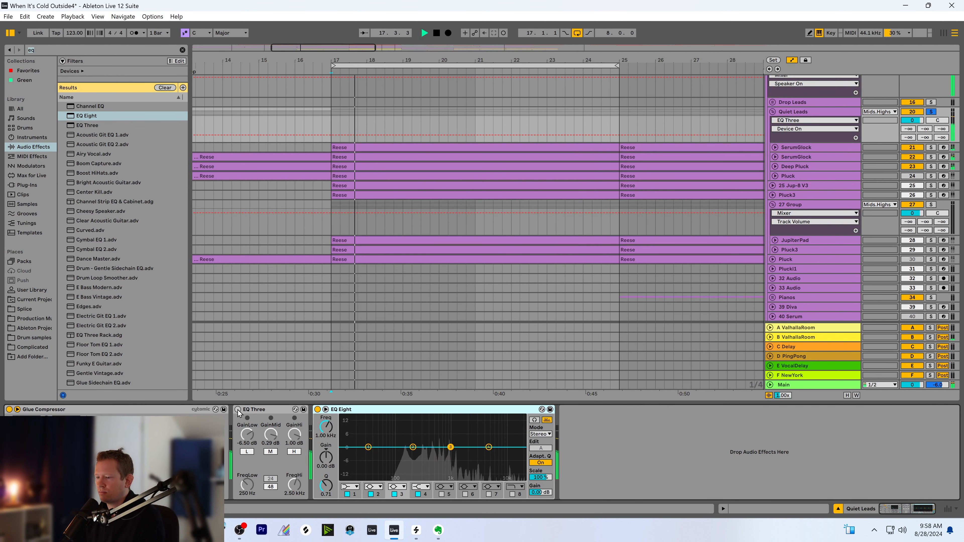
pyautogui.click(238, 410)
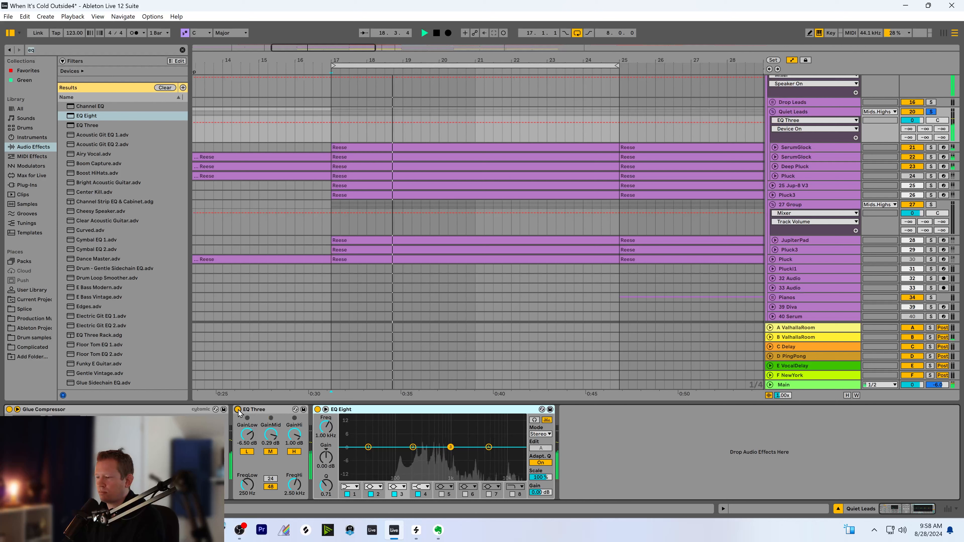
pyautogui.click(238, 410)
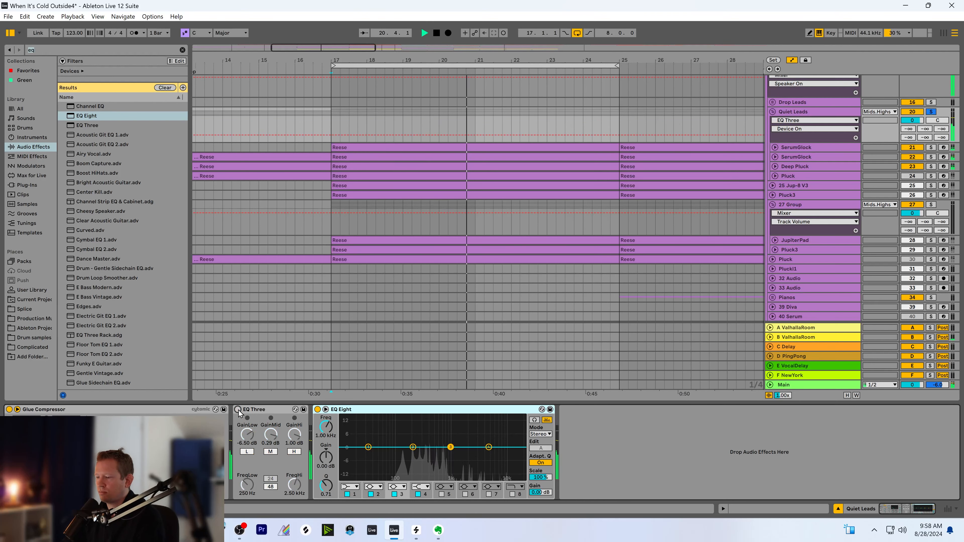
pyautogui.click(238, 409)
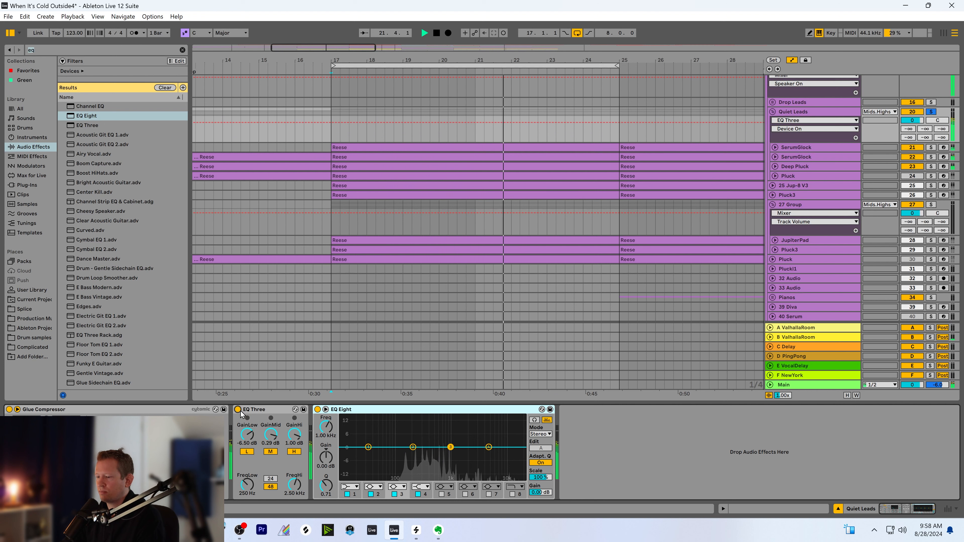
pyautogui.rightClick(351, 412)
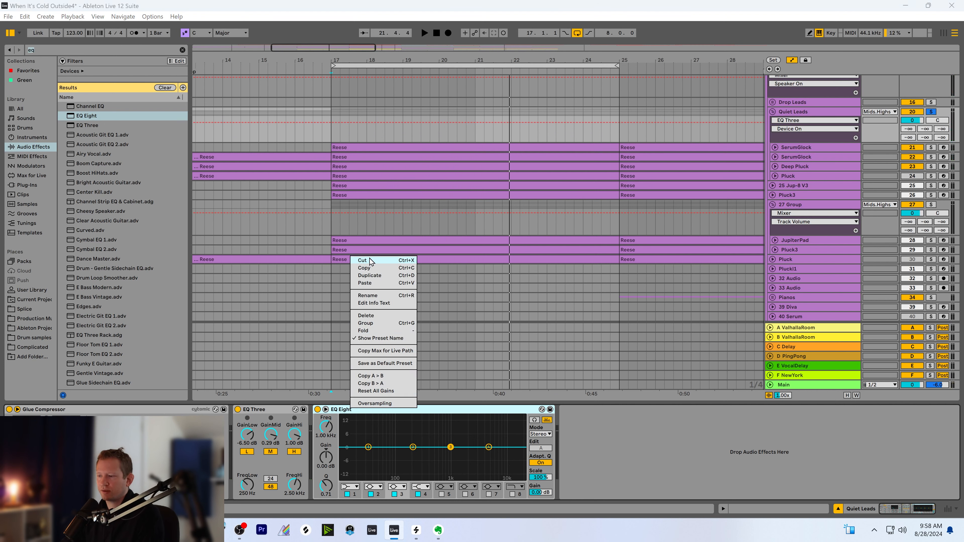
pyautogui.click(366, 315)
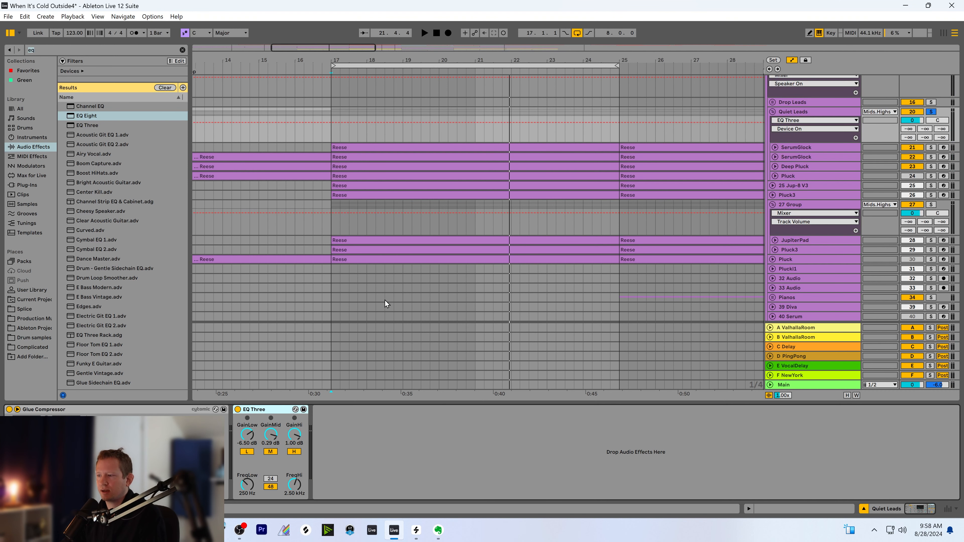
# Clear the Quiet Leads solo and play the full mix from bar 17, comparing it with EQ Three off and on
pyautogui.scroll(1, 412, 293)
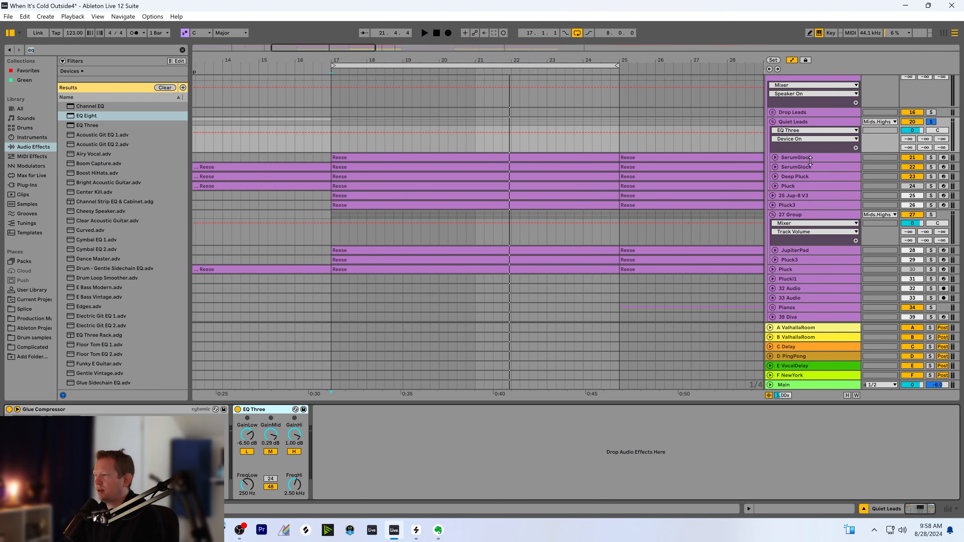
pyautogui.click(932, 122)
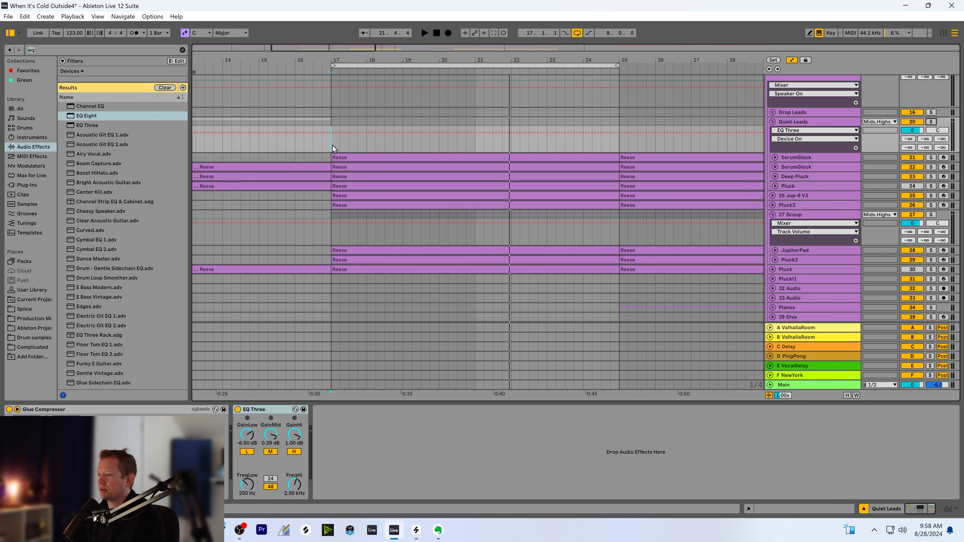
pyautogui.scroll(5, 348, 205)
pyautogui.scroll(-4, 402, 265)
pyautogui.press('space')
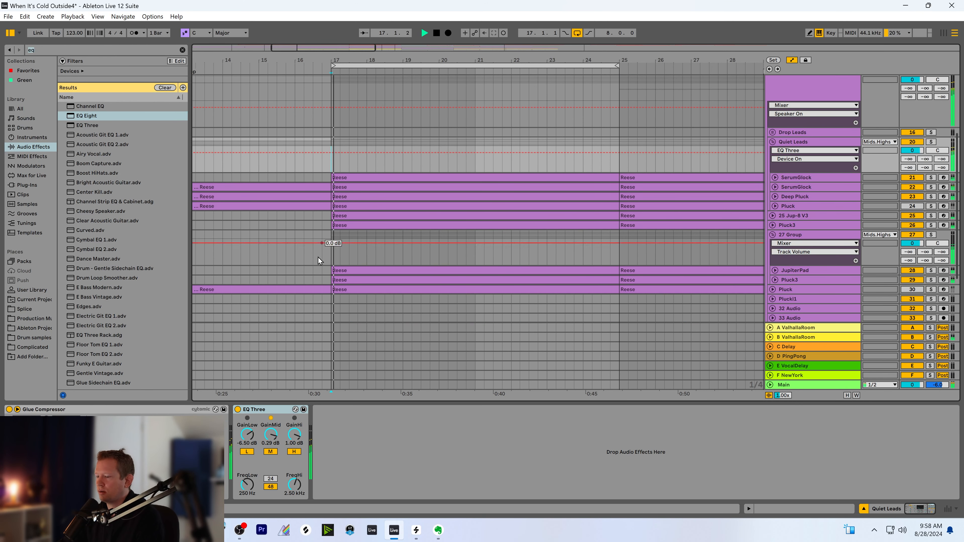
pyautogui.click(238, 409)
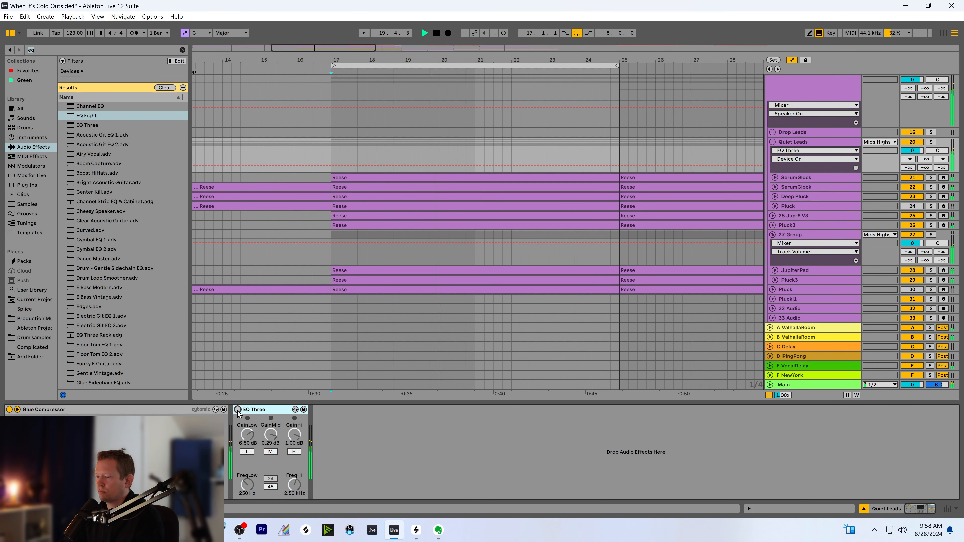
pyautogui.click(238, 410)
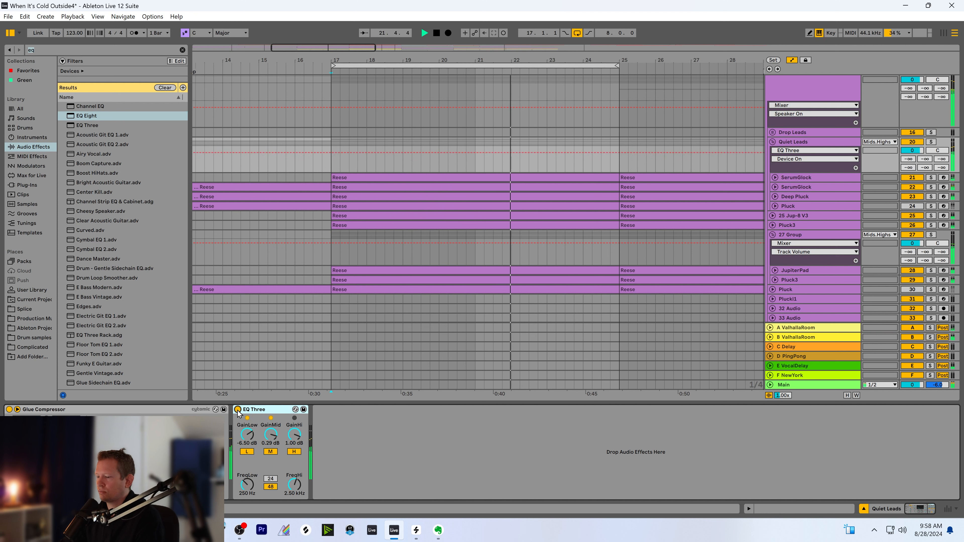
# Audition EQ Three's mid and high gains against the full mix, and compare Quiet Leads once more with the EQ off and on
pyautogui.click(262, 440)
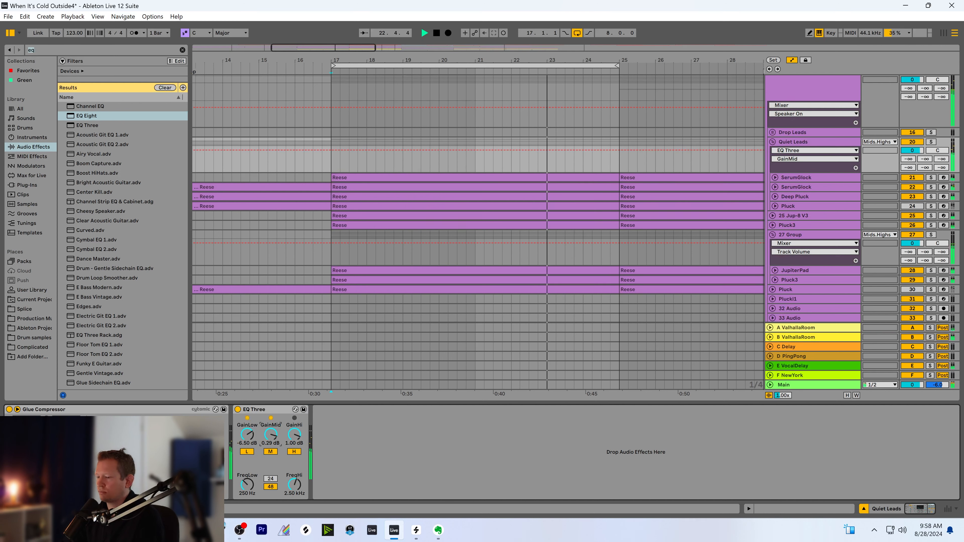
pyautogui.click(294, 436)
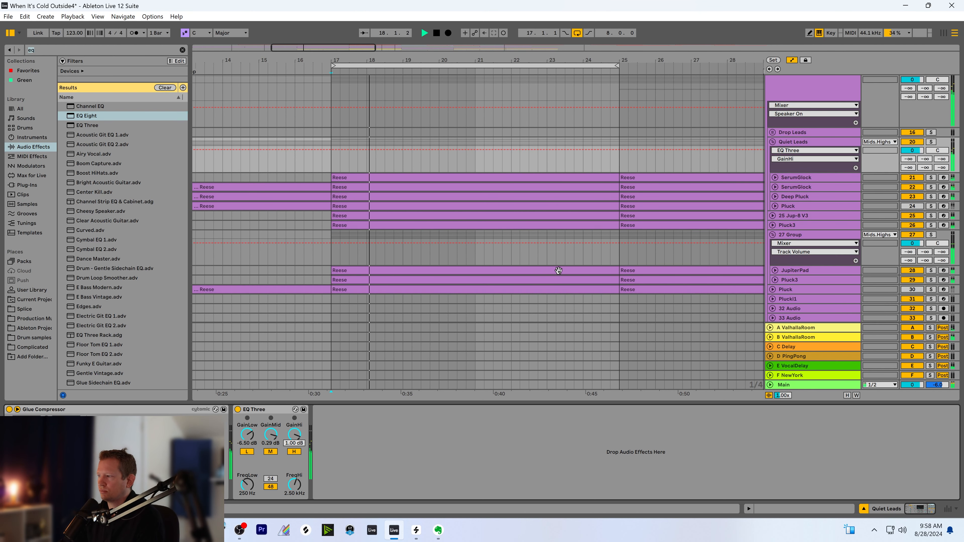
pyautogui.scroll(2, 560, 269)
pyautogui.scroll(4, 560, 270)
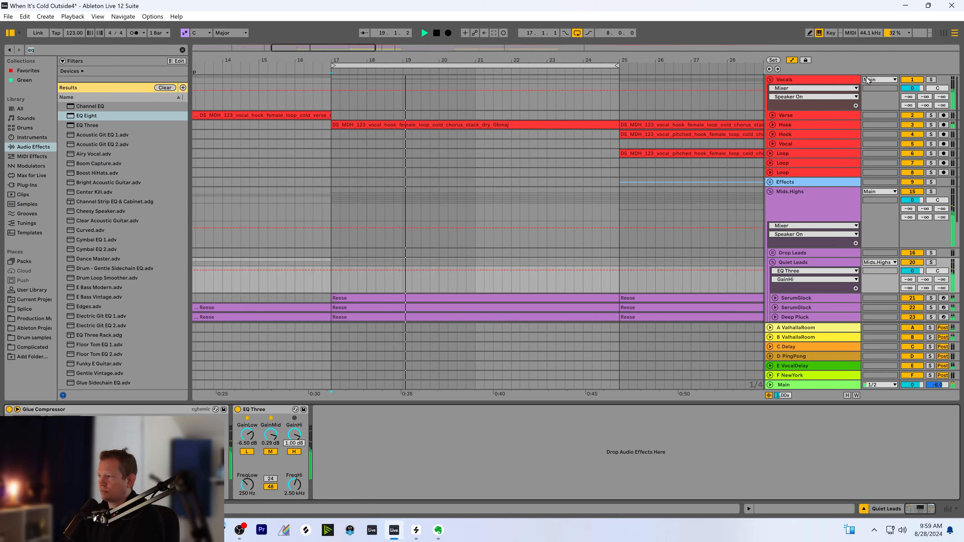
pyautogui.scroll(-2, 409, 248)
pyautogui.scroll(-4, 409, 248)
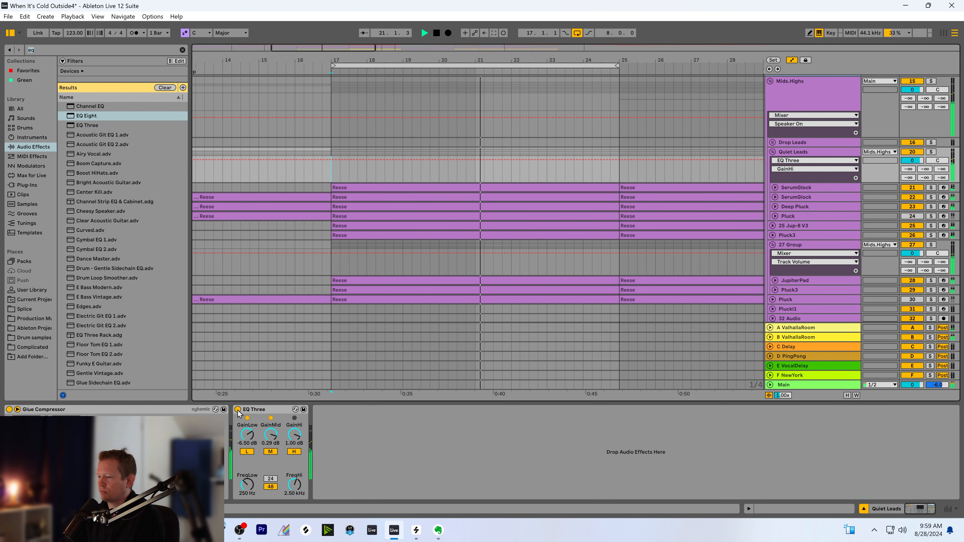
pyautogui.click(238, 410)
pyautogui.click(238, 410)
pyautogui.scroll(-3, 380, 299)
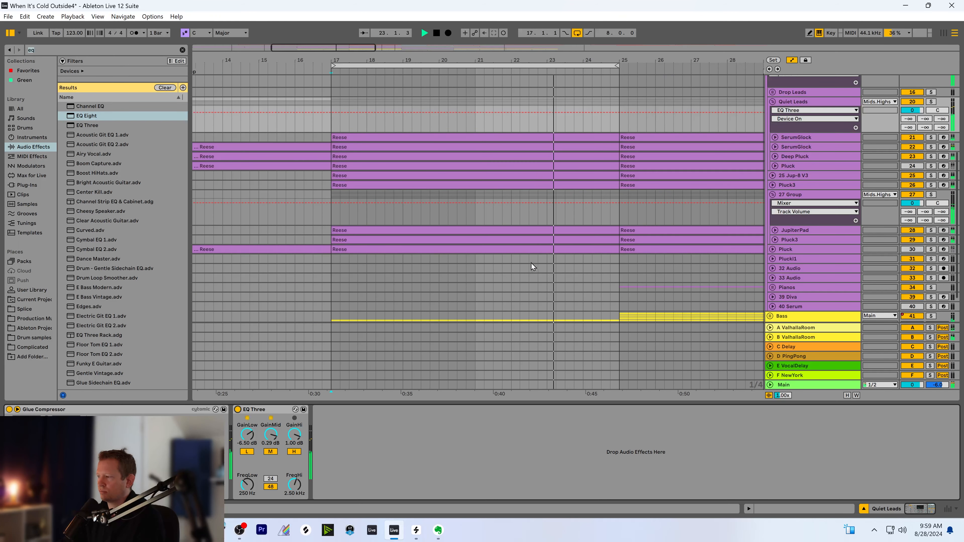
# Briefly solo 27 Group during playback, and unfold JupiterPad to set its track volume to -22.0 dB
pyautogui.click(932, 196)
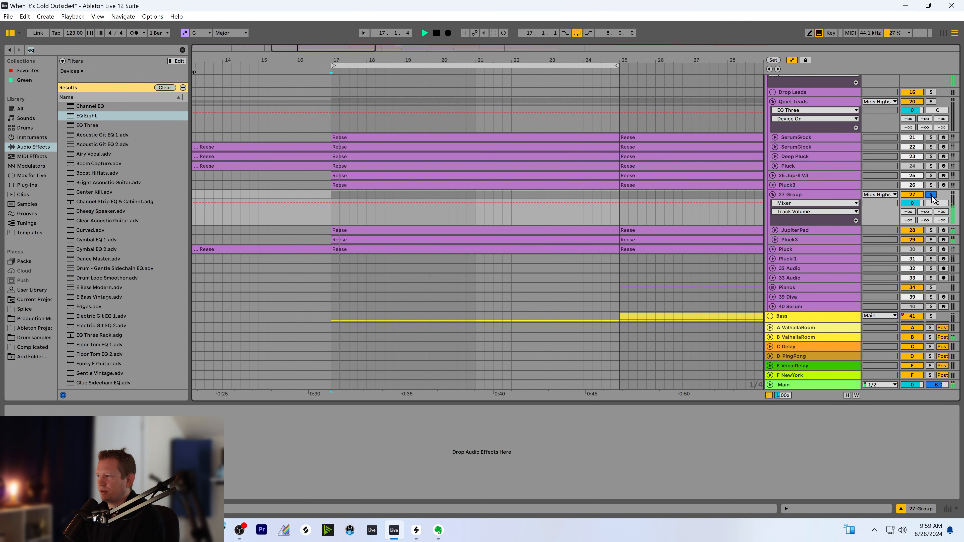
pyautogui.click(932, 196)
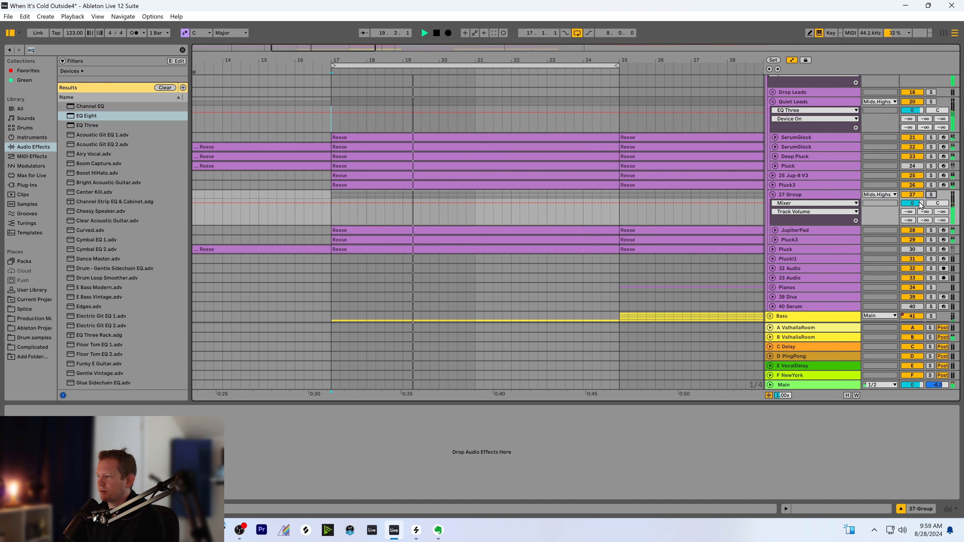
pyautogui.click(775, 230)
pyautogui.moveTo(913, 239); pyautogui.dragTo(913, 246)
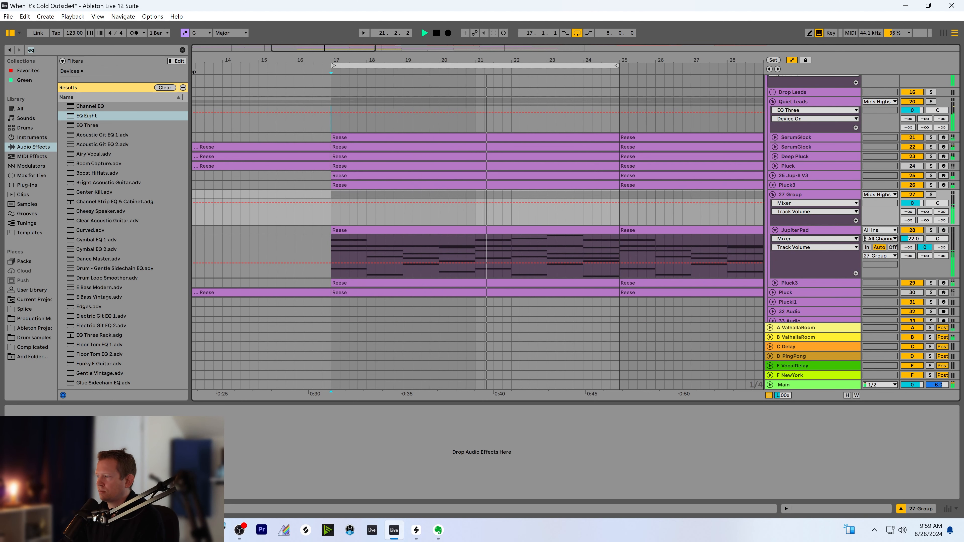
# Set the track volume of Pluck3 inside 27 Group to -22.3 dB, and fold the JupiterPad and Pluck3 tracks
pyautogui.scroll(-2, 785, 267)
pyautogui.click(775, 243)
pyautogui.click(791, 244)
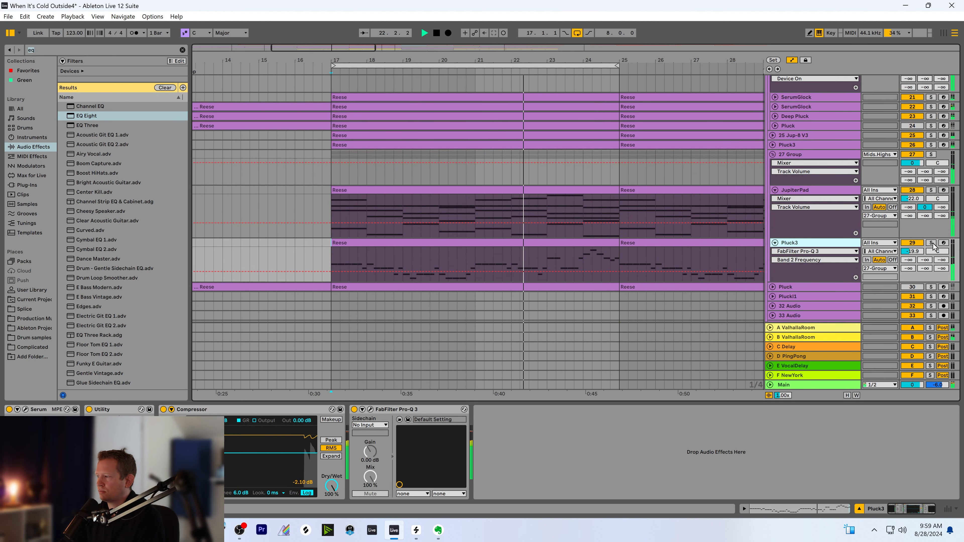
pyautogui.moveTo(913, 251); pyautogui.dragTo(913, 256)
pyautogui.click(775, 190)
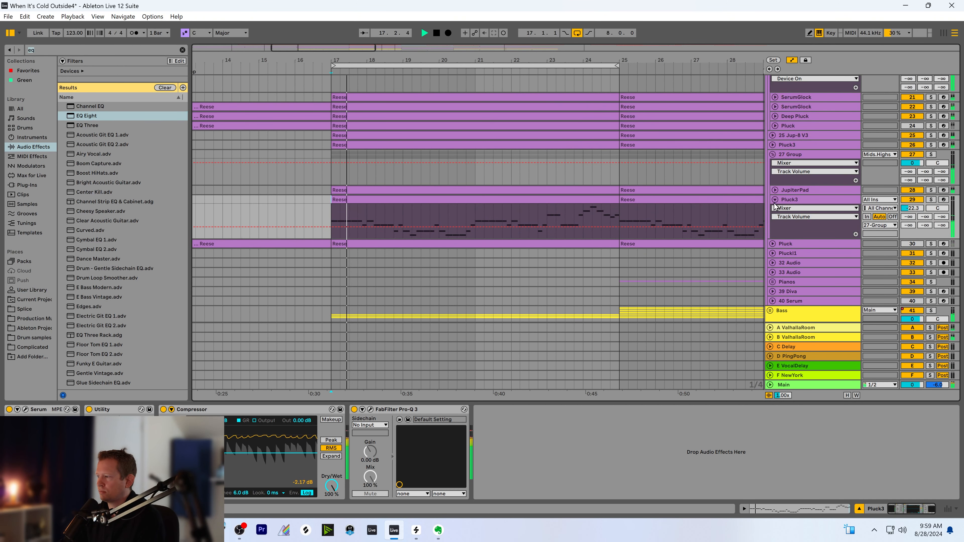
pyautogui.click(776, 200)
# Compare the full mix with 27 Group muted and active during playback, leaving the group active
pyautogui.click(914, 155)
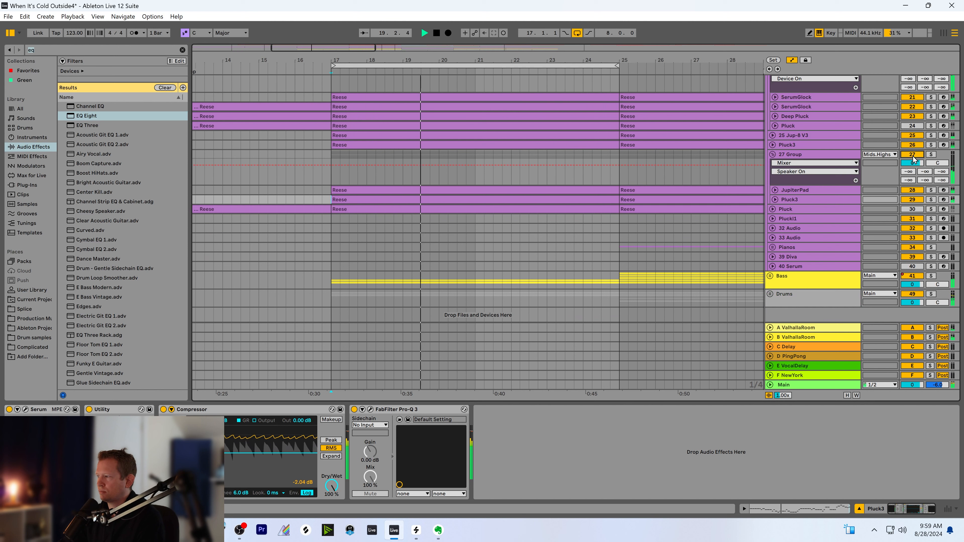
pyautogui.click(914, 155)
pyautogui.press('space')
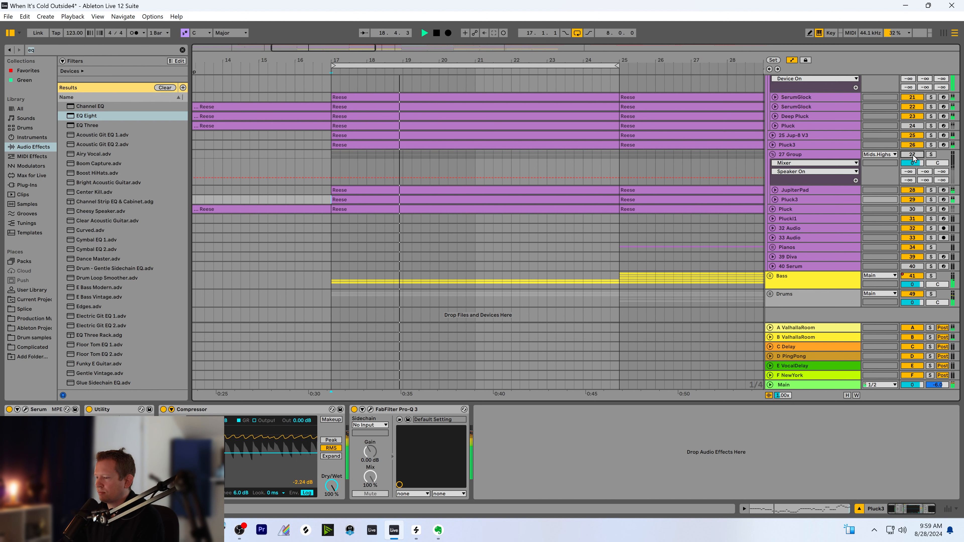
pyautogui.click(914, 155)
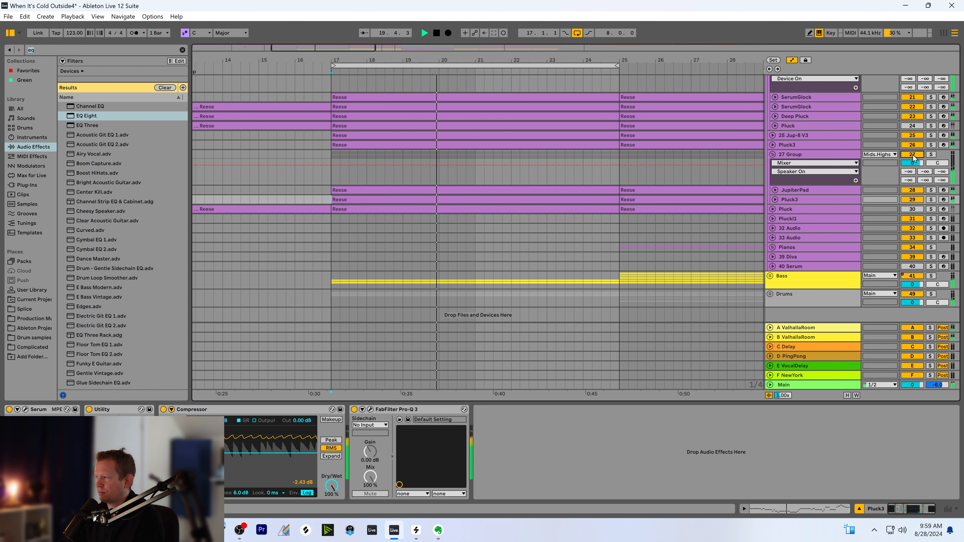
# Look over the arrangement's tracks from Vocals through Mids.Highs and its lead groups down to Drums
pyautogui.scroll(2, 797, 212)
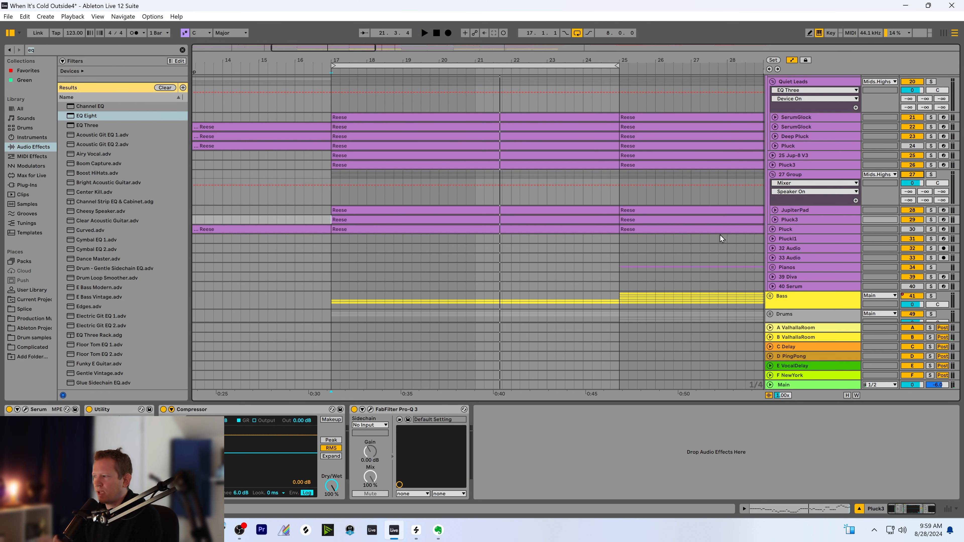
pyautogui.scroll(10, 722, 239)
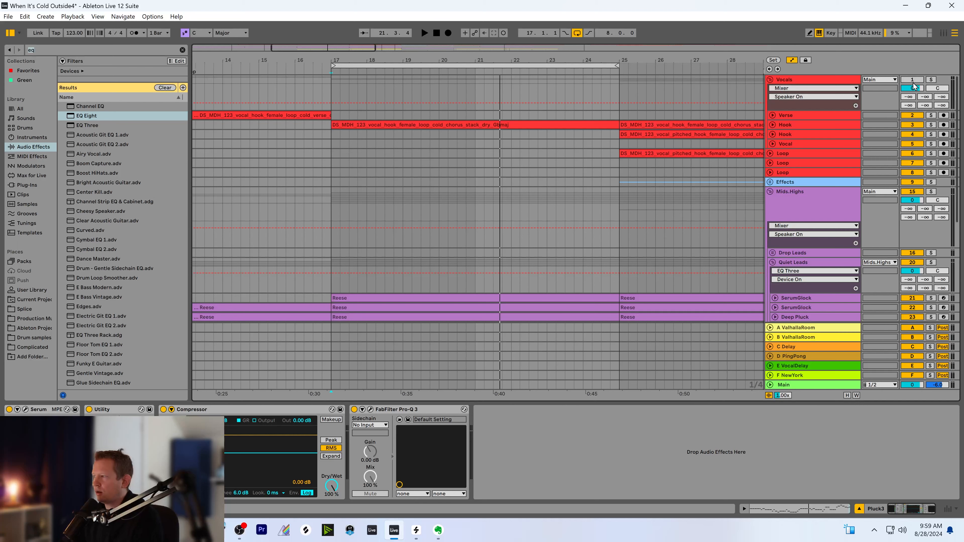
pyautogui.scroll(-2, 467, 233)
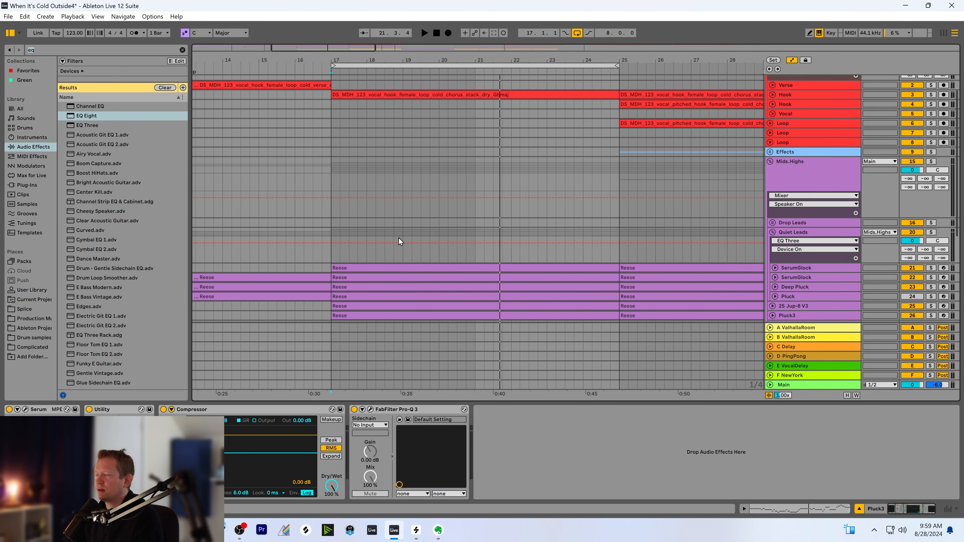
pyautogui.scroll(-2, 372, 262)
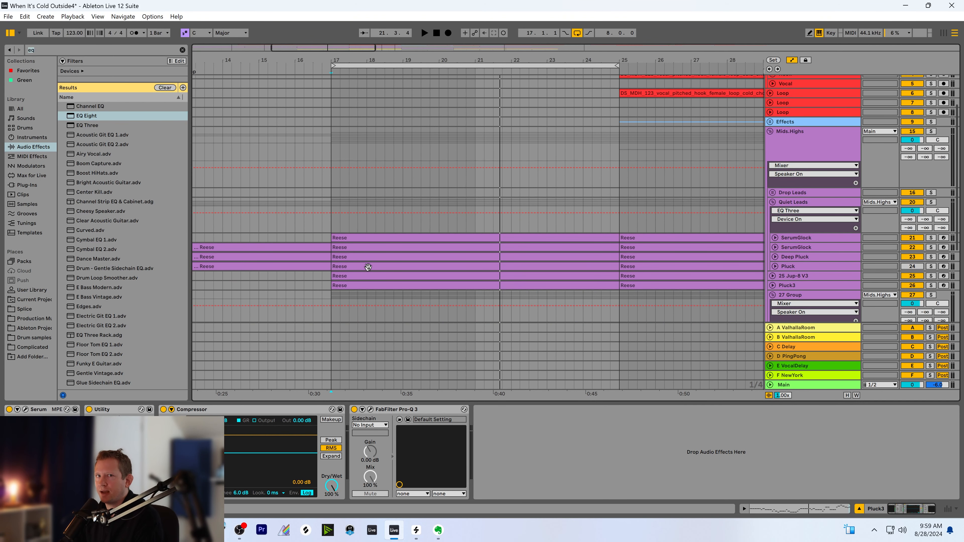
pyautogui.scroll(-2, 368, 267)
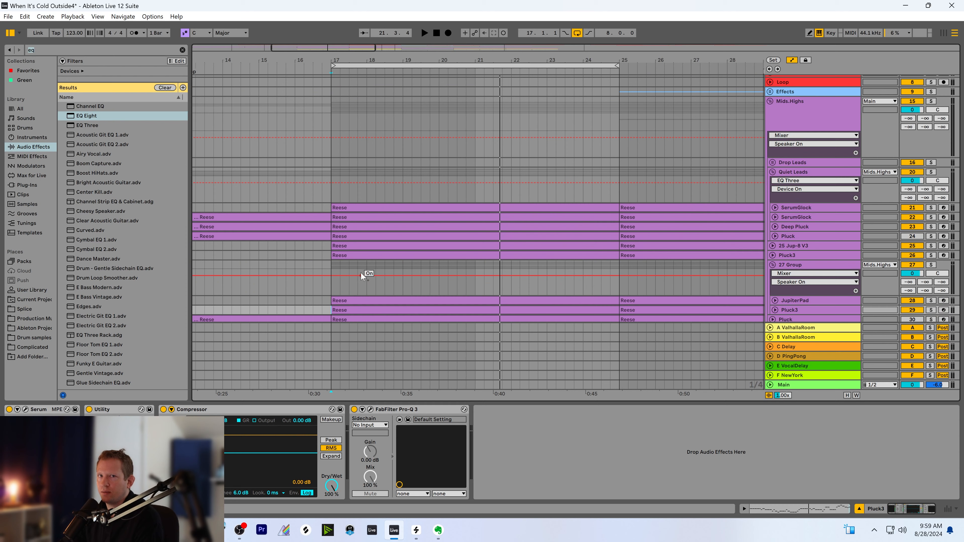
pyautogui.scroll(-4, 368, 277)
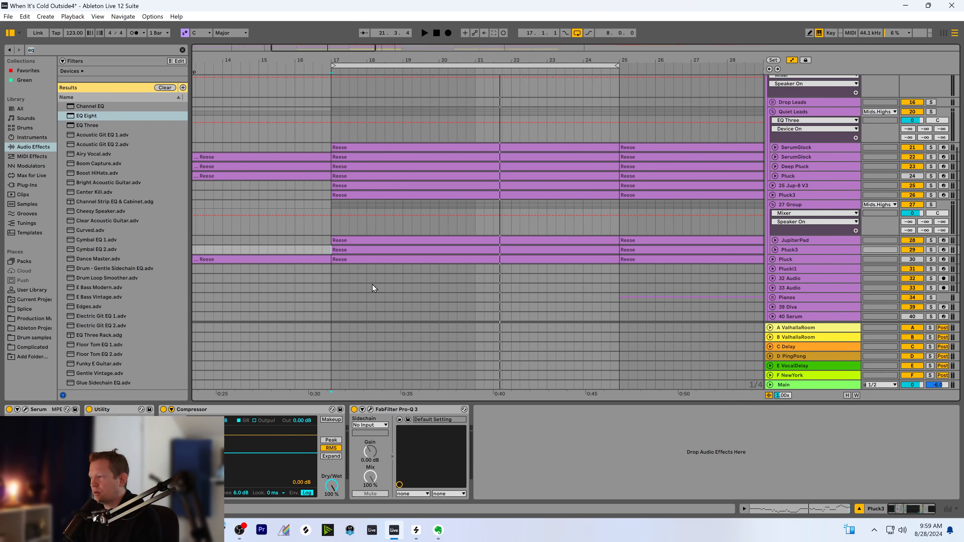
pyautogui.scroll(-2, 372, 279)
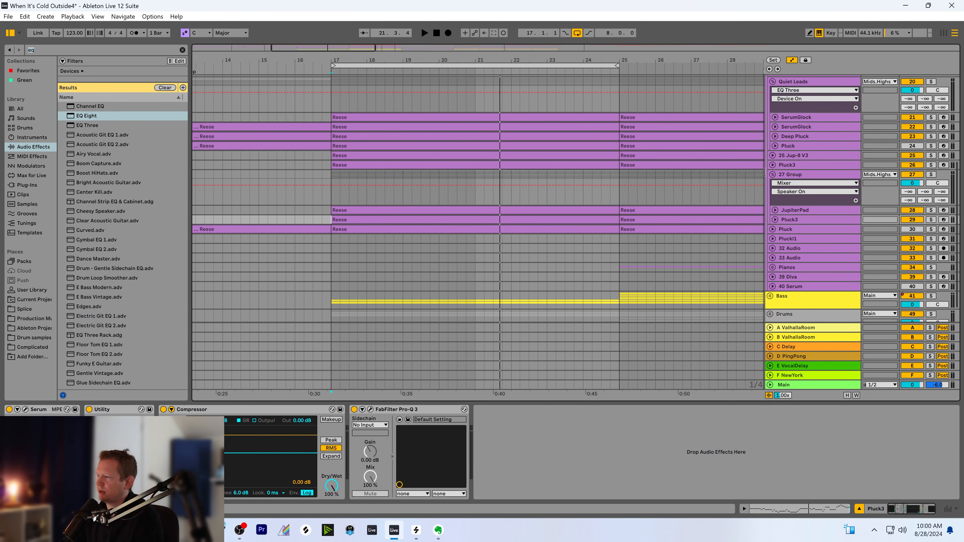
pyautogui.scroll(-2, 811, 204)
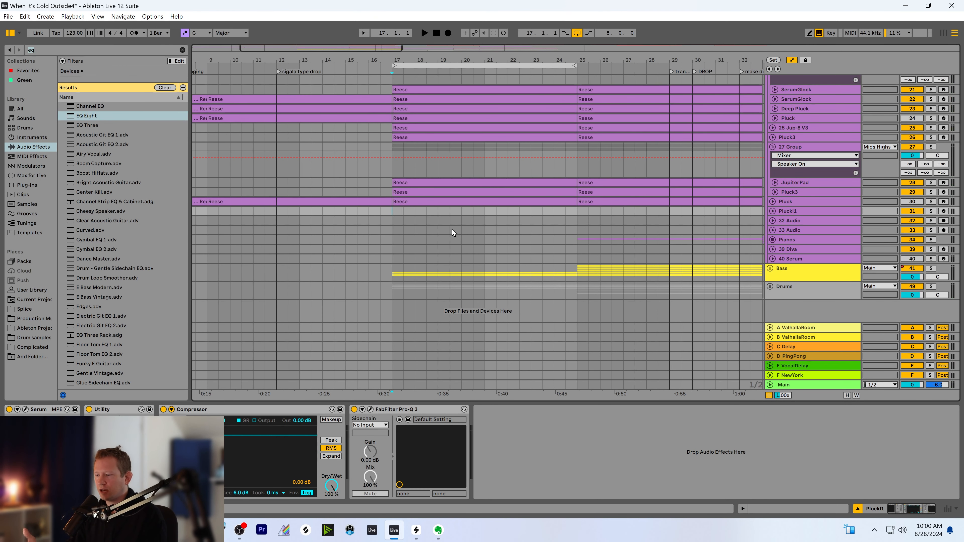
# Open FabFilter Pro-Q 3 on the Pluckl1 track and add a low cut at about 79 Hz and a high cut at about 7.3 kHz
pyautogui.click(370, 410)
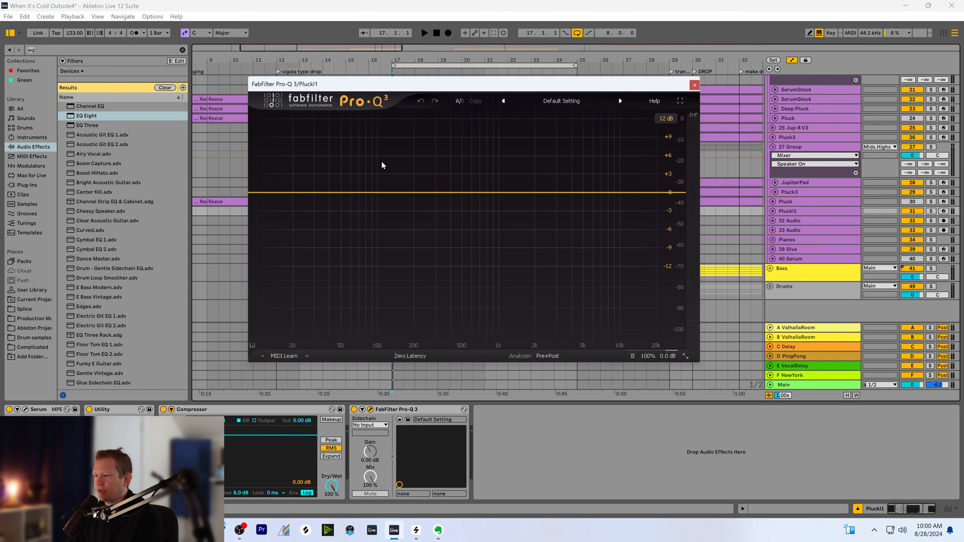
pyautogui.moveTo(253, 194); pyautogui.dragTo(366, 192)
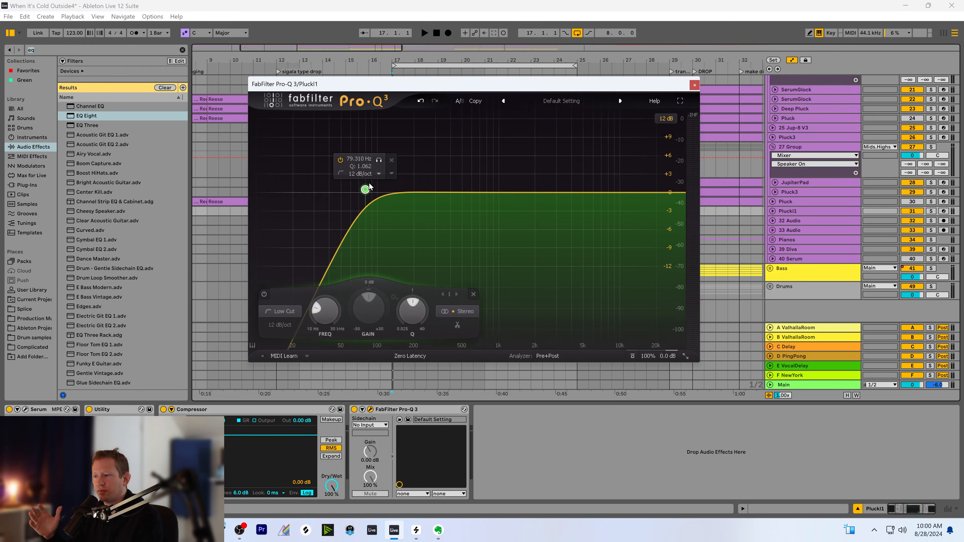
pyautogui.click(650, 195)
pyautogui.moveTo(672, 194); pyautogui.dragTo(604, 199)
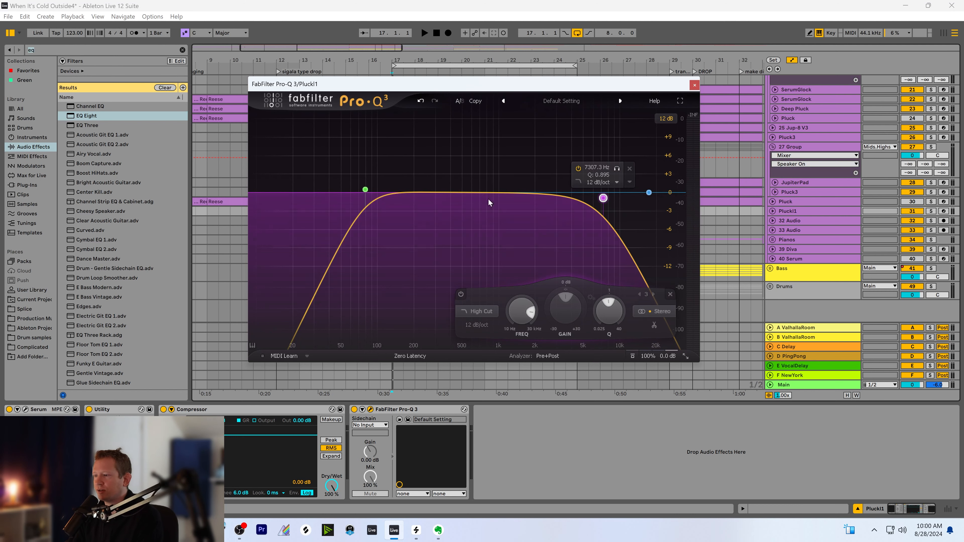
# Add a bell dip of about -0.57 dB near 224 Hz, and shift the low cut slightly lower and the high cut slightly higher
pyautogui.click(416, 192)
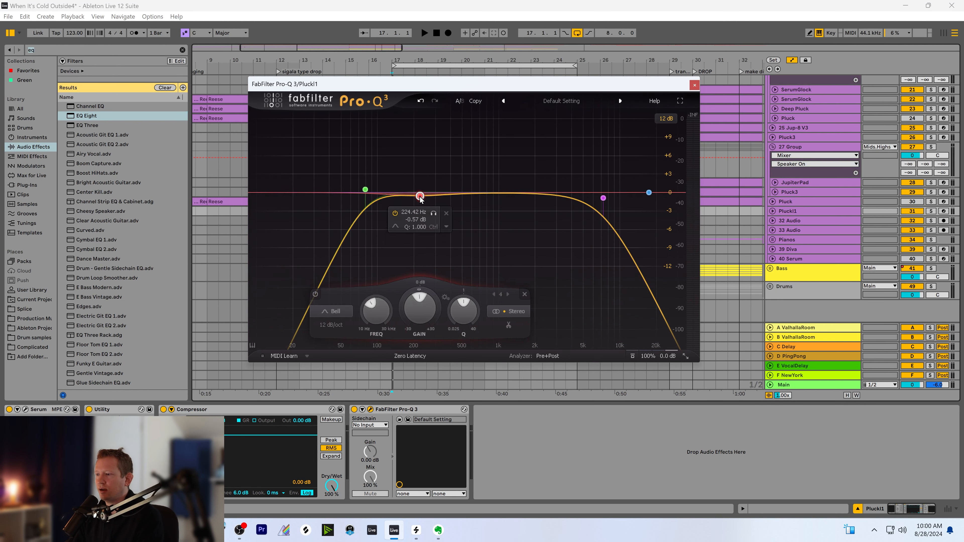
pyautogui.moveTo(365, 190); pyautogui.dragTo(354, 191)
pyautogui.moveTo(603, 198); pyautogui.dragTo(614, 196)
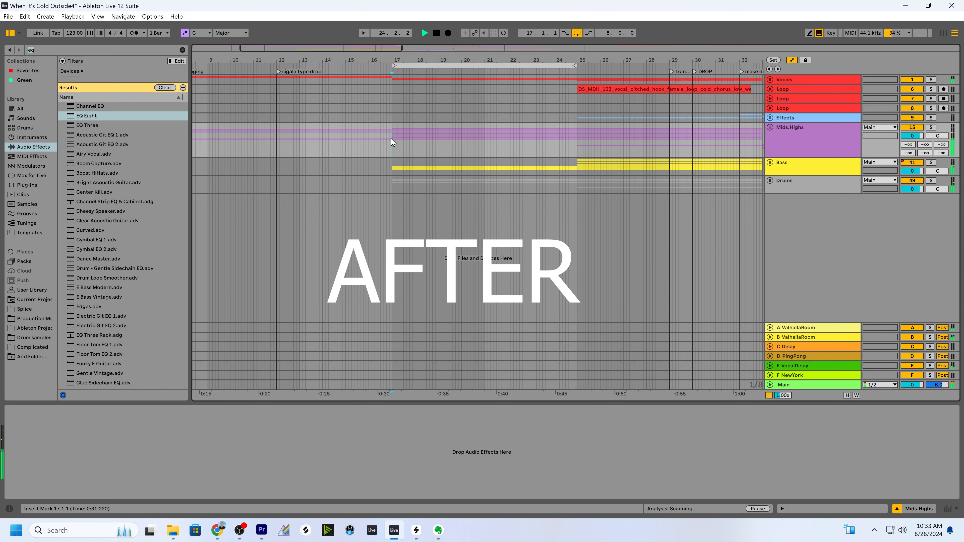
# Stop playback of the finished full mix
pyautogui.press('space')
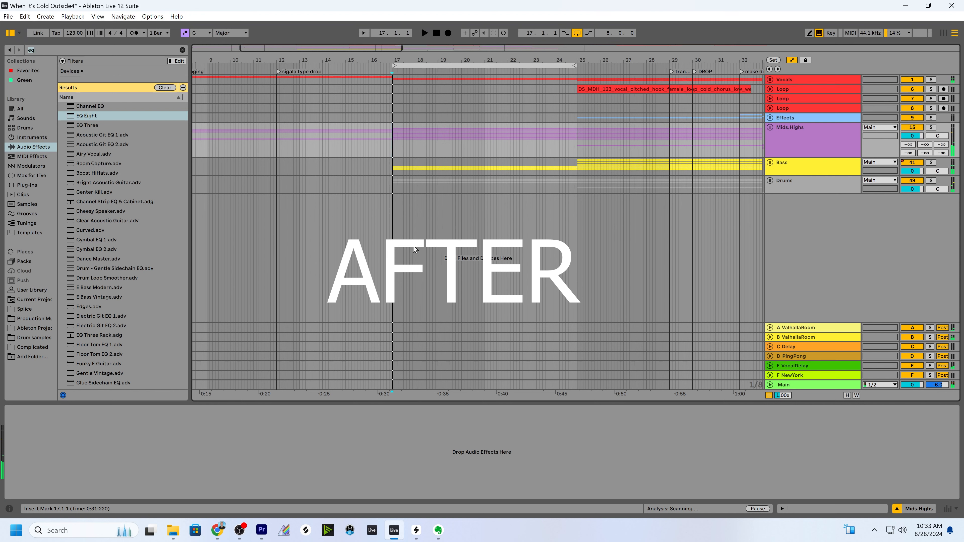